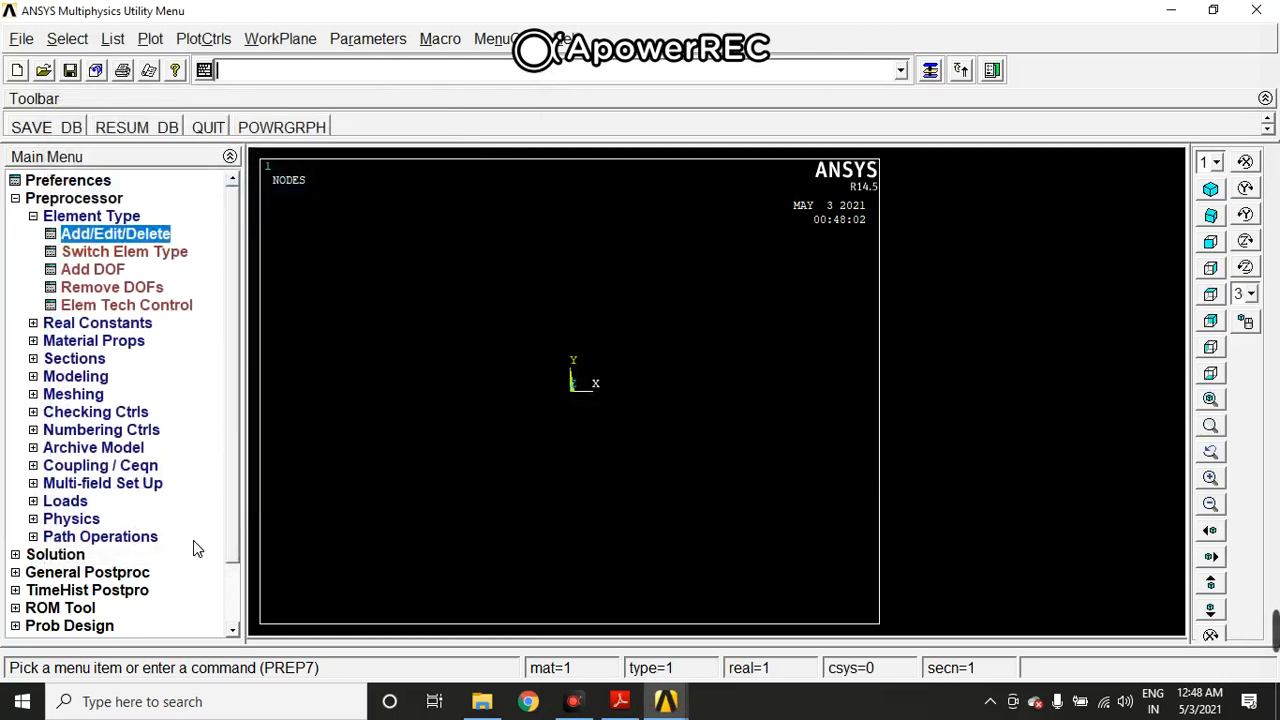
Define material model 1 as structural linear elastic isotropic with EX 207e9 and PRXY 0.27
left_click(138, 343)
left_click(152, 323)
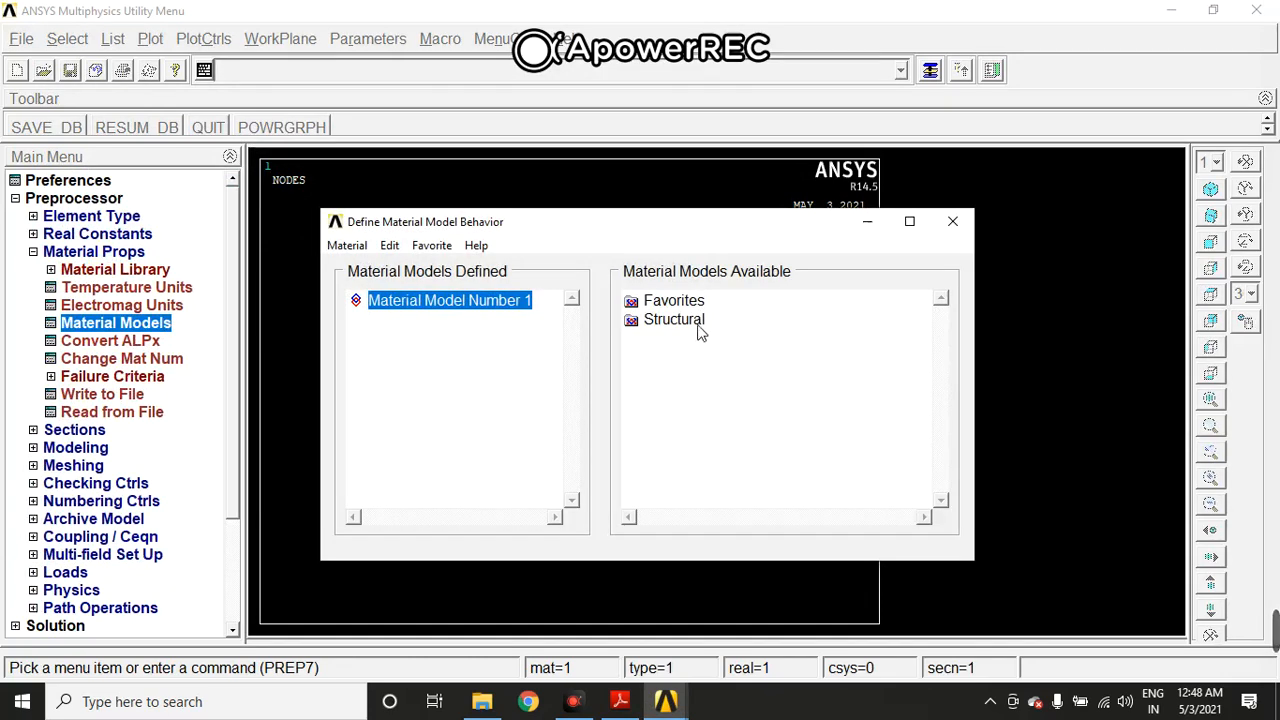
double_click(700, 322)
double_click(695, 339)
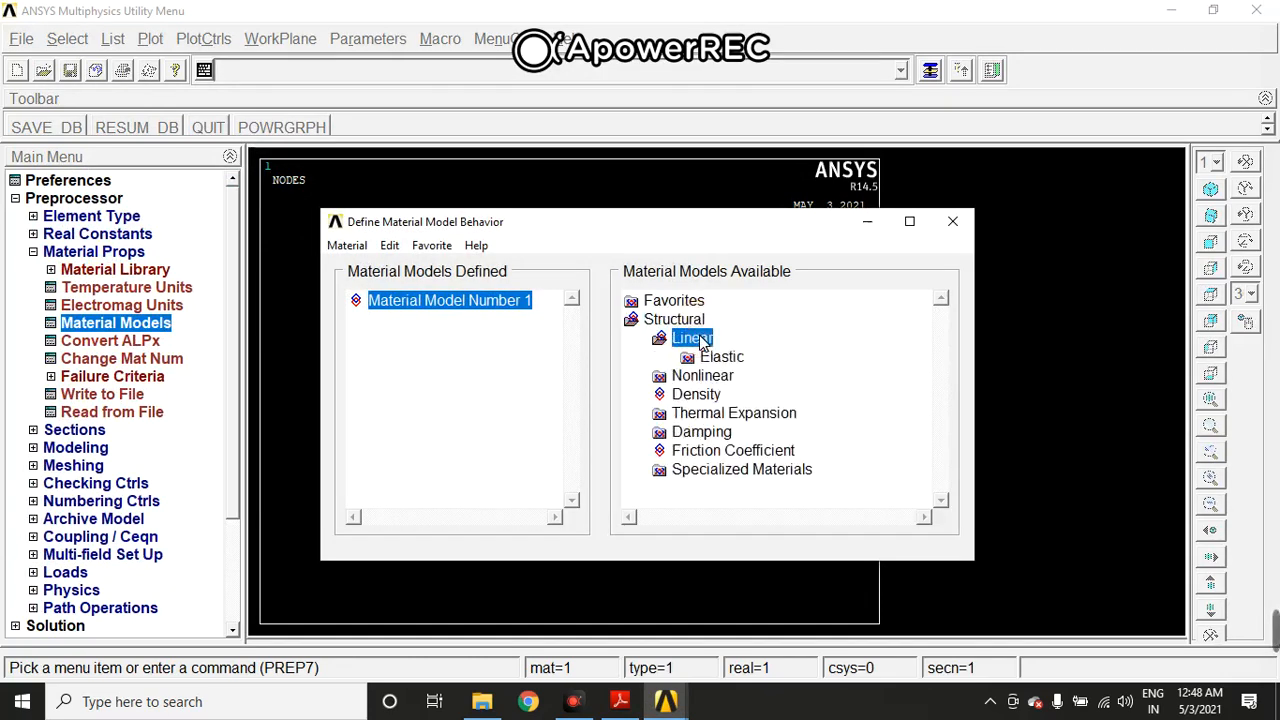
double_click(728, 357)
double_click(762, 377)
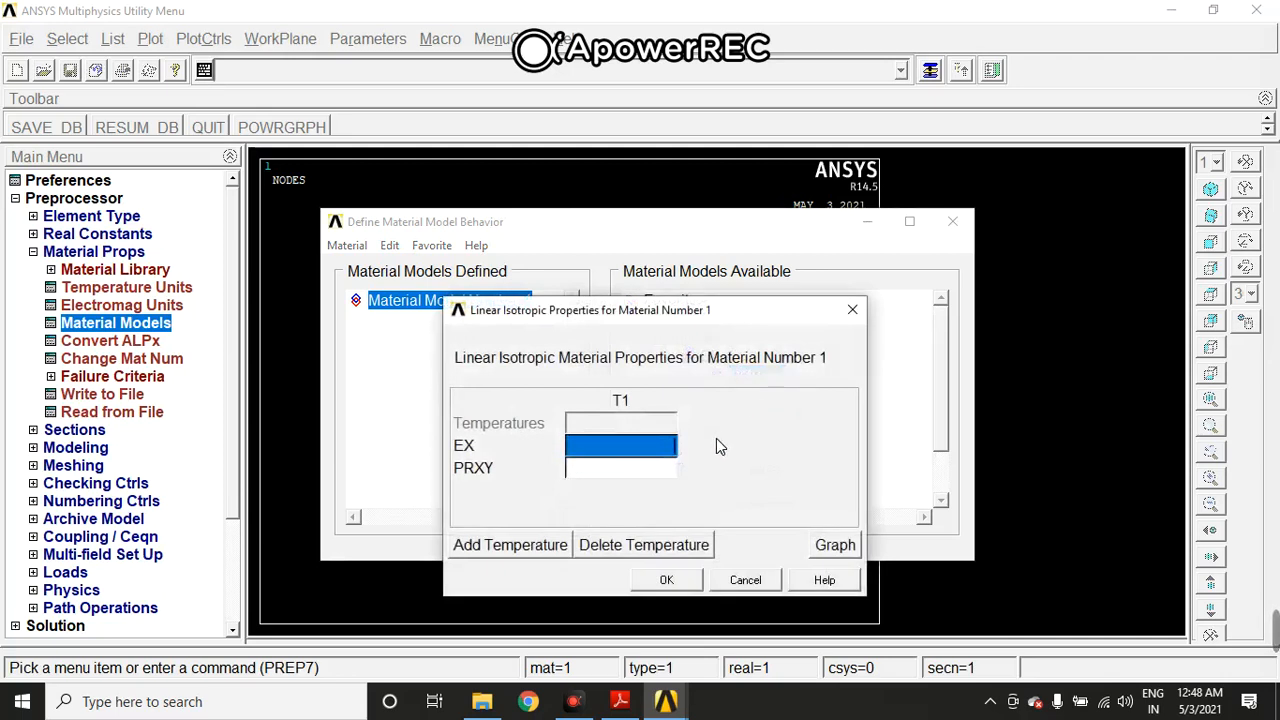
type("207")
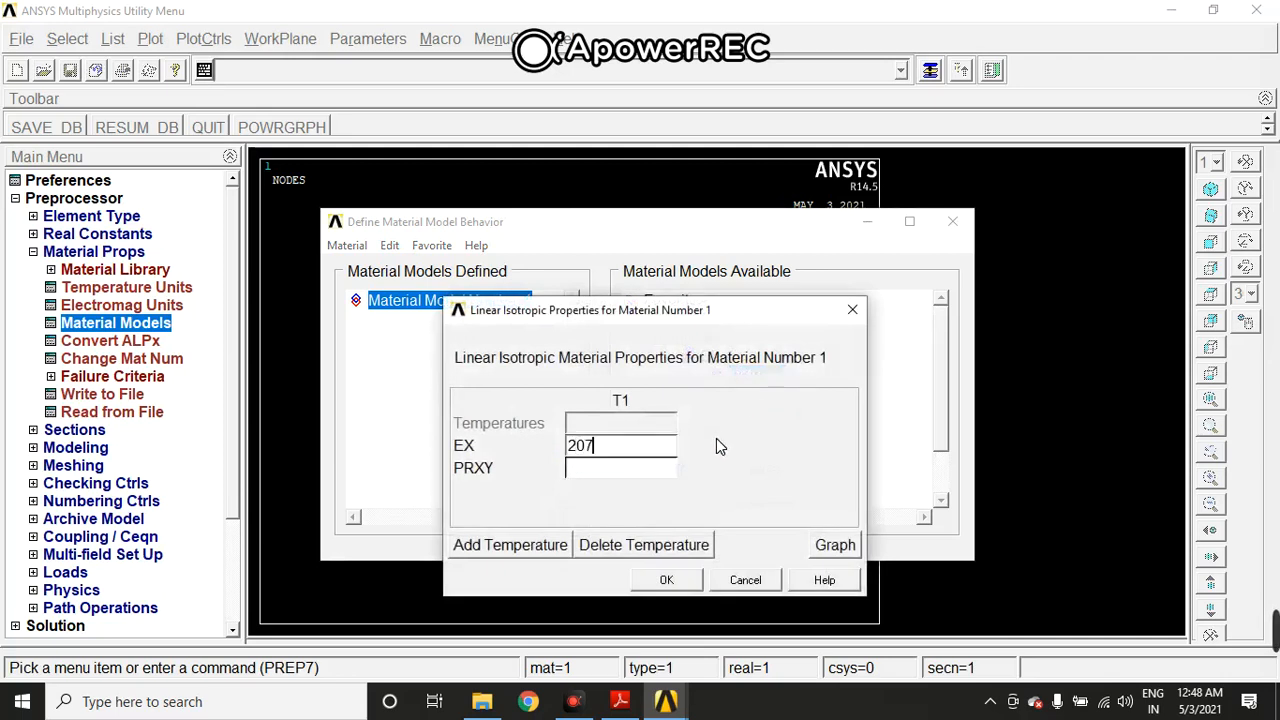
type("e9")
left_click(668, 478)
type("0.27")
left_click(680, 583)
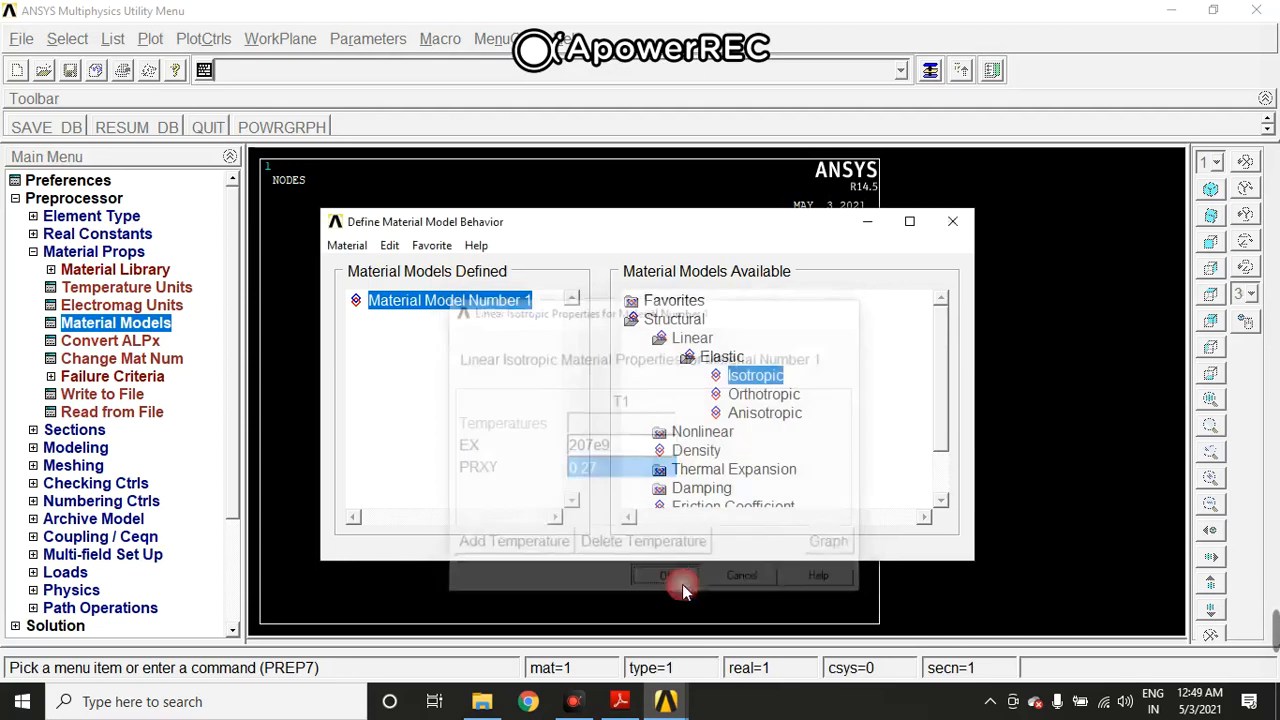
left_click(953, 224)
Create a rectangle area by two corners at WP X 0, WP Y 0 with width 0.12 and height 0.02
left_click(100, 449)
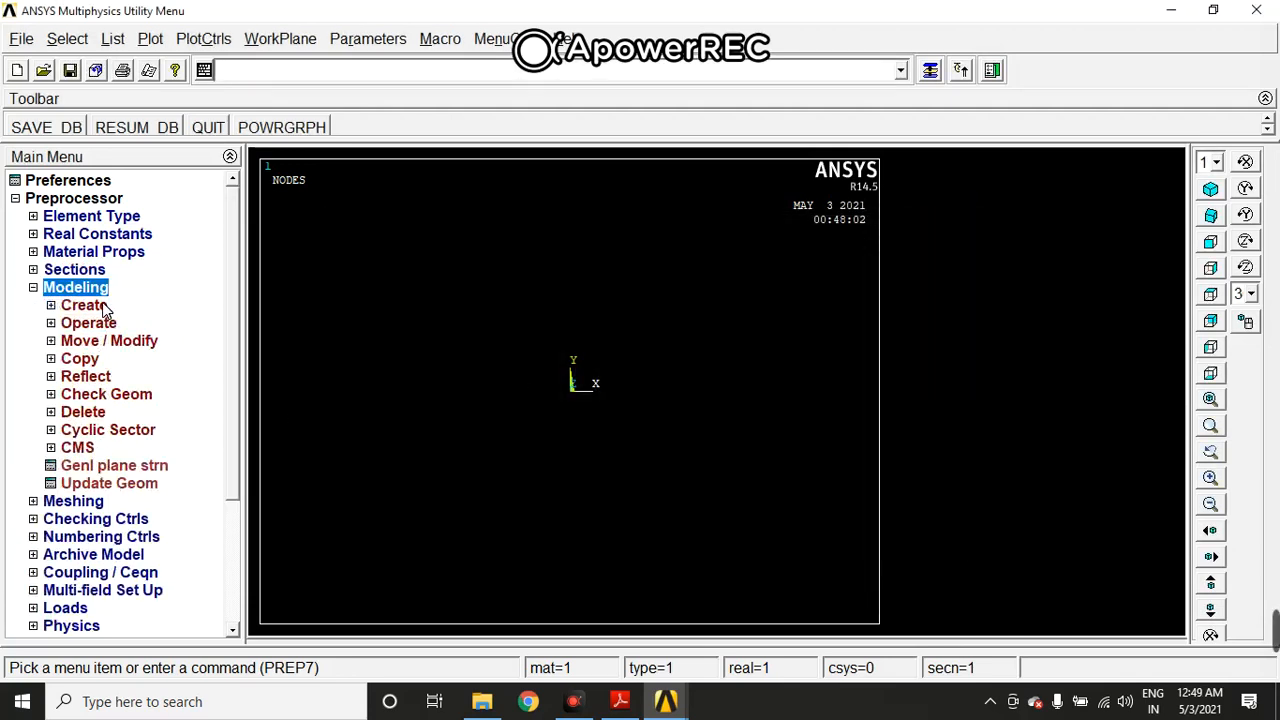
left_click(84, 306)
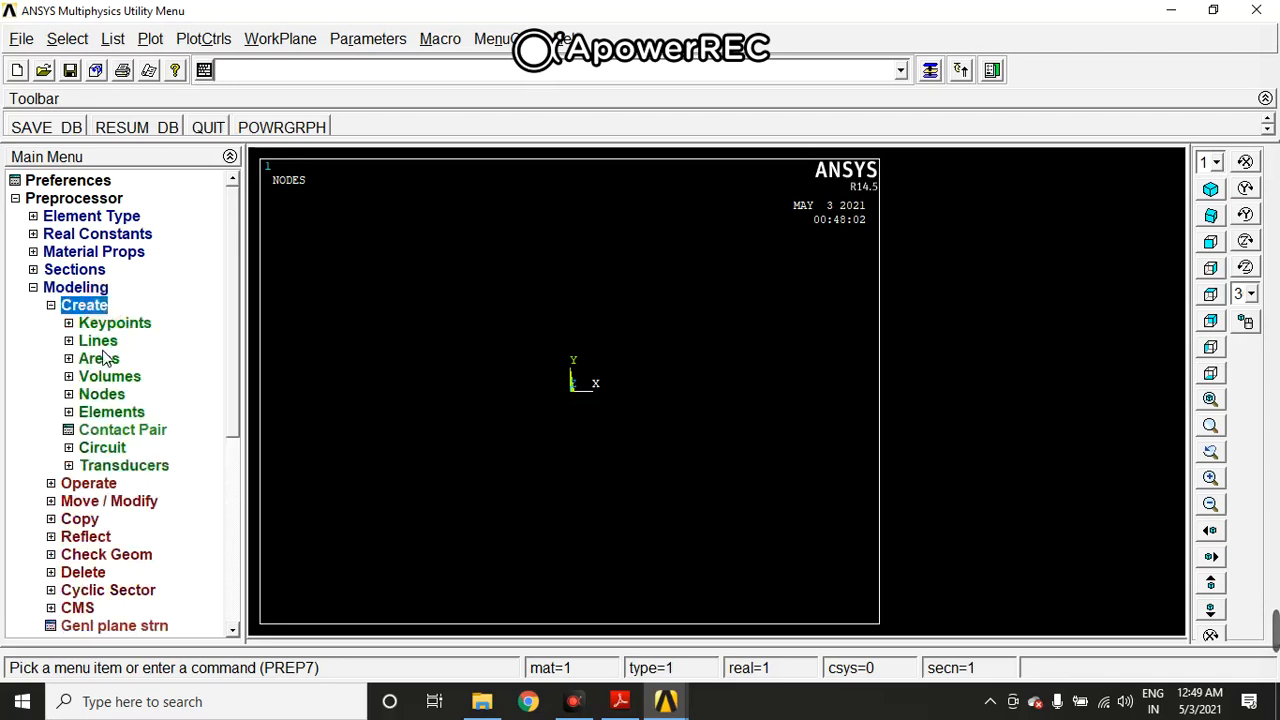
left_click(100, 359)
left_click(136, 396)
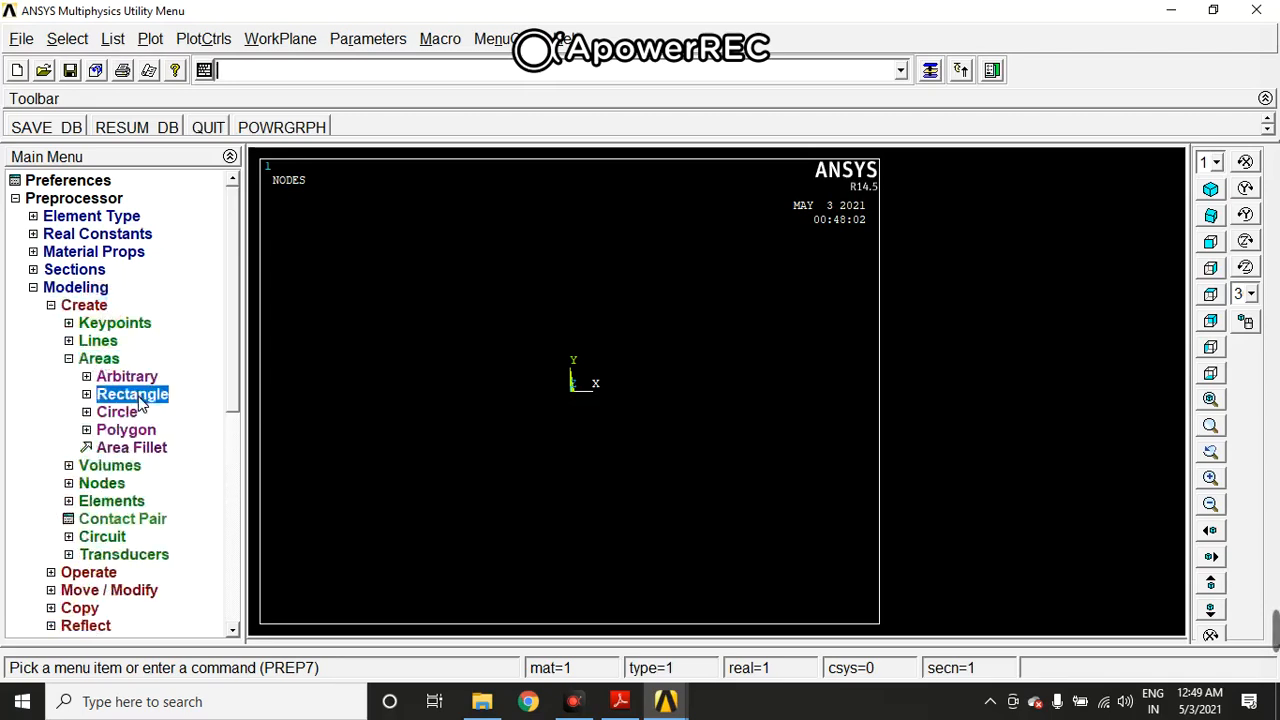
left_click(152, 413)
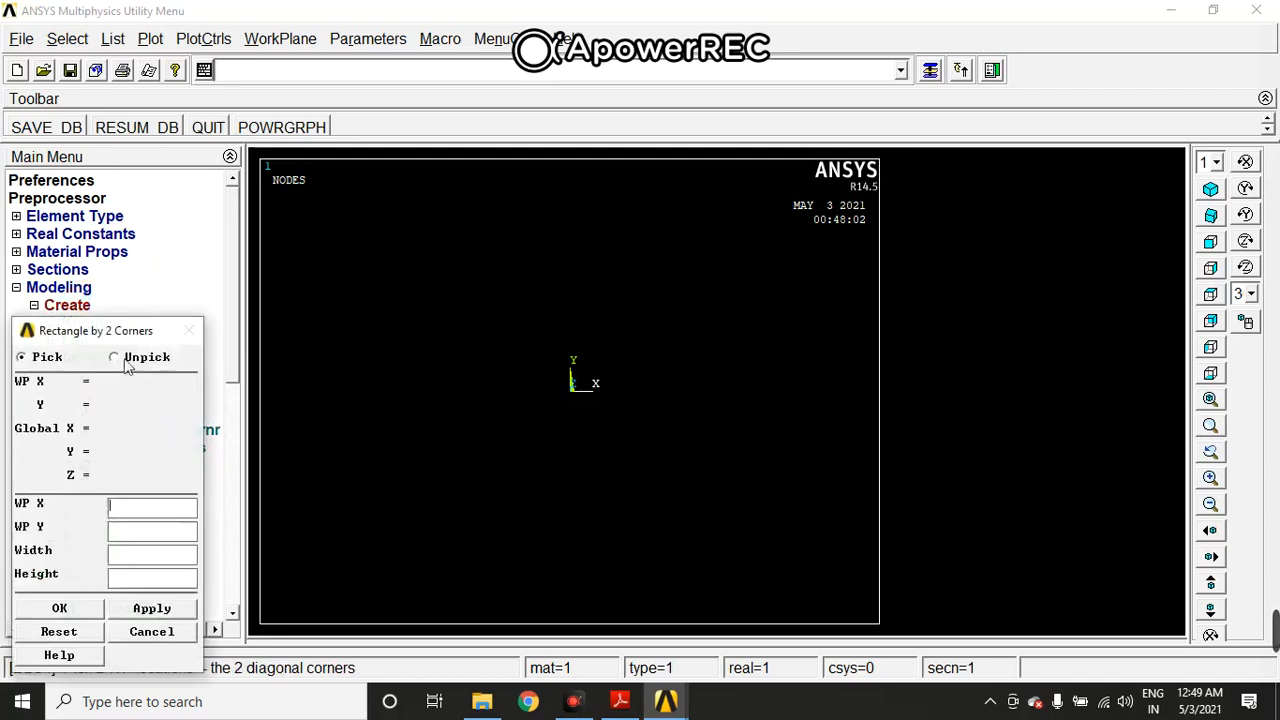
left_click_drag(130, 343, 393, 186)
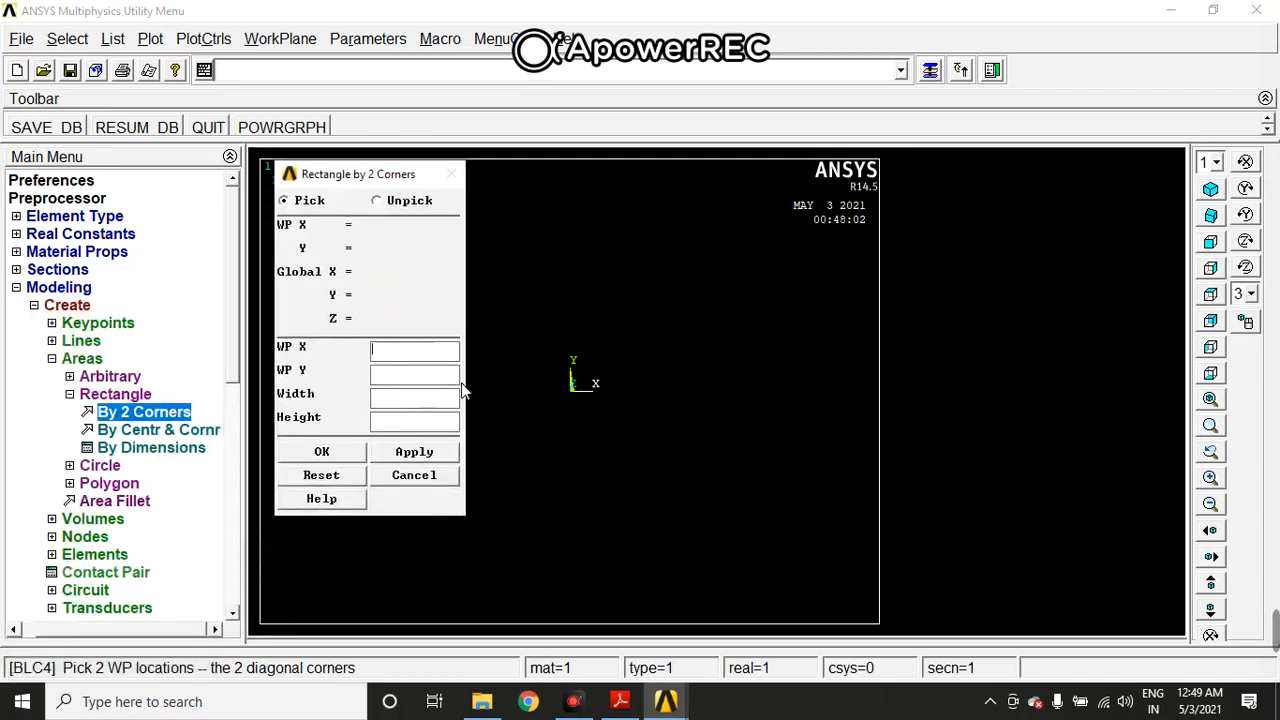
type("0")
key("Tab")
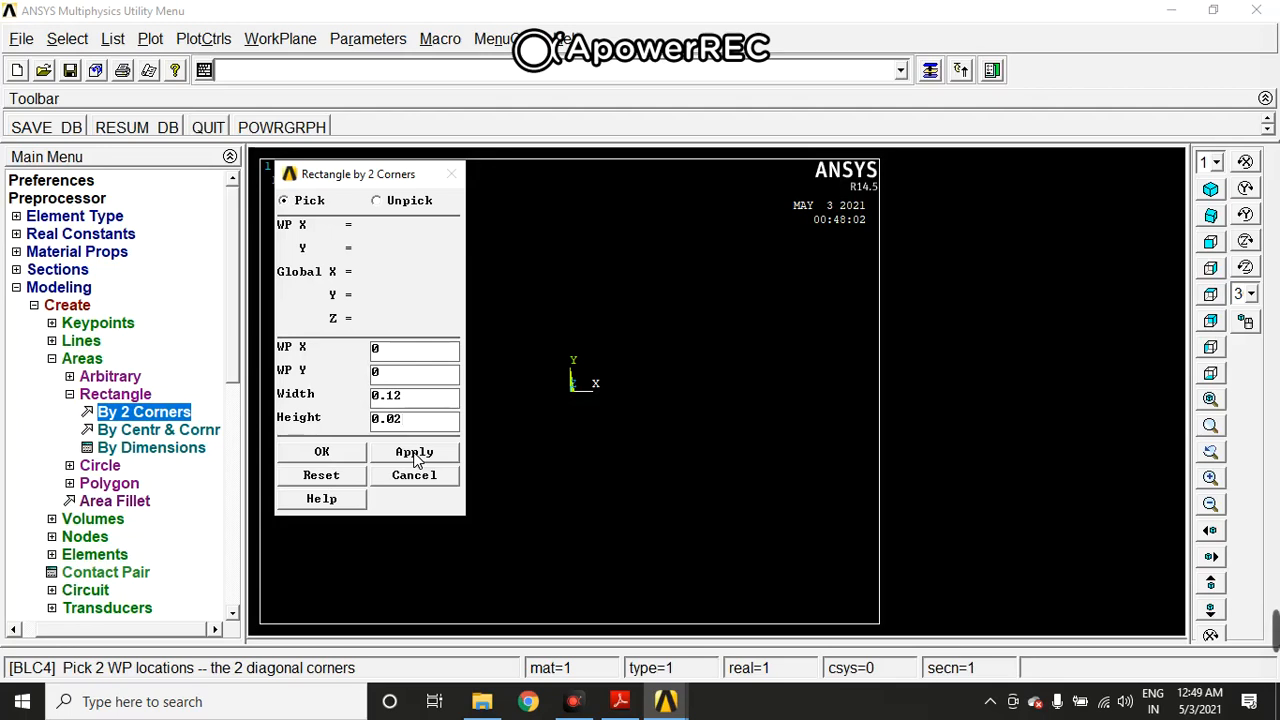
left_click(414, 452)
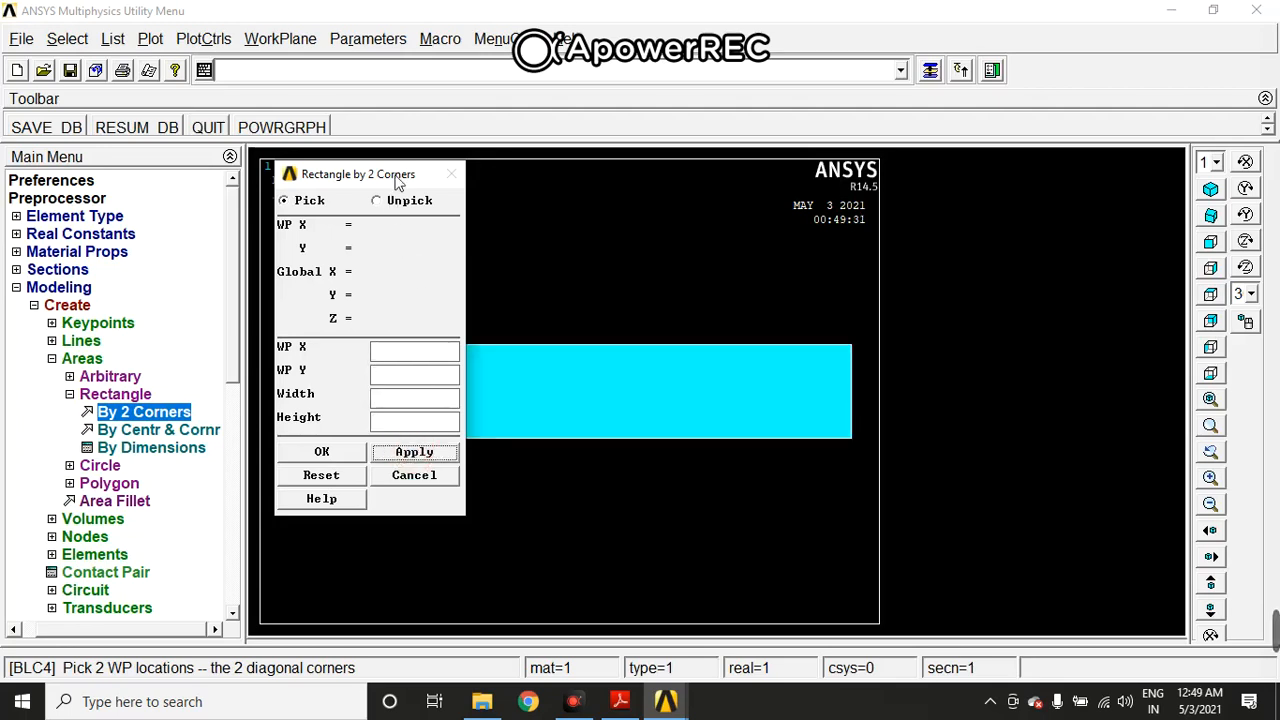
Create a tall vertical rectangle area starting at WP X 0.1, WP Y 0 with width 0.02
left_click_drag(403, 177, 215, 185)
left_click(242, 360)
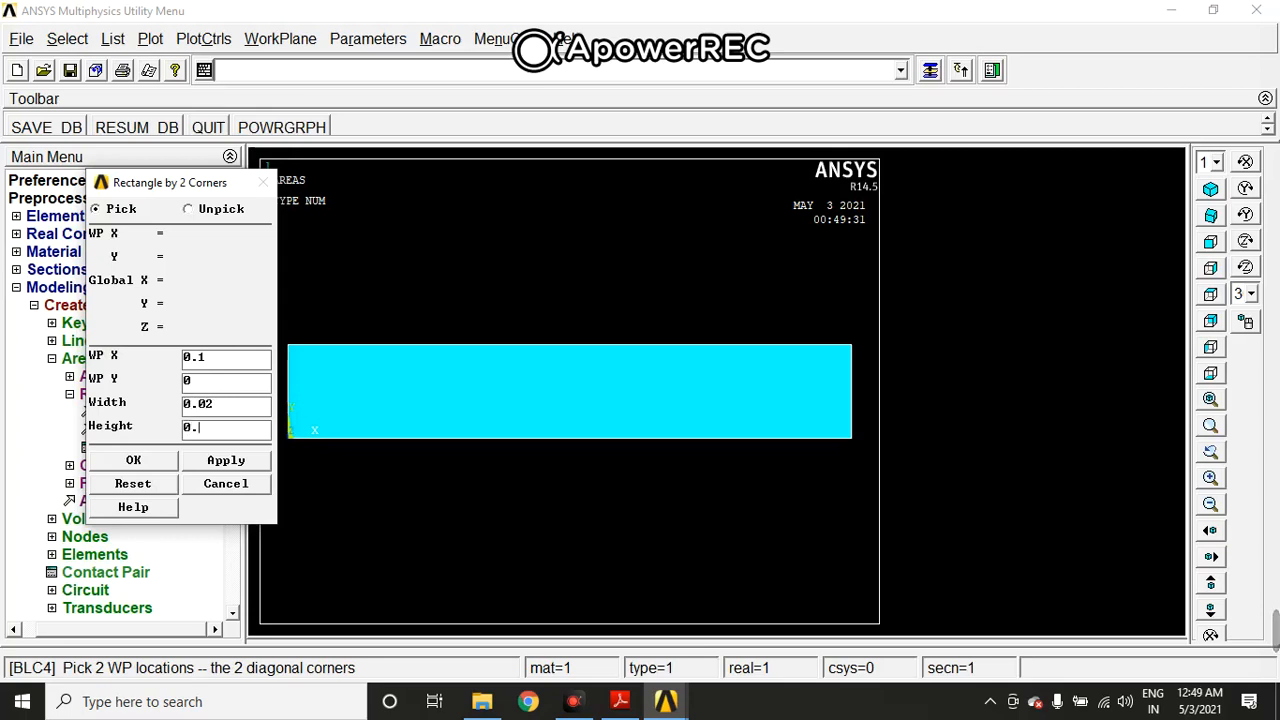
left_click(245, 469)
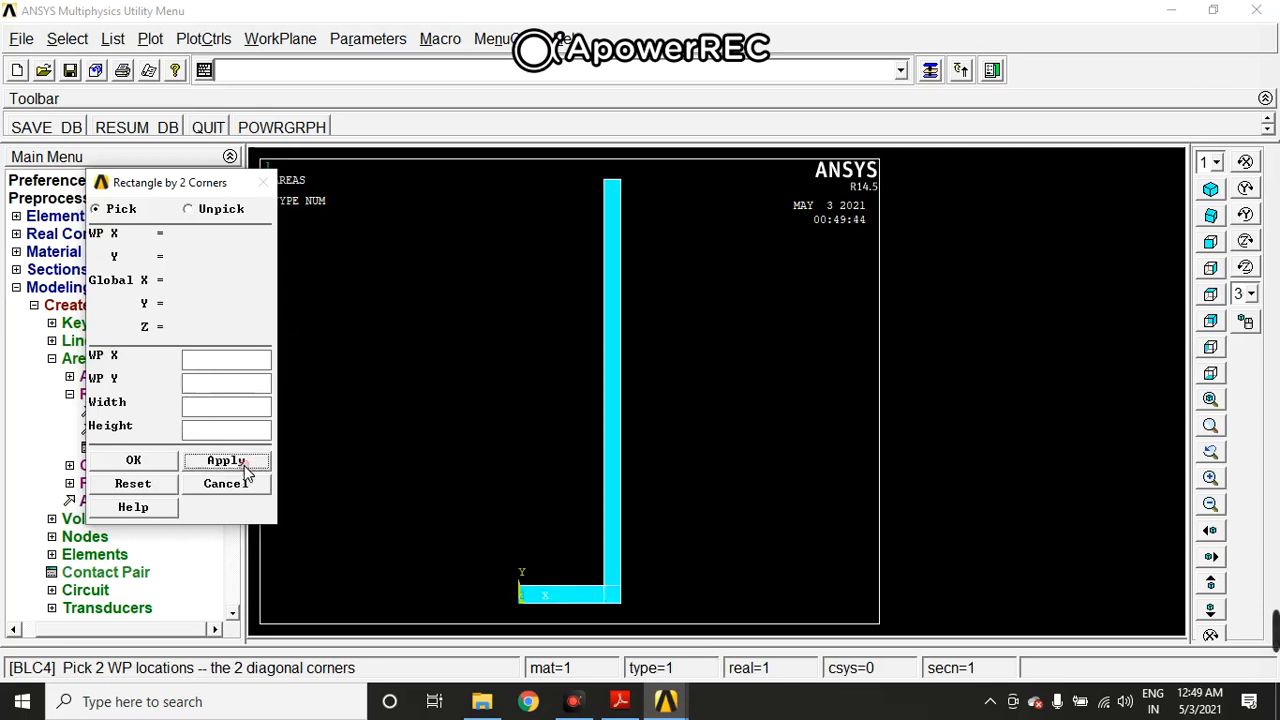
Create the upper flange rectangle at WP X 0, WP Y 0.48 with width 0.12 and height 0.02
left_click(252, 361)
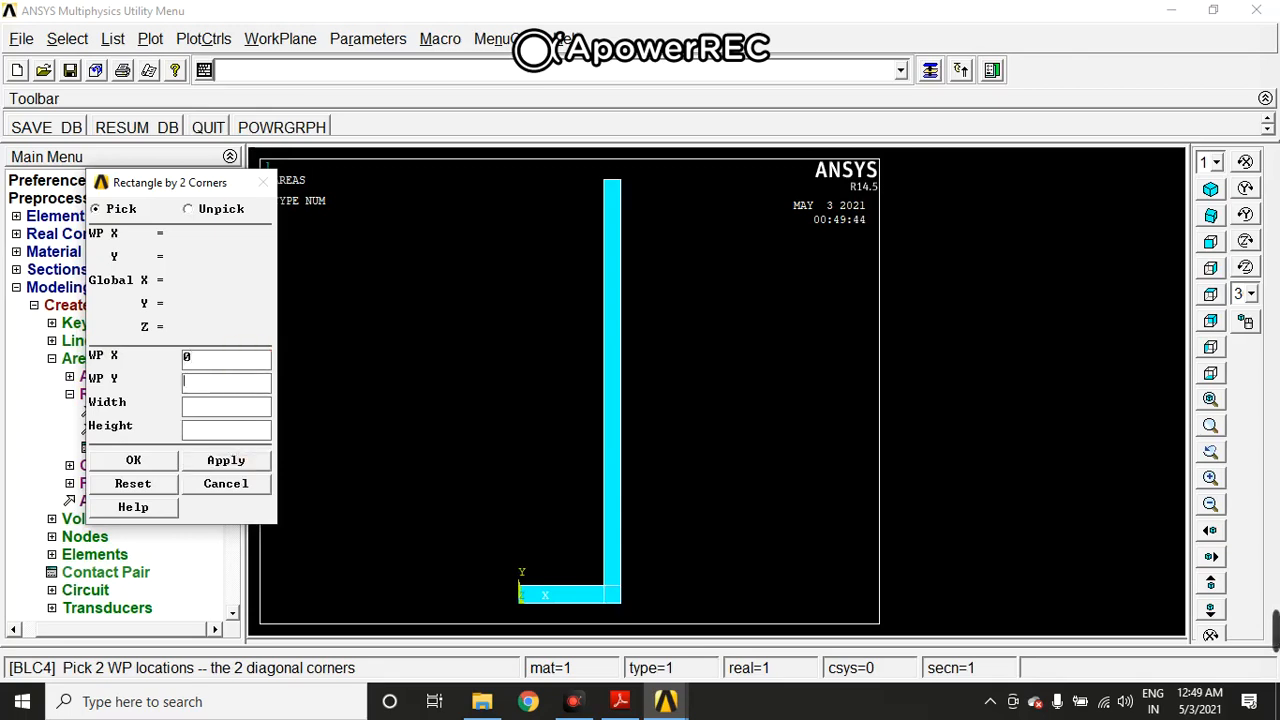
type("0.48")
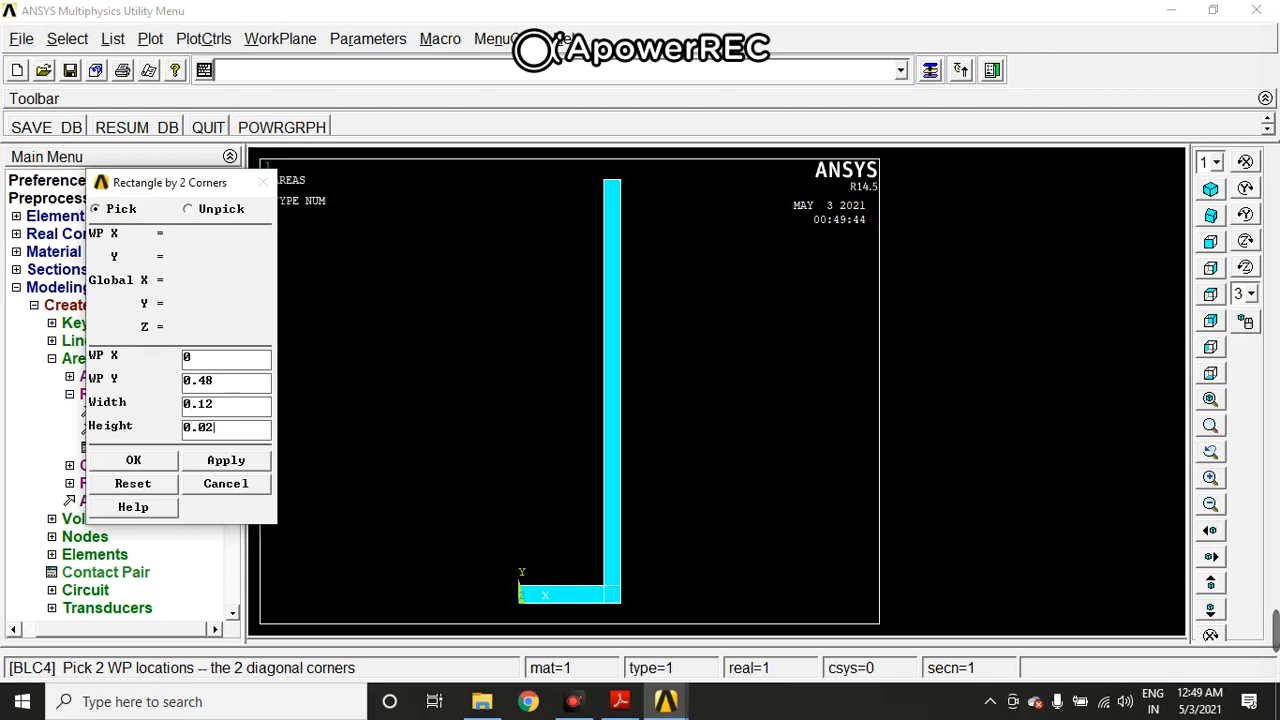
left_click(166, 463)
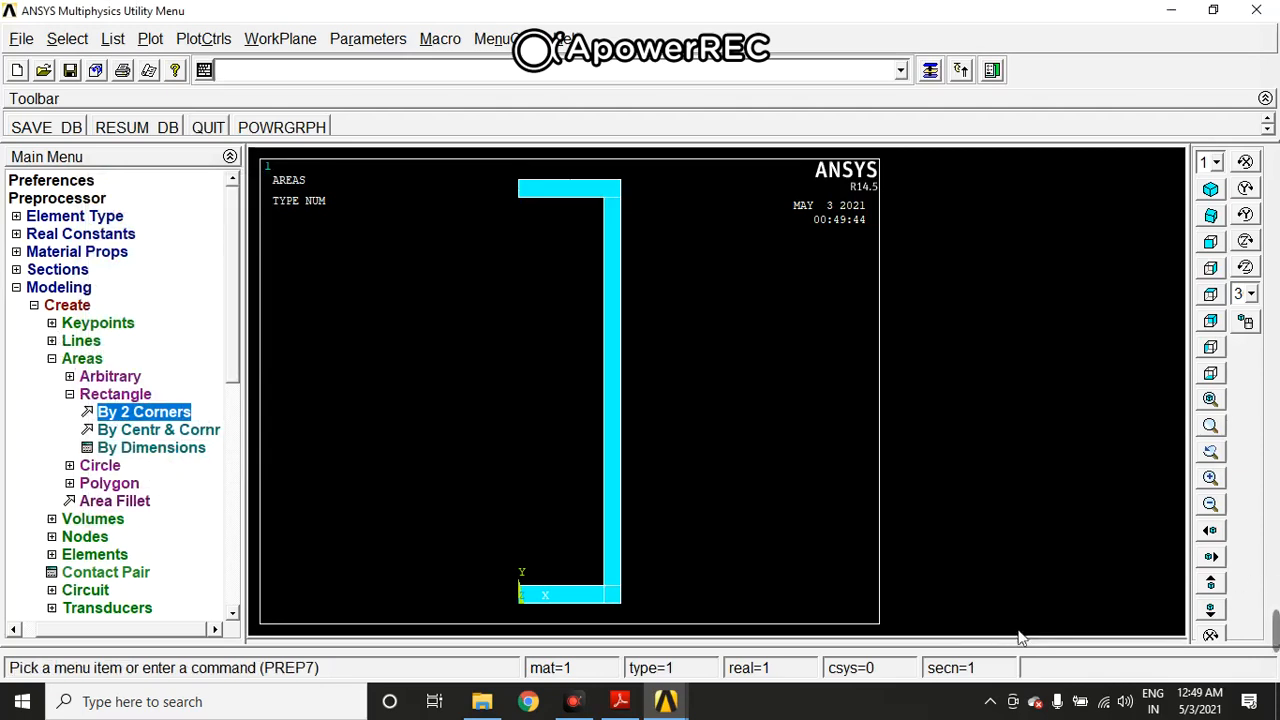
mouse_move(1276, 625)
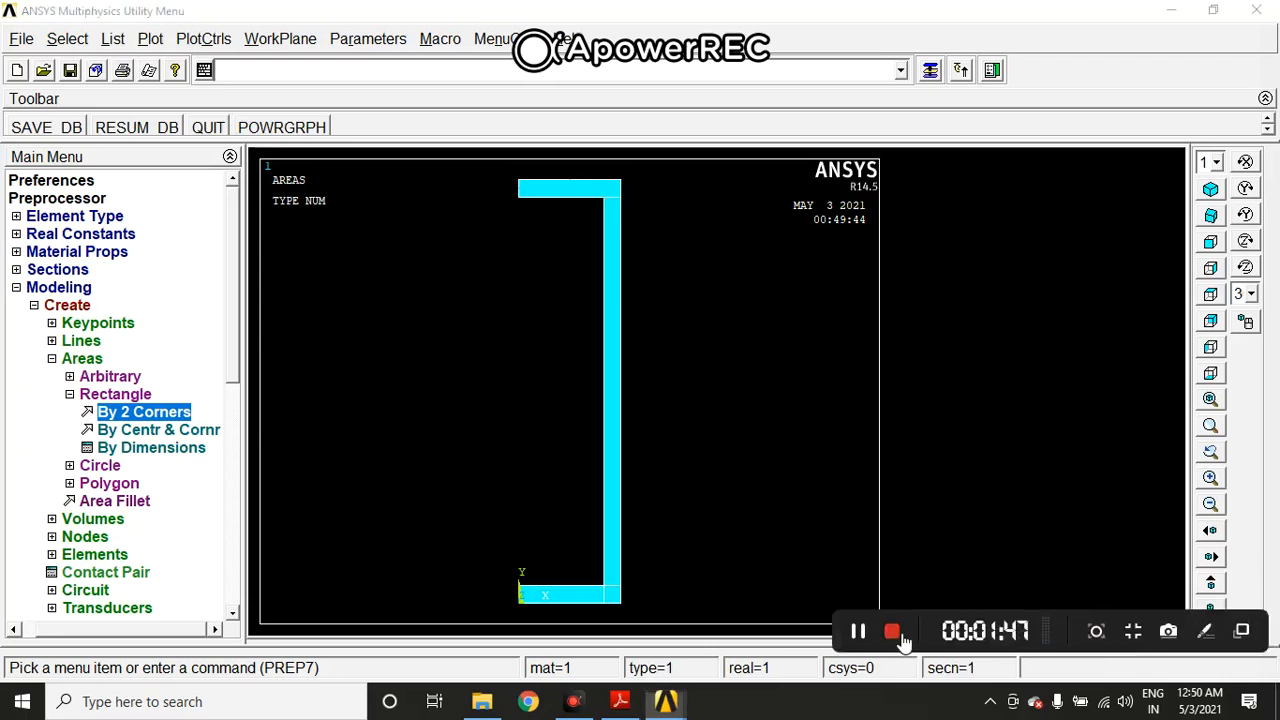
left_click(892, 631)
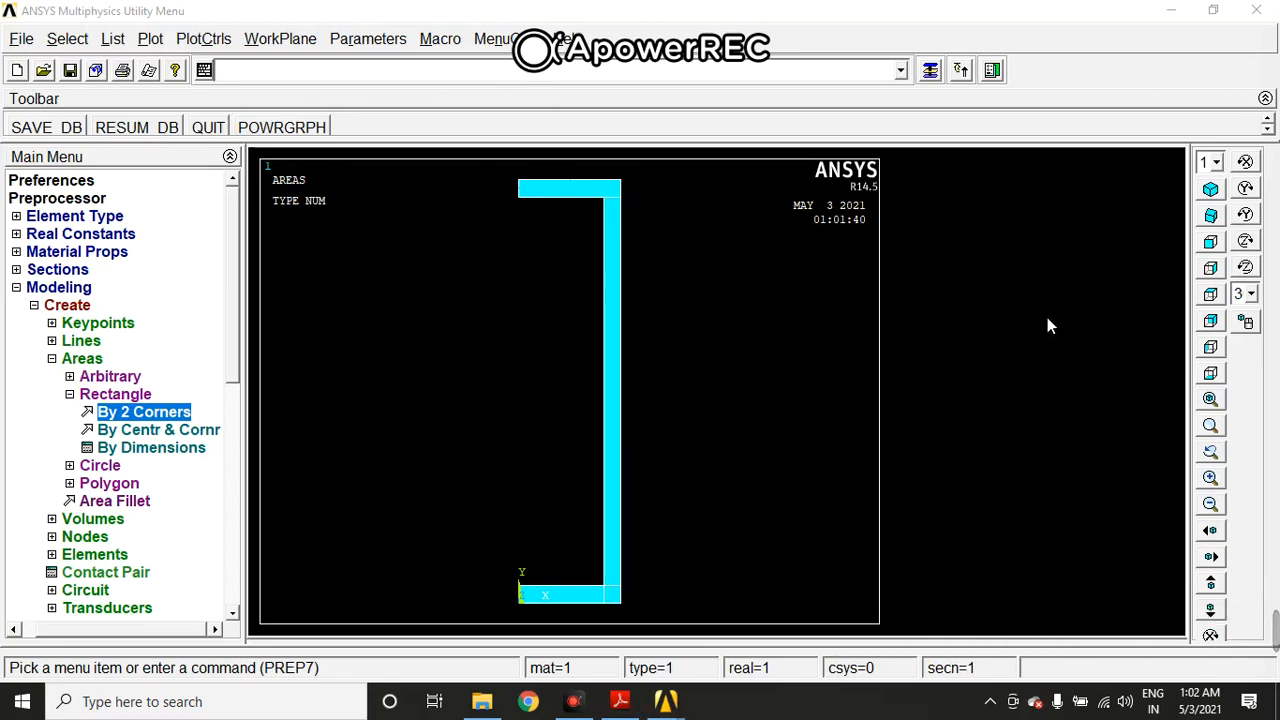
Combine the lower, vertical and upper rectangles into one area with the Boolean Add operation
left_click(34, 306)
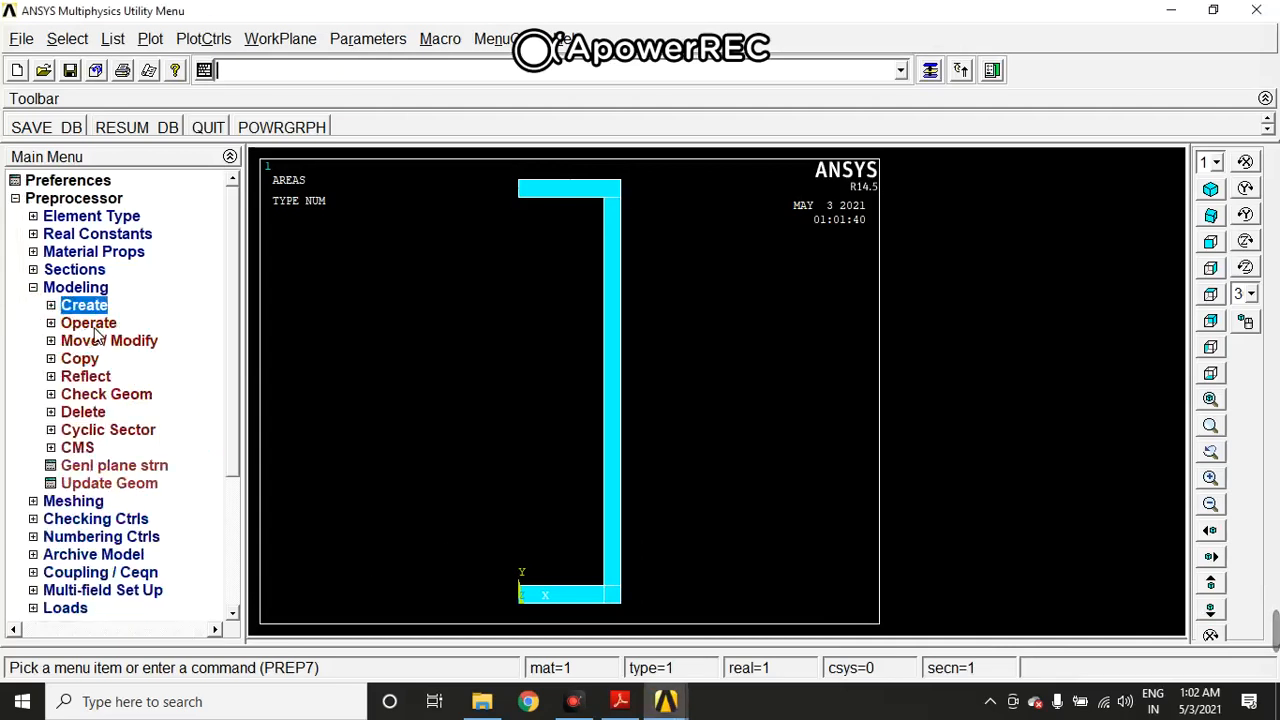
left_click(95, 324)
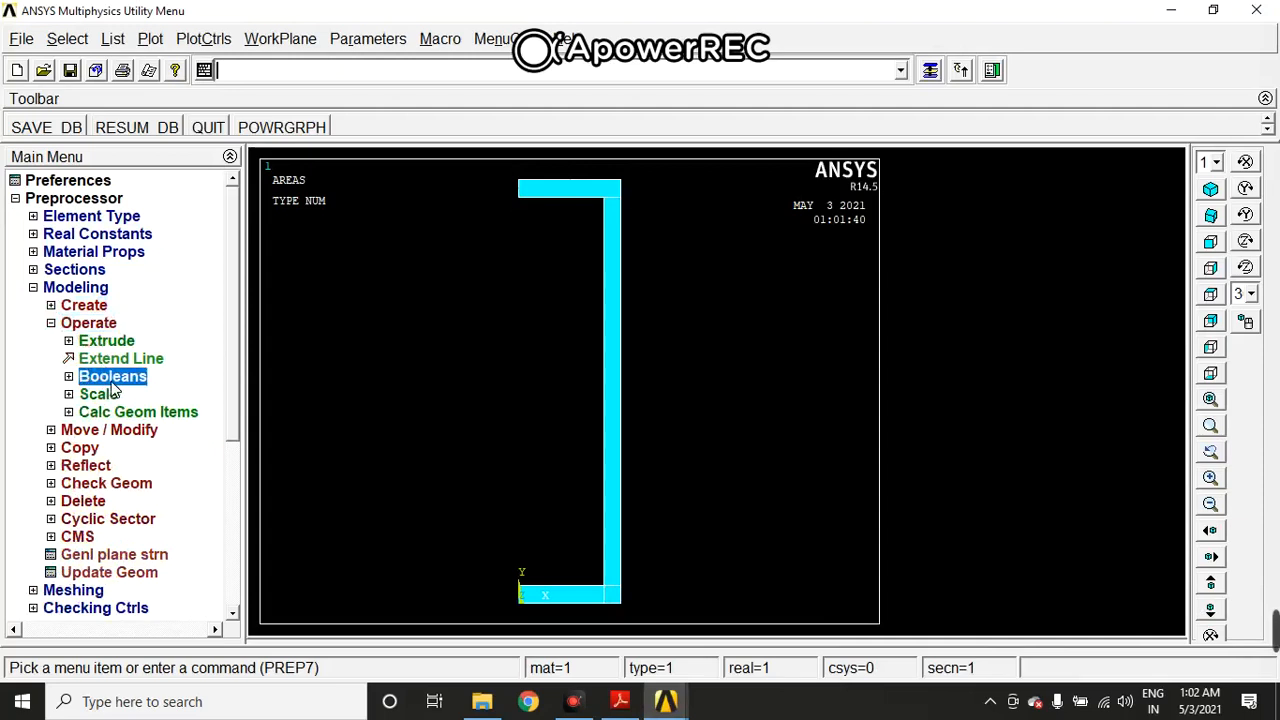
left_click(112, 377)
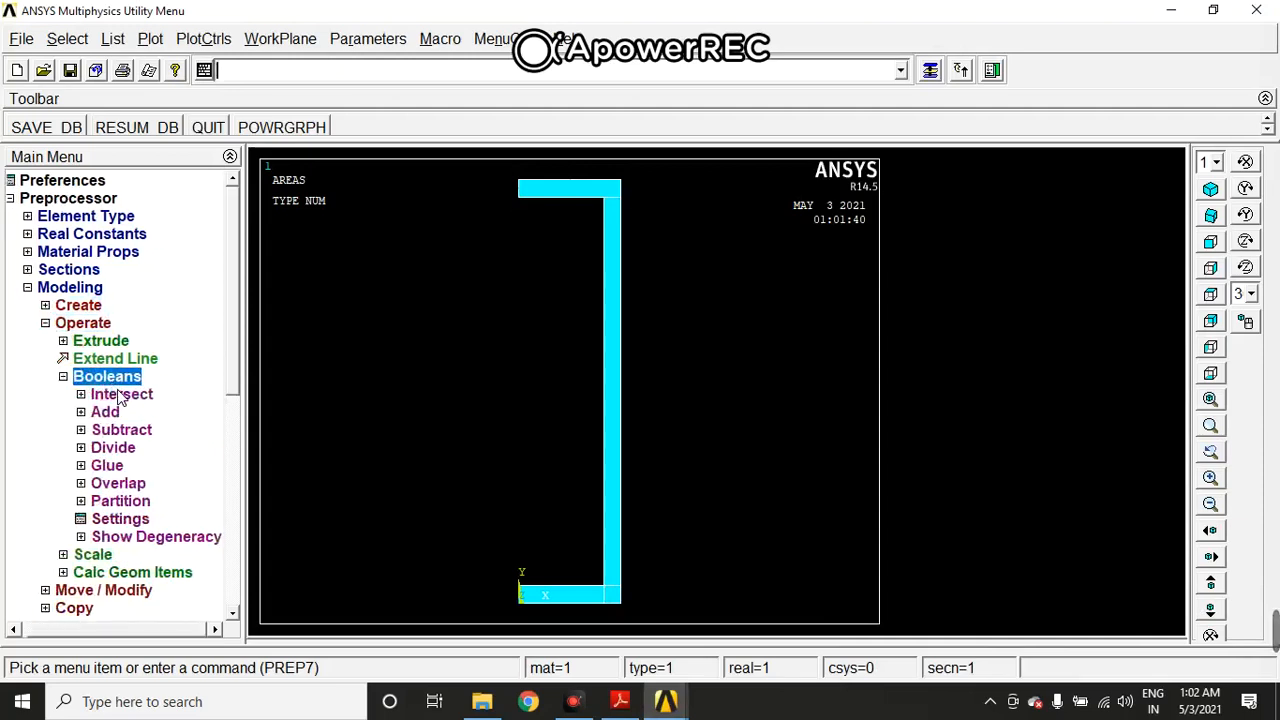
left_click(110, 413)
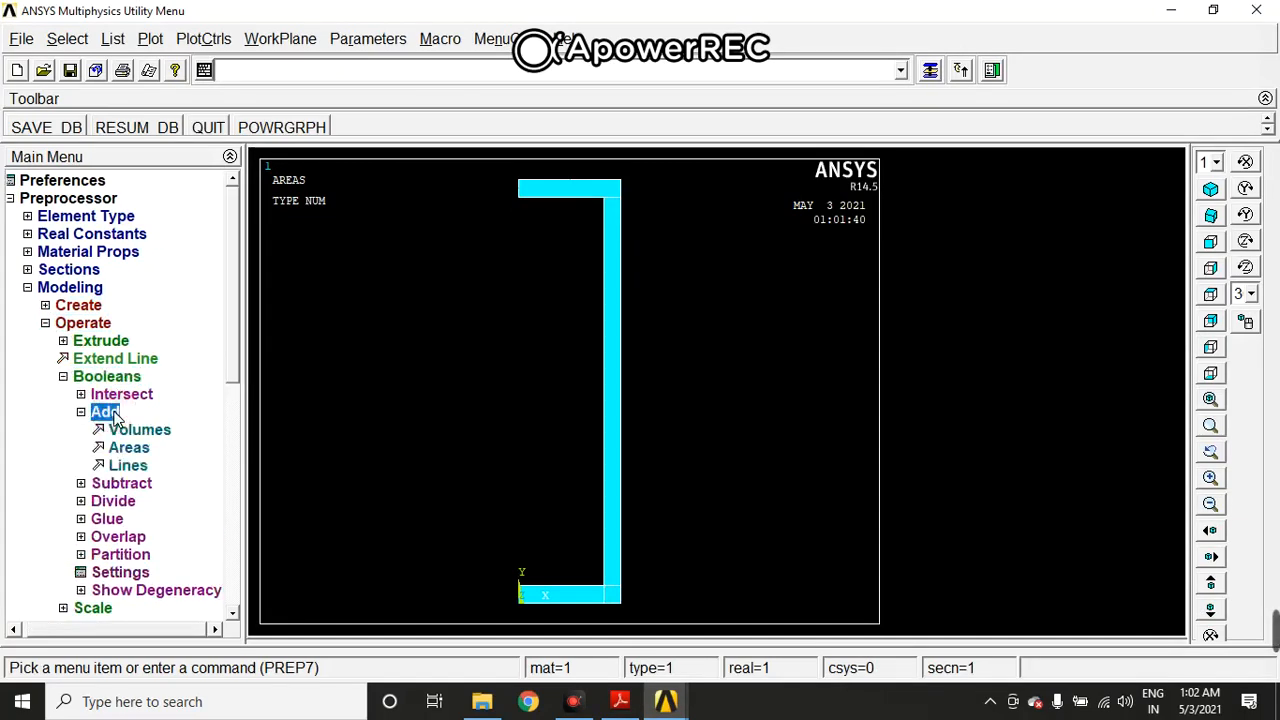
left_click(129, 448)
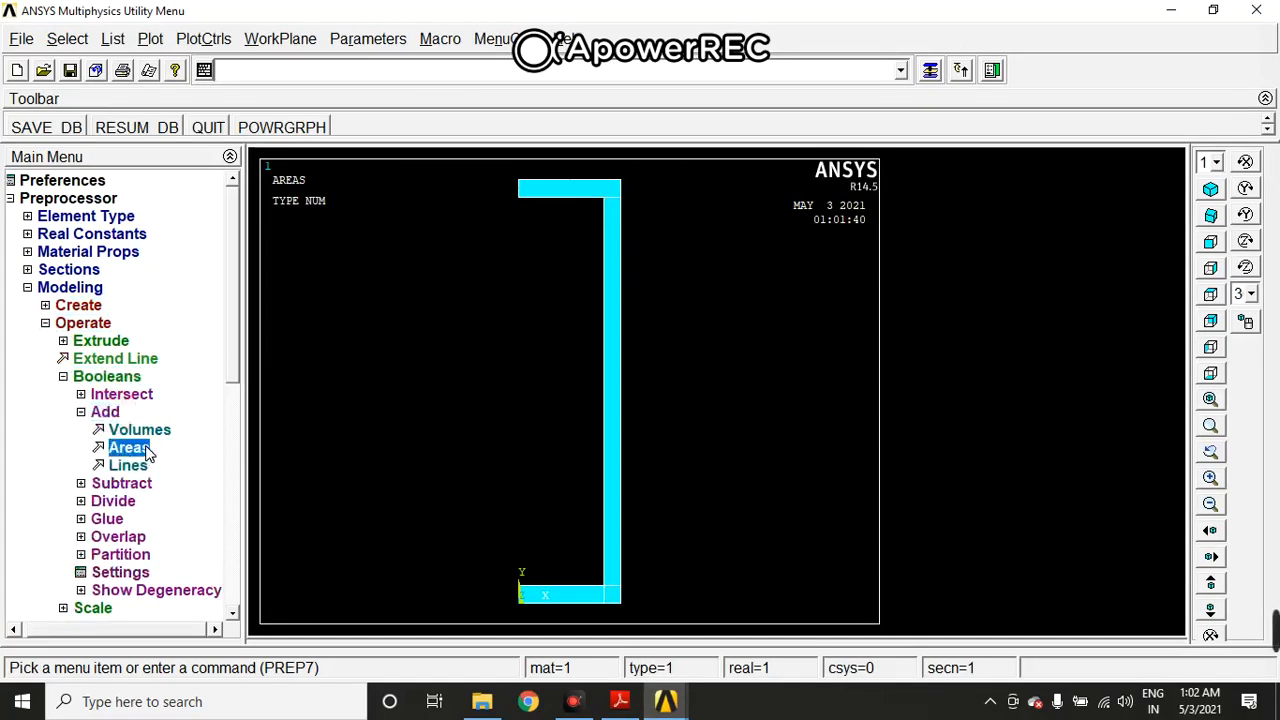
left_click(569, 590)
left_click(625, 524)
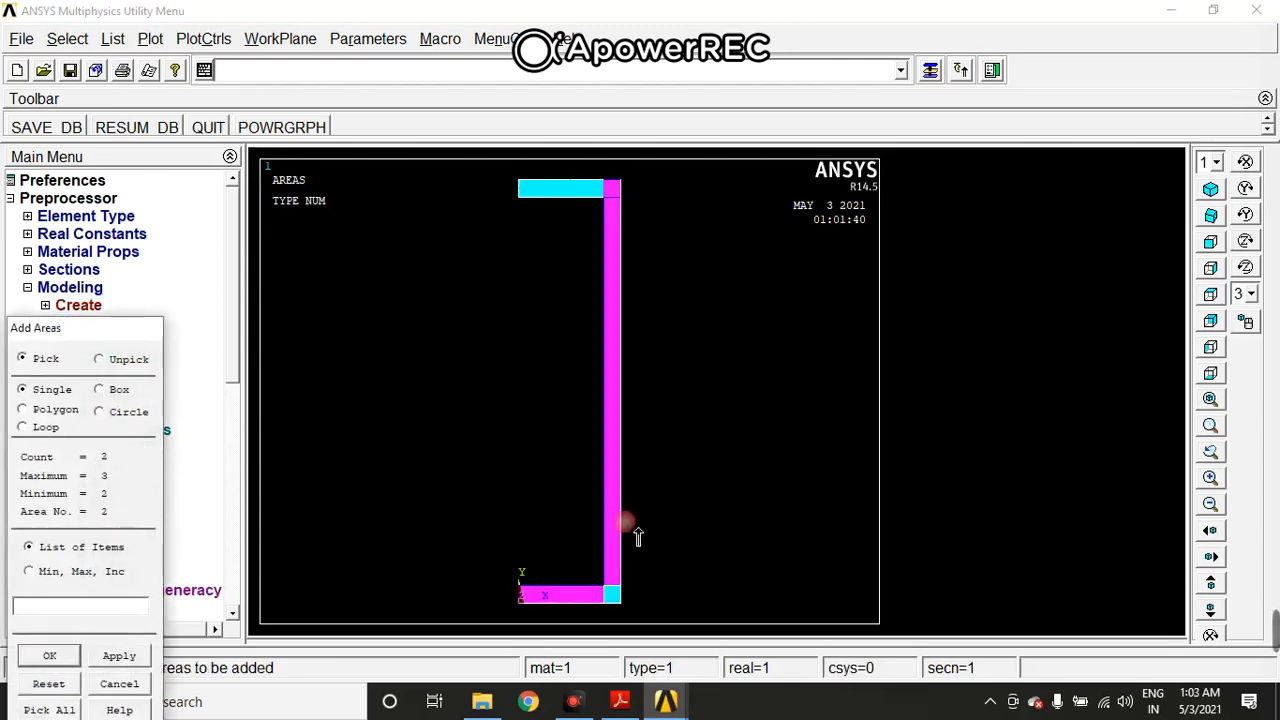
left_click(590, 190)
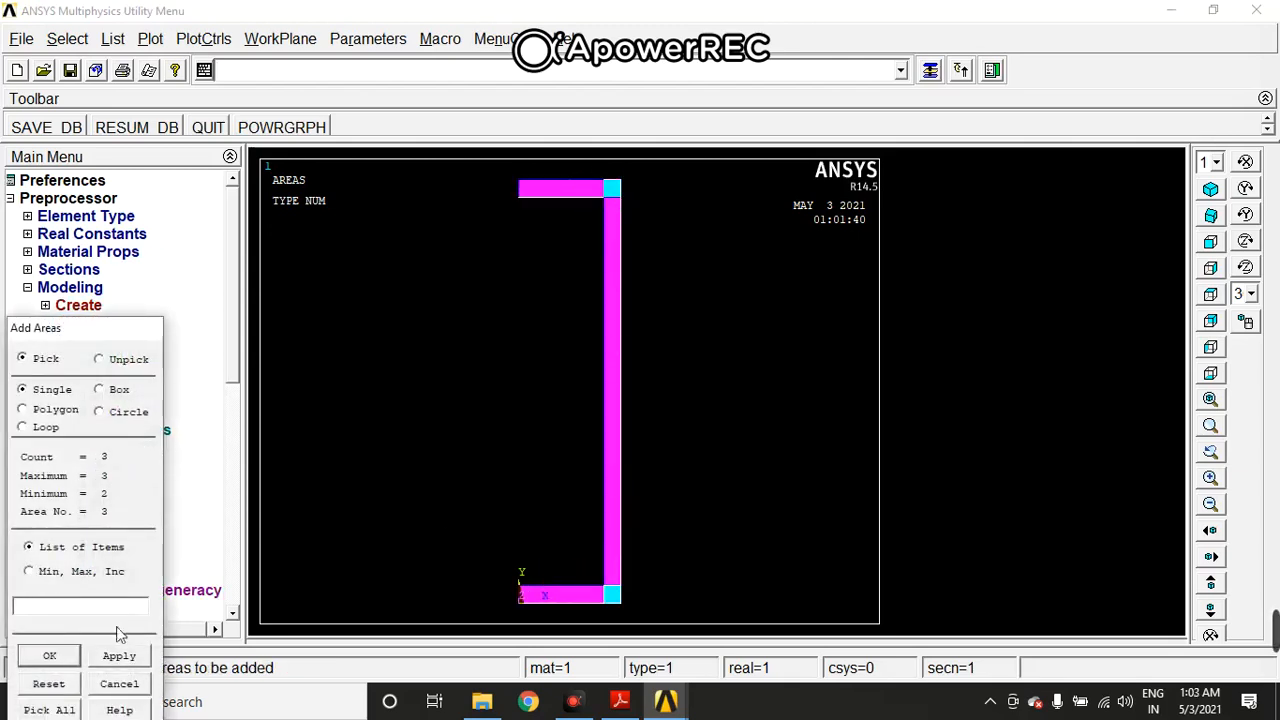
left_click(62, 655)
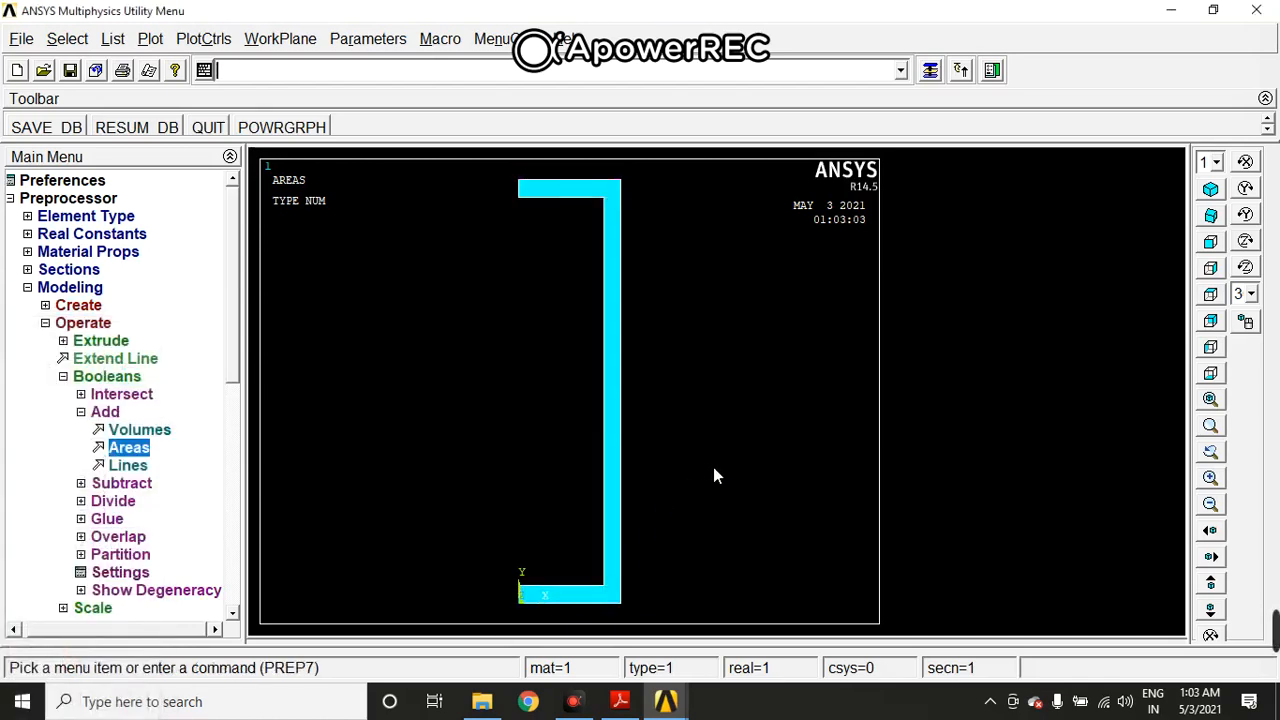
Change the working directory to the Desktop folder
left_click(22, 38)
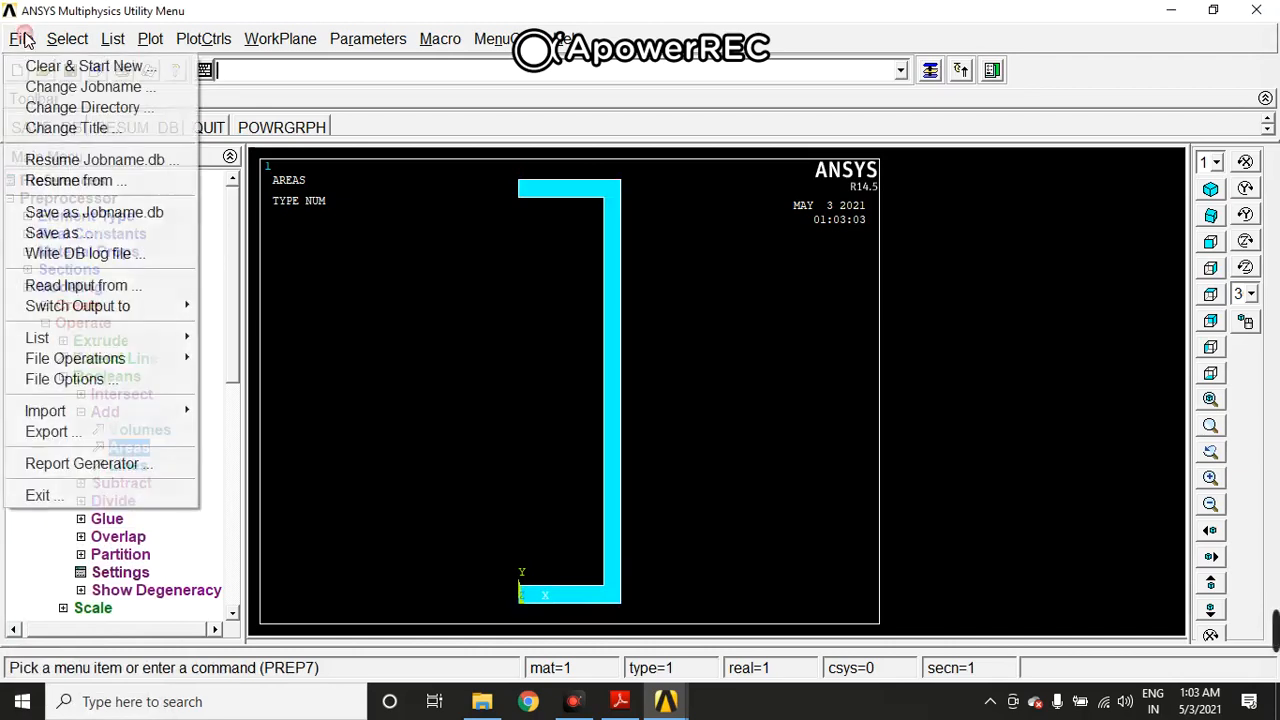
left_click(76, 124)
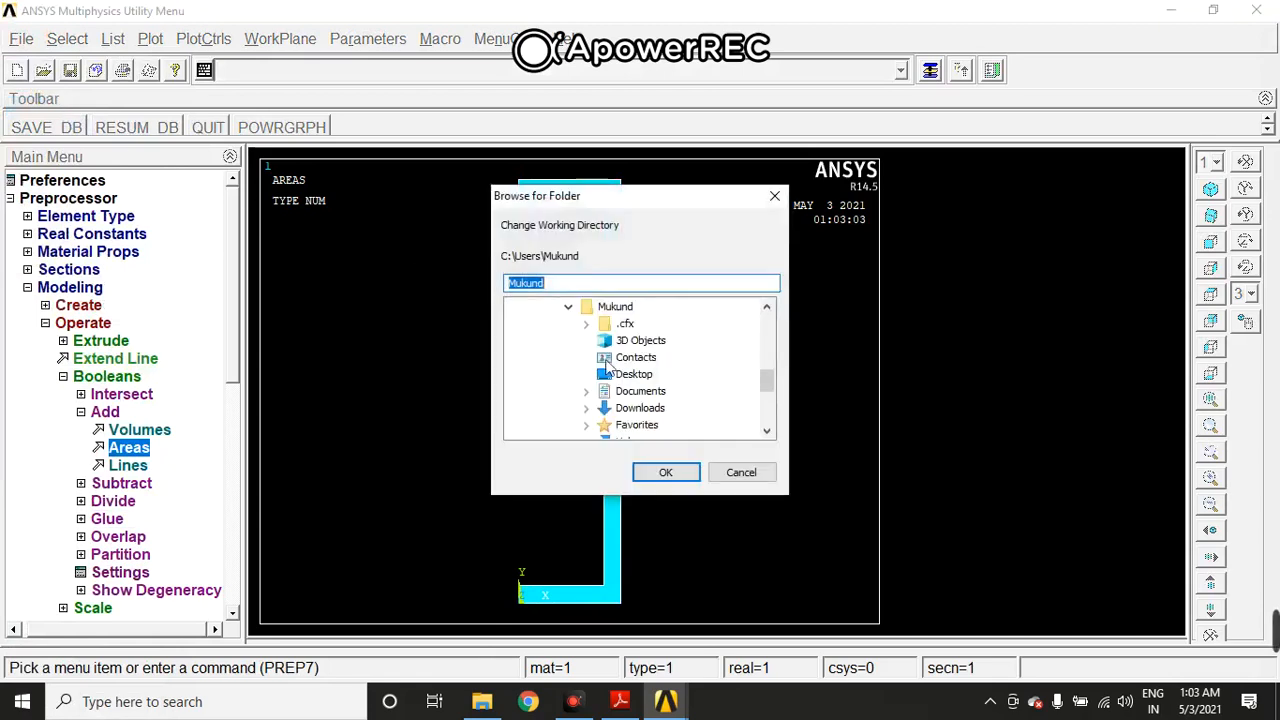
left_click(633, 375)
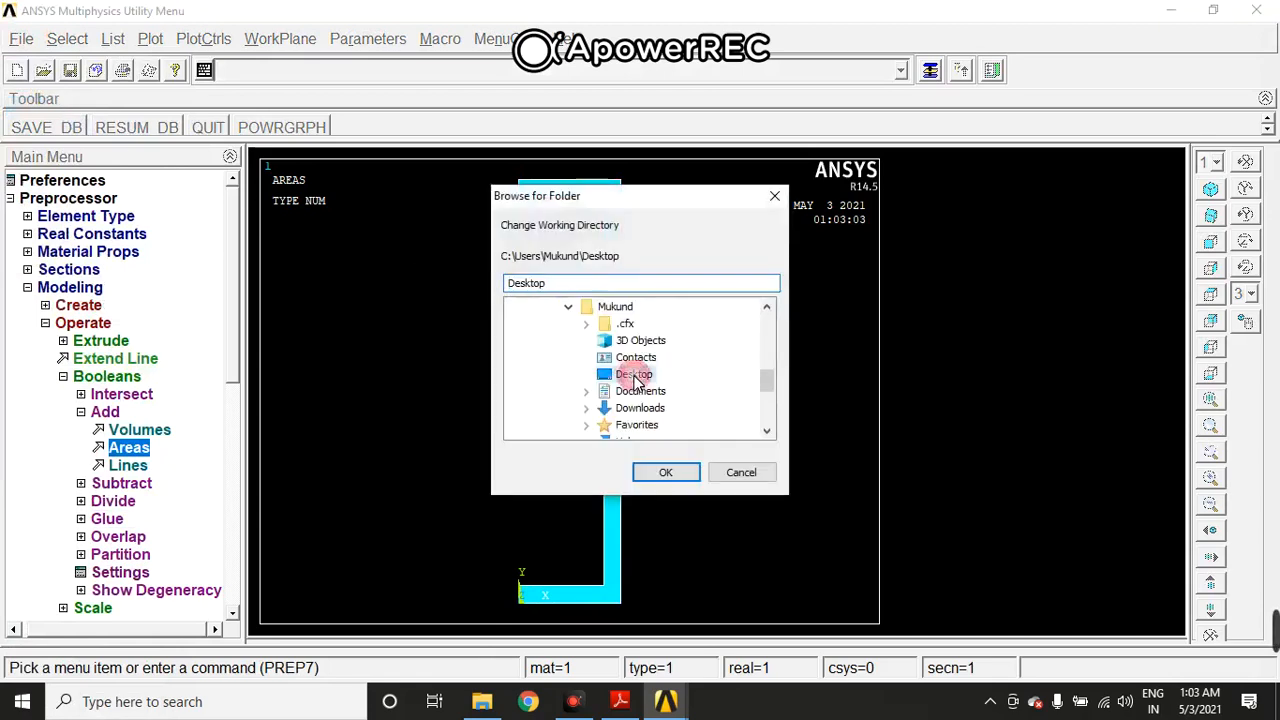
left_click(668, 472)
Save the database as EXPT 11 FEA.db in the Desktop folder
left_click(22, 39)
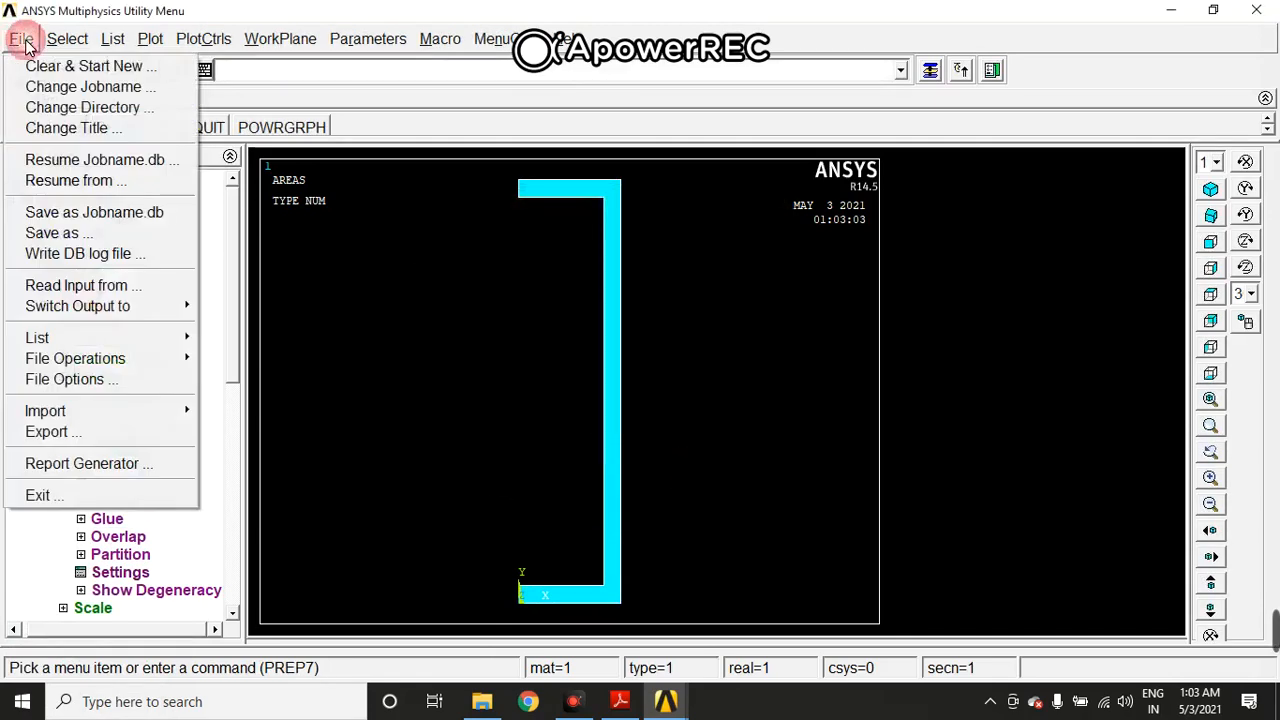
left_click(110, 232)
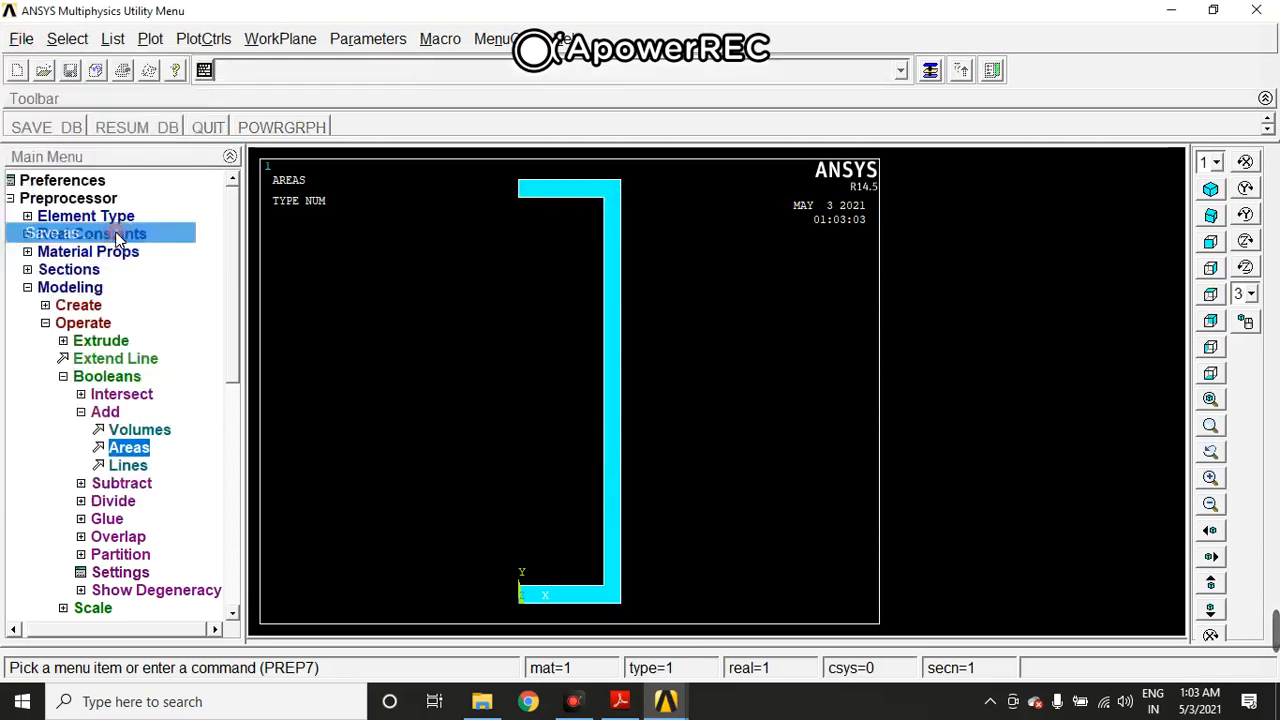
left_click(71, 117)
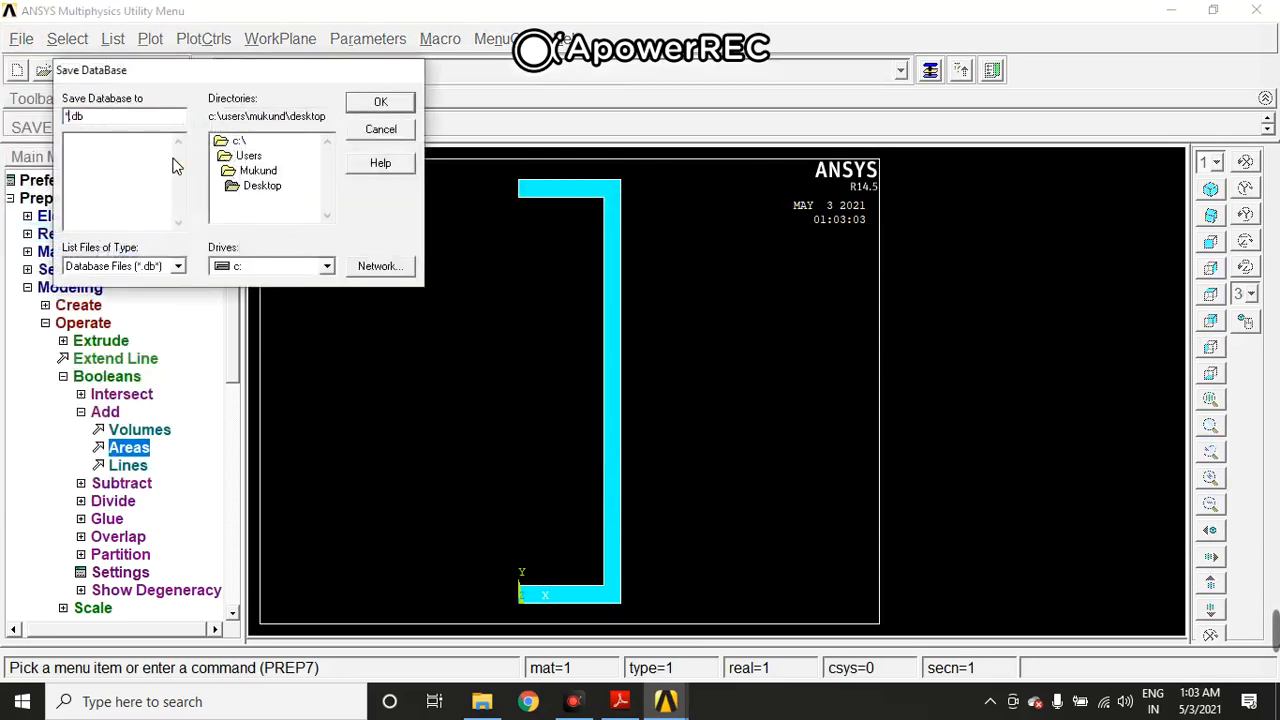
type("EXPT 11 FEA")
left_click(272, 186)
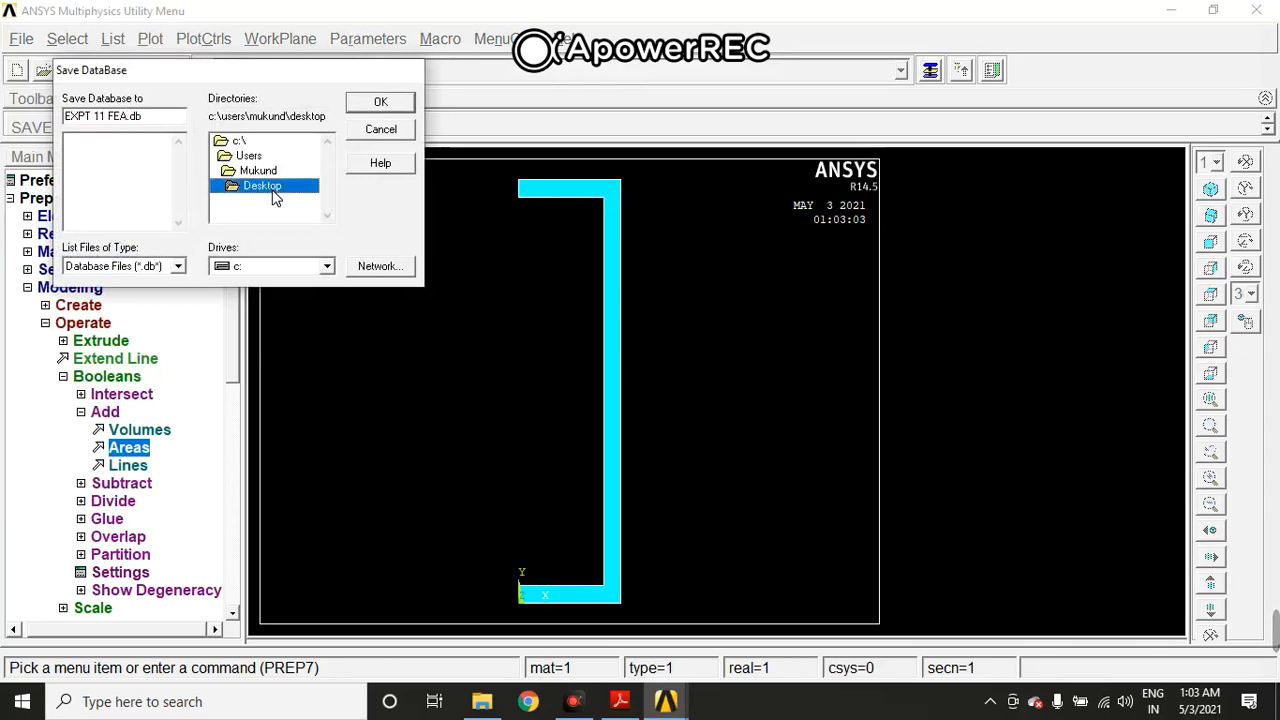
left_click(381, 104)
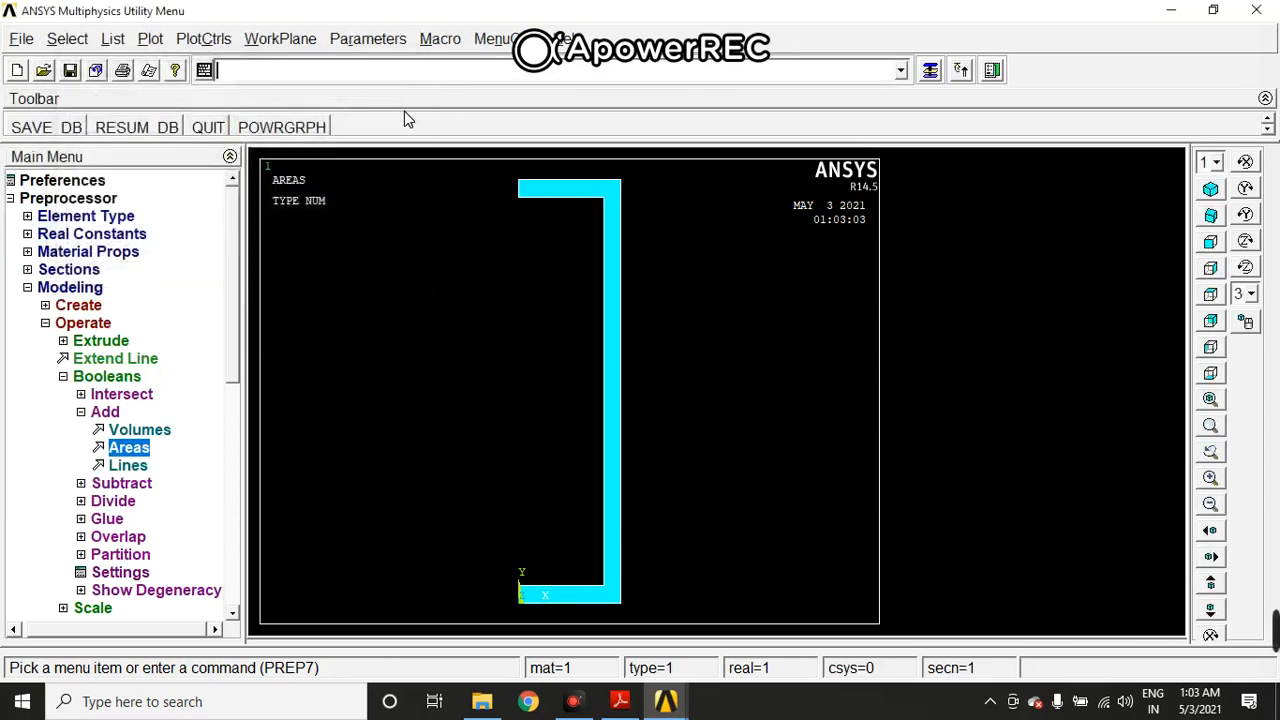
Check the desktop for the saved EXPT 11 FEA database file and return to the ANSYS model
key("super+d")
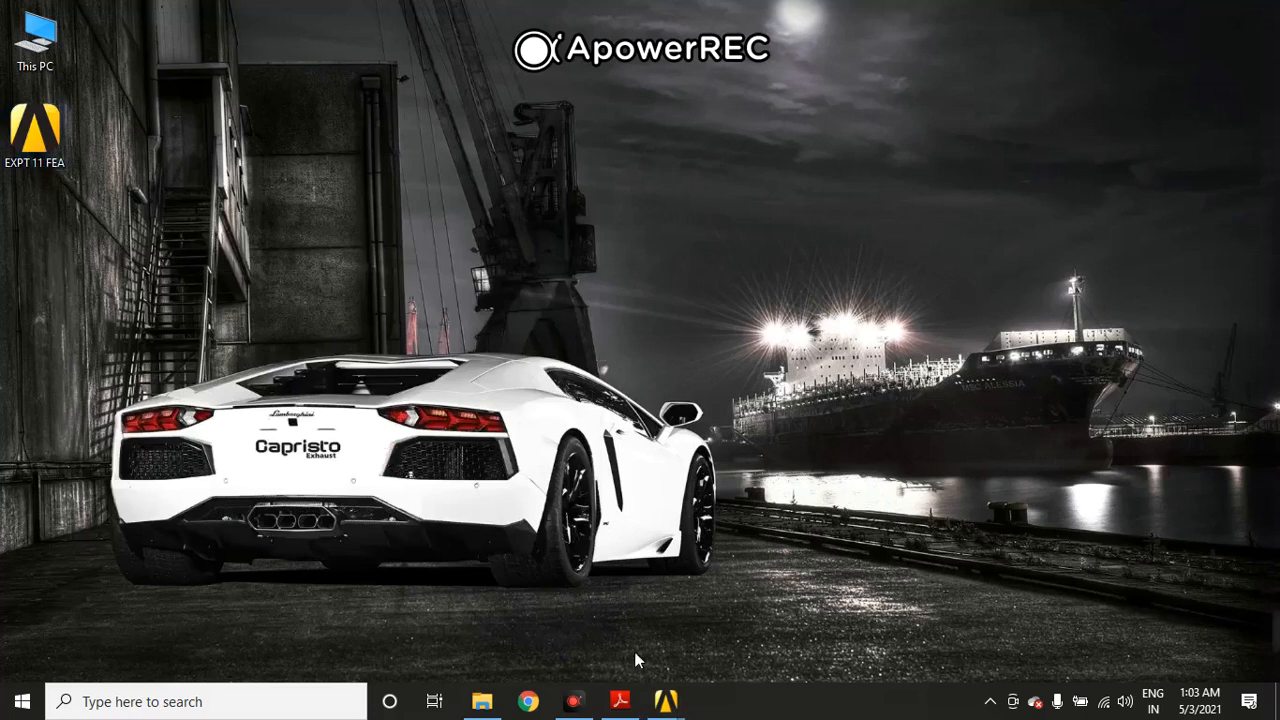
mouse_move(670, 705)
left_click(682, 632)
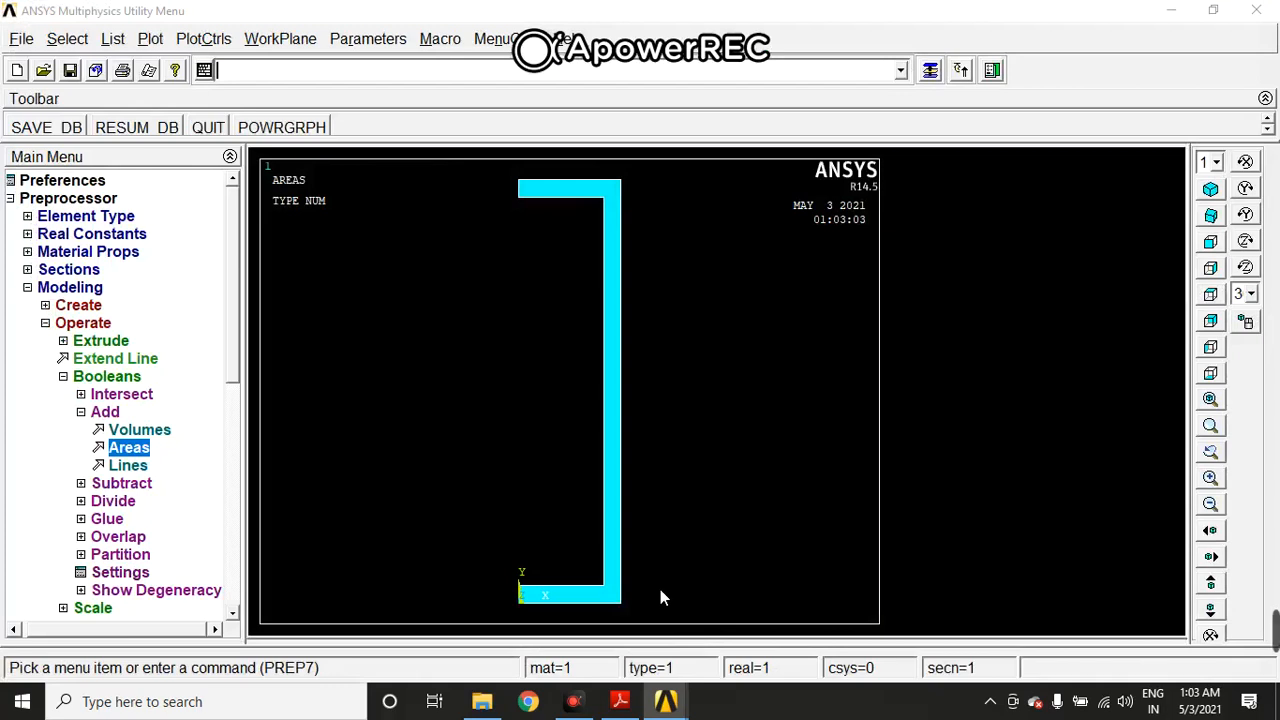
Export a hard copy of the area plot as the colour BMP image file001.bmp with Reverse Video enabled
left_click(212, 44)
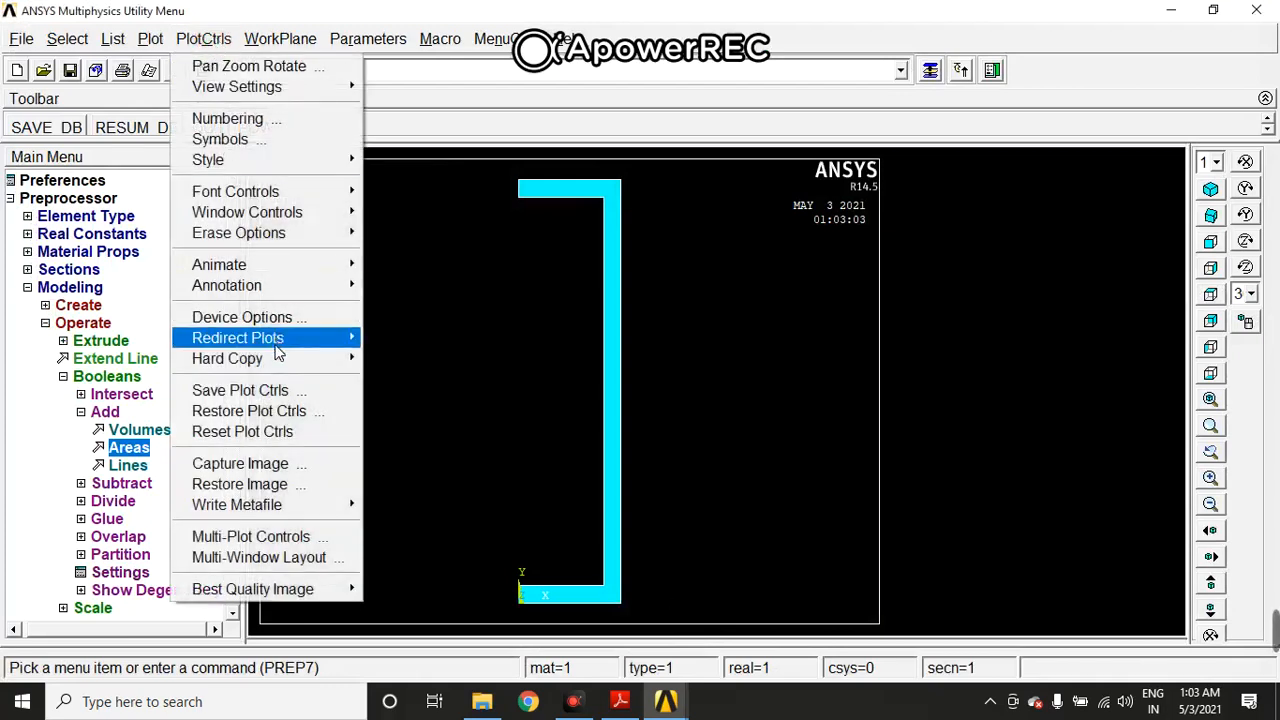
mouse_move(343, 356)
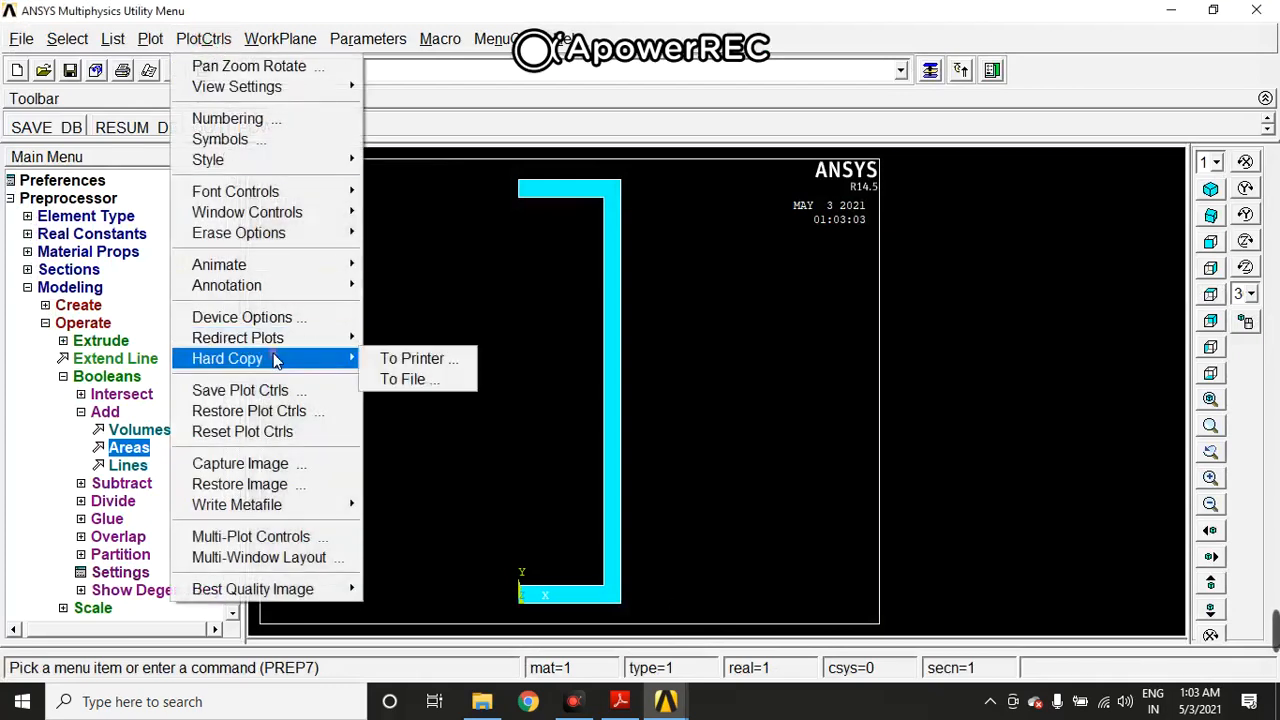
left_click(435, 386)
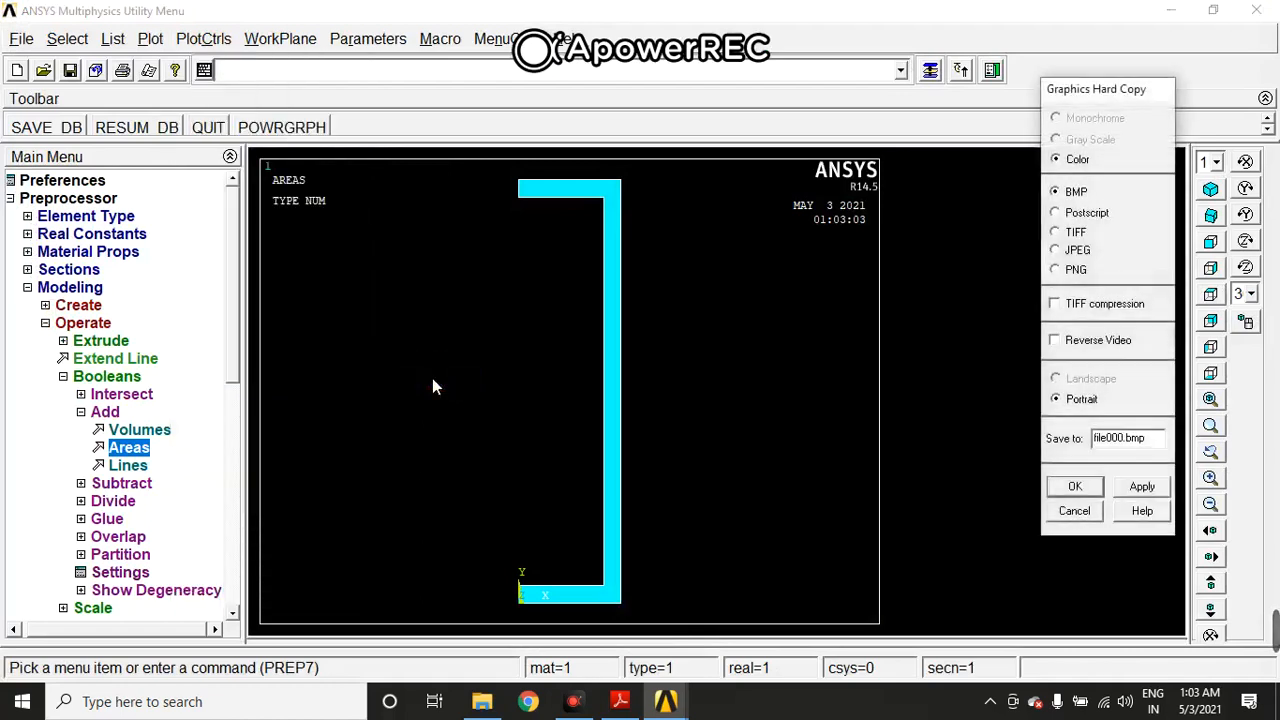
left_click(1057, 342)
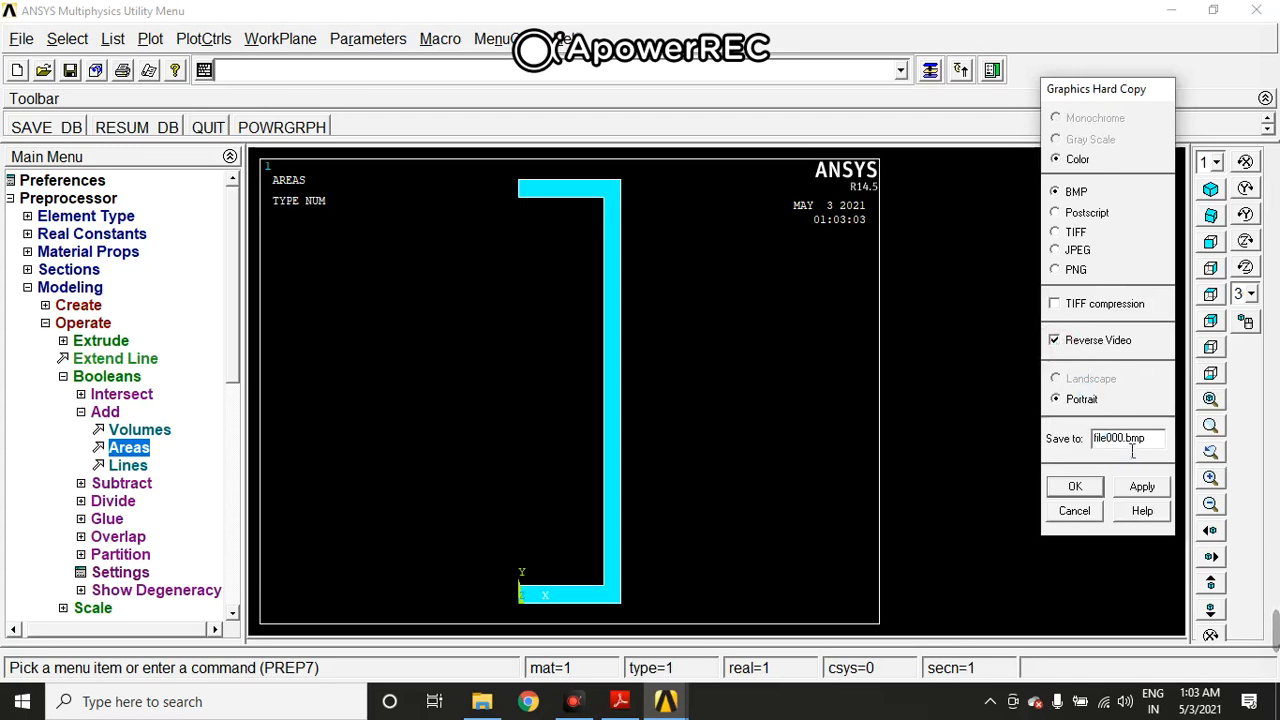
key("BackSpace")
type("1")
left_click(1076, 487)
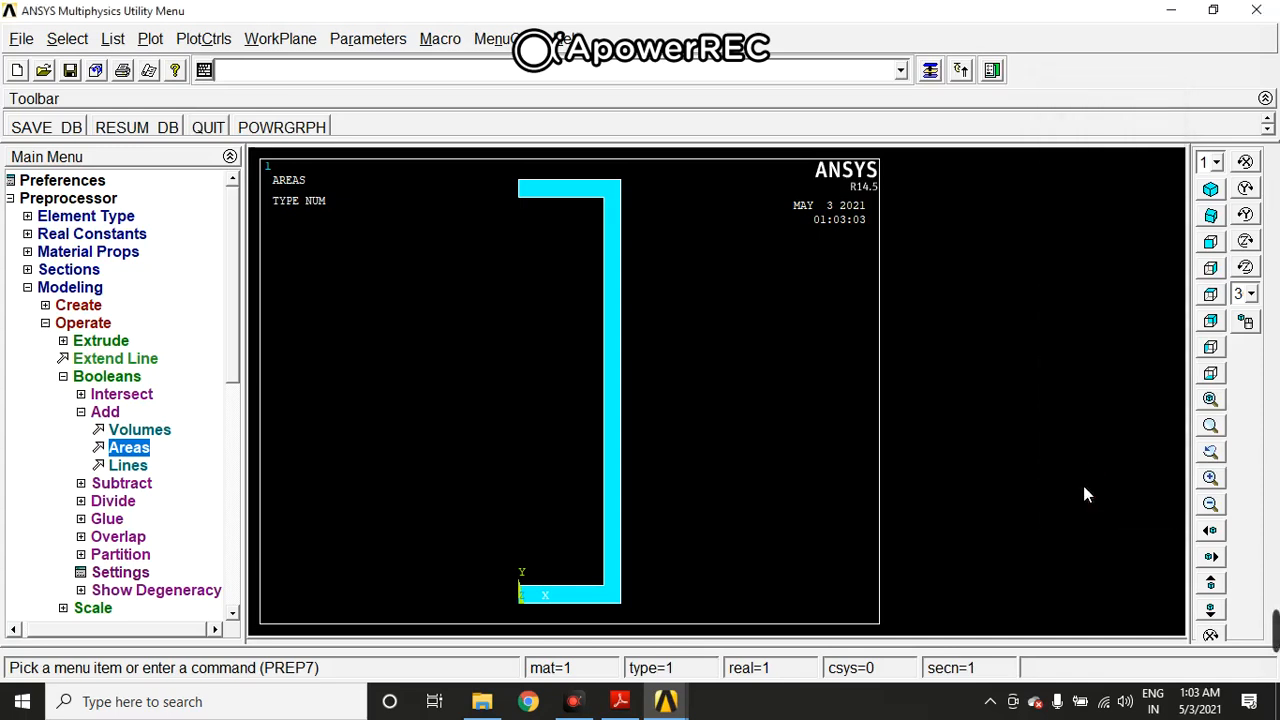
View the exported image file001 from the desktop, close it and return to the ANSYS model
key("super+d")
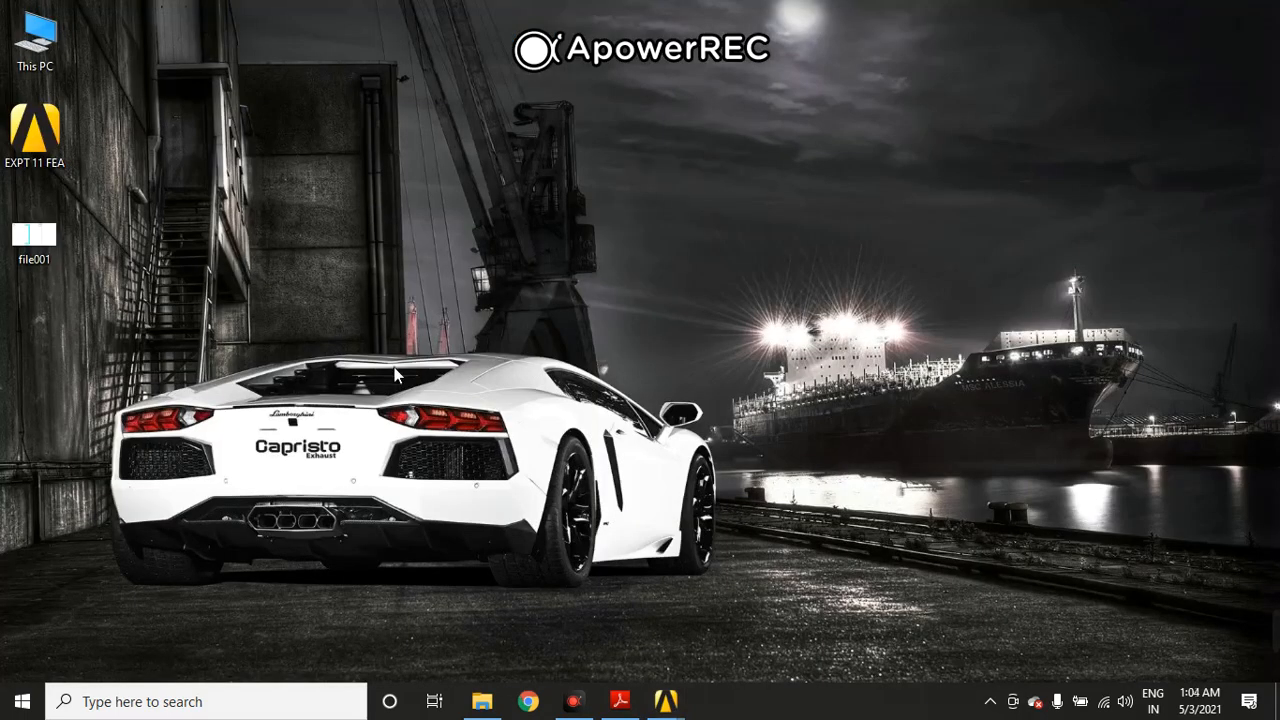
double_click(36, 245)
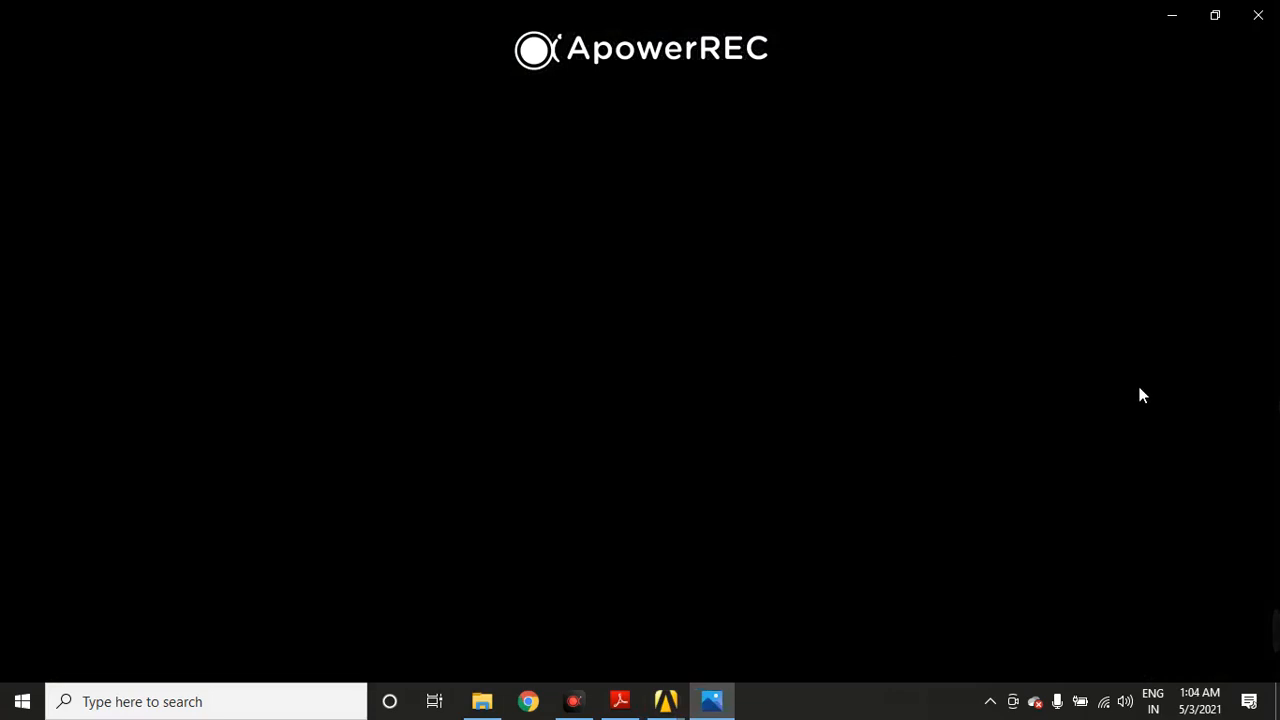
left_click(711, 701)
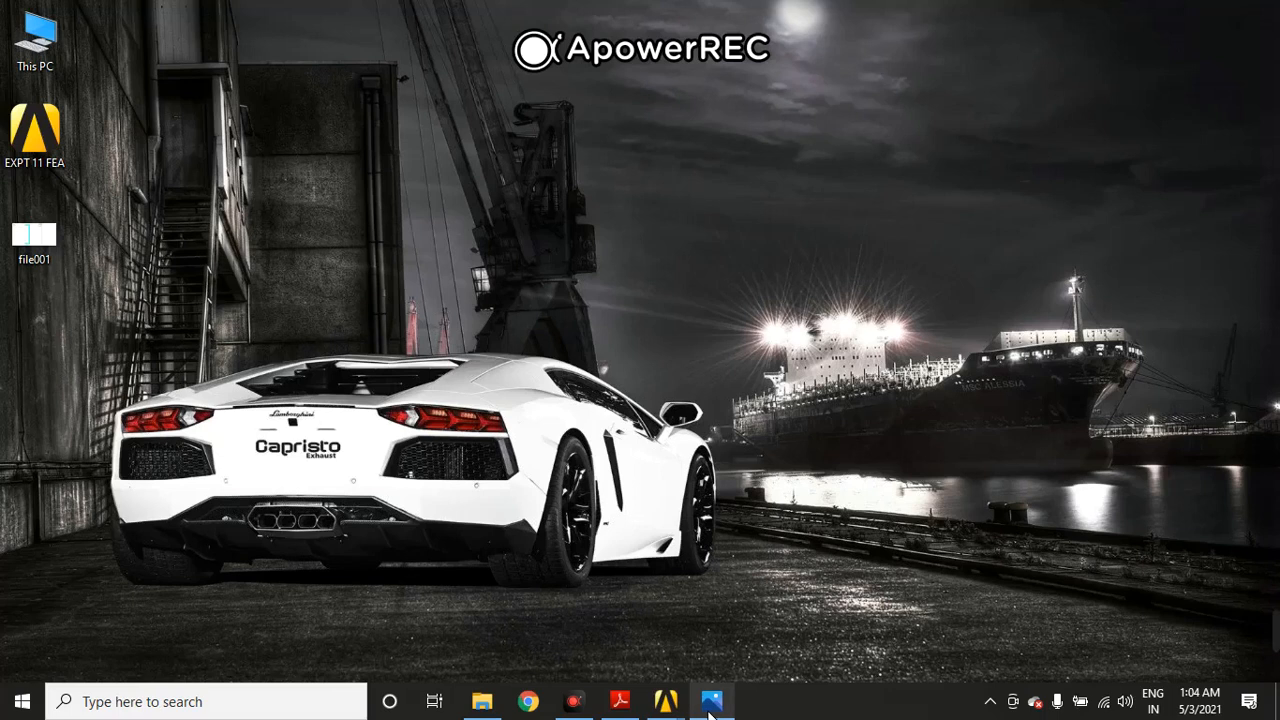
left_click(711, 701)
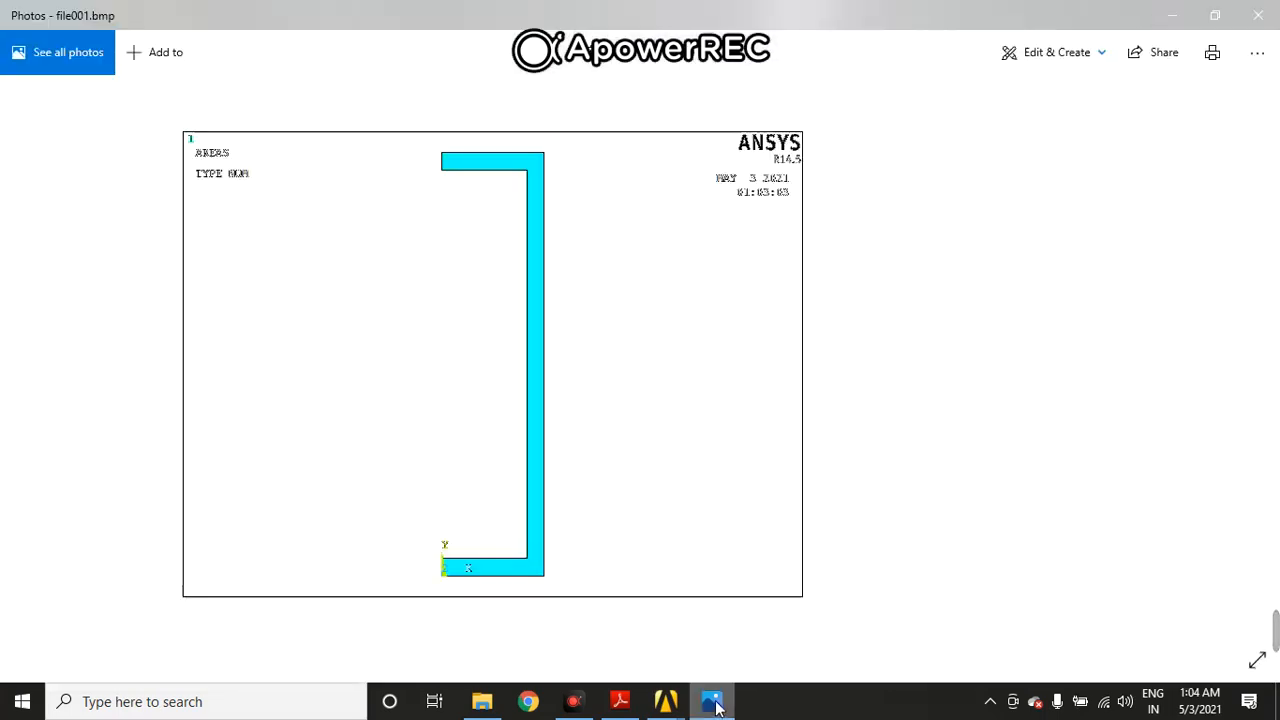
left_click(1262, 17)
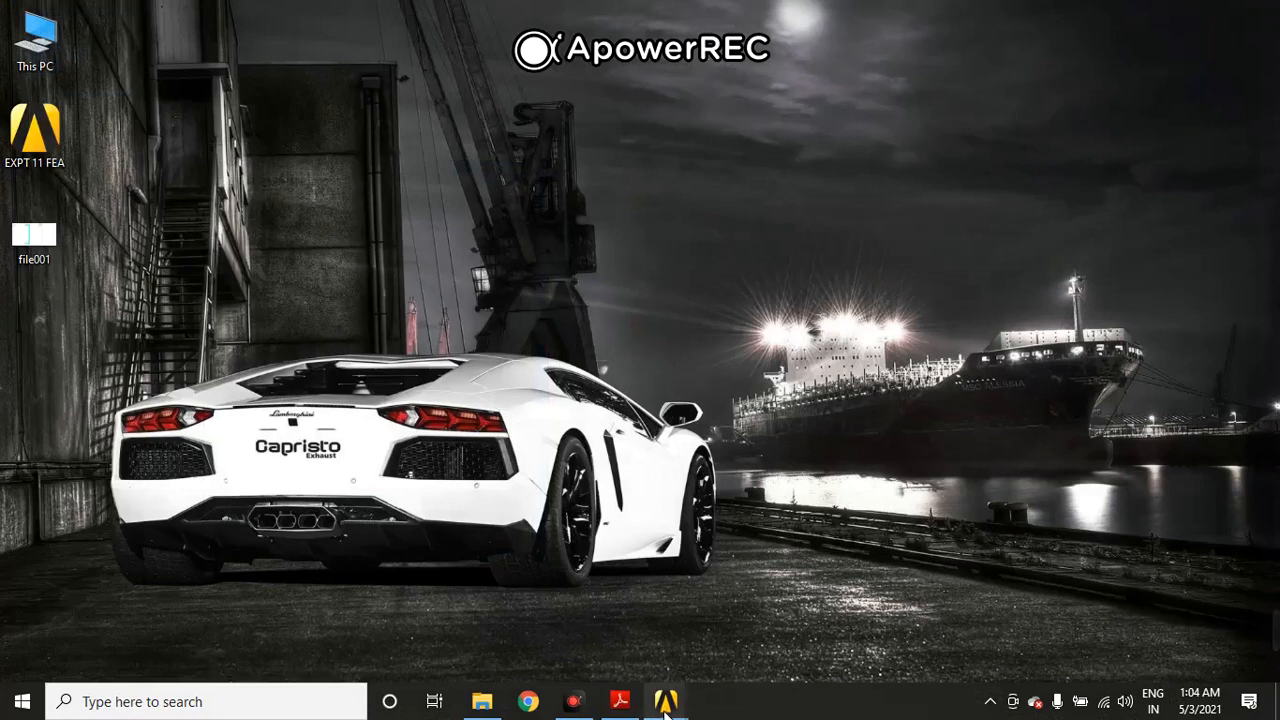
mouse_move(666, 703)
left_click(762, 633)
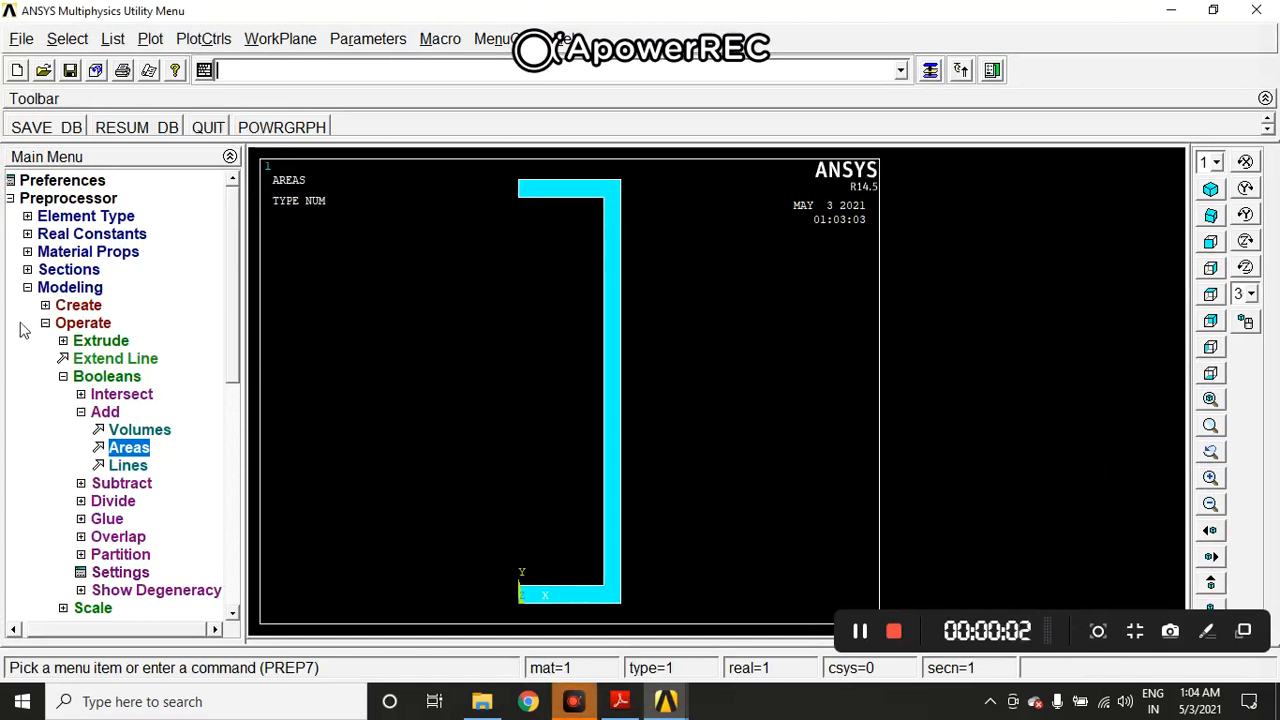
Assign an element edge length of 0.01 to the channel area using the MeshTool's area size control
left_click(45, 288)
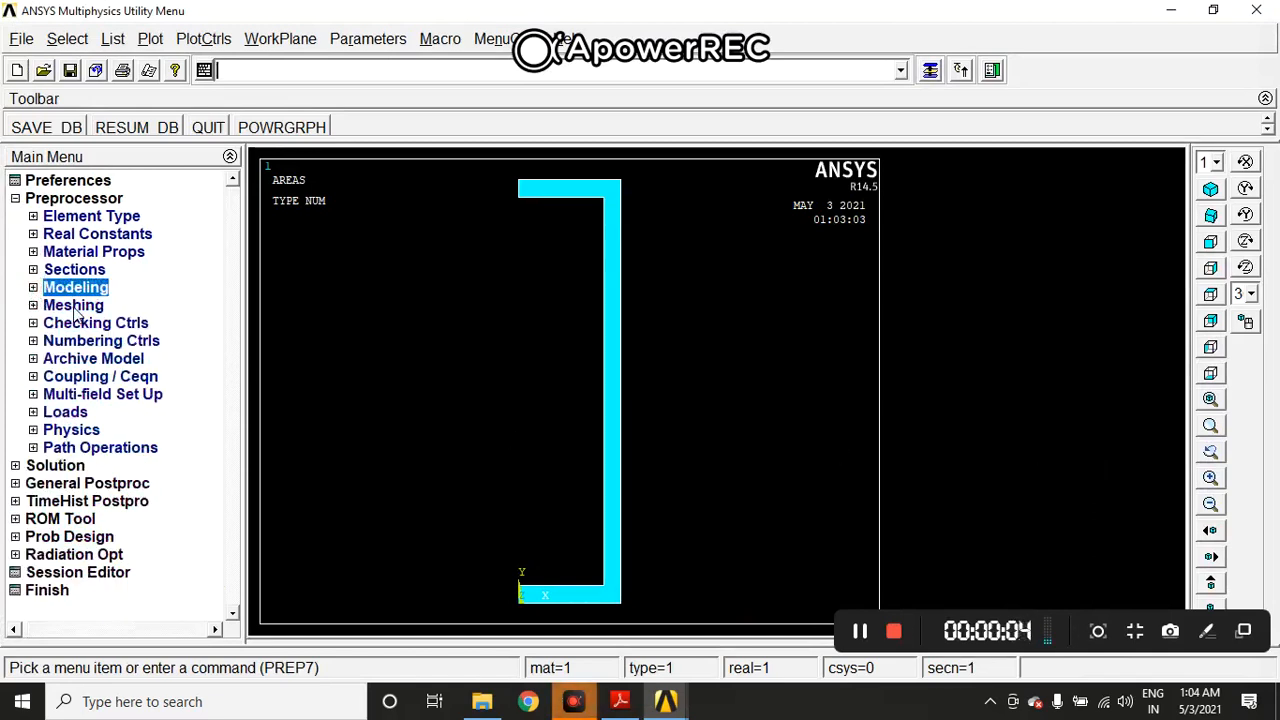
left_click(73, 306)
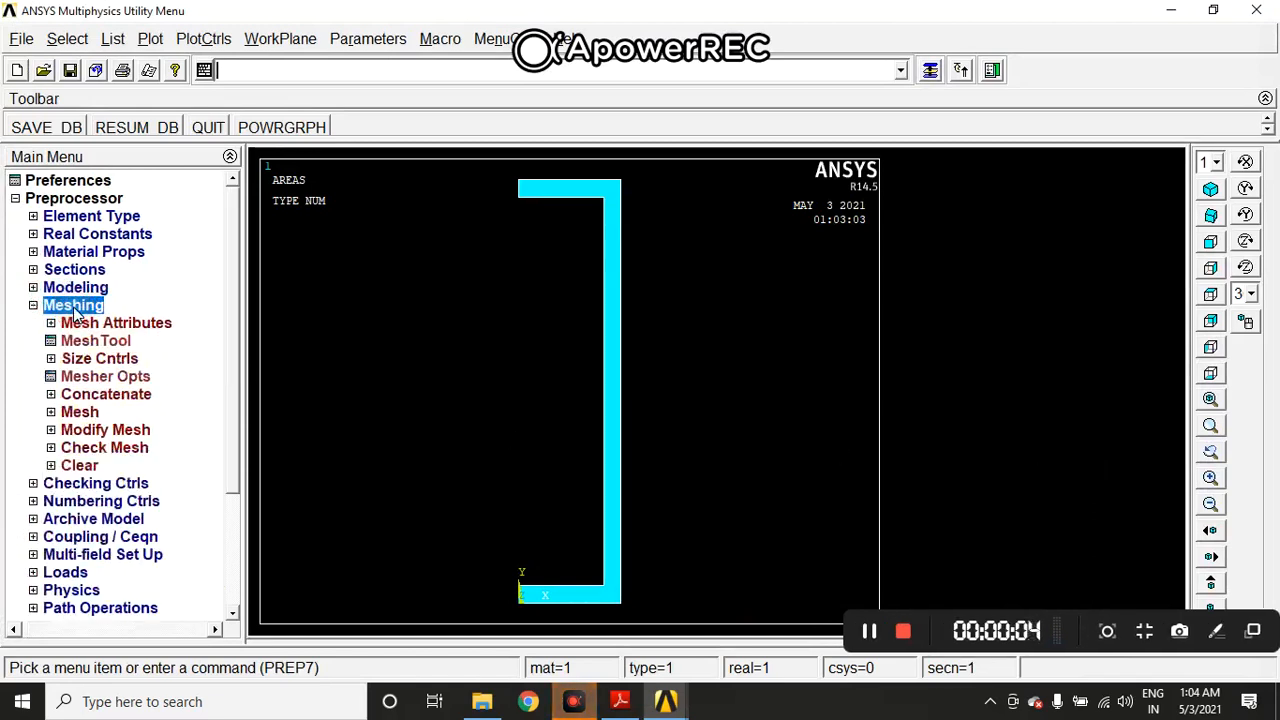
left_click(130, 342)
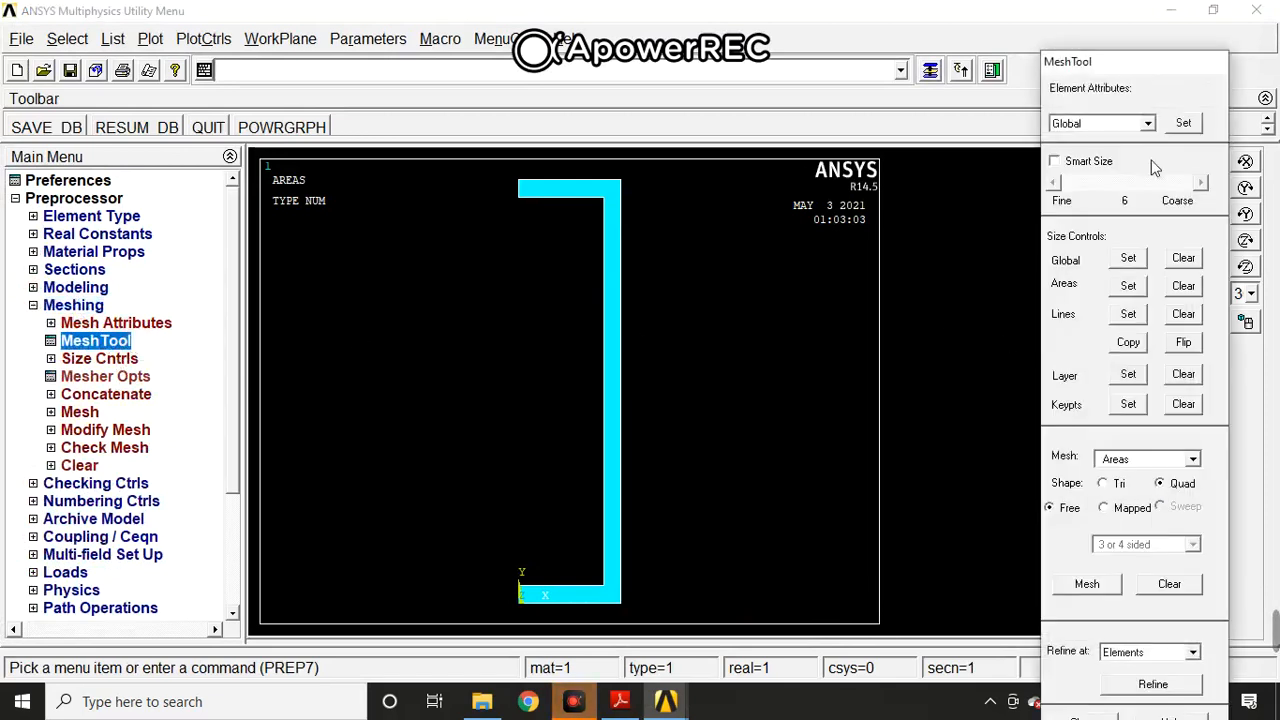
left_click_drag(1161, 63, 1156, 23)
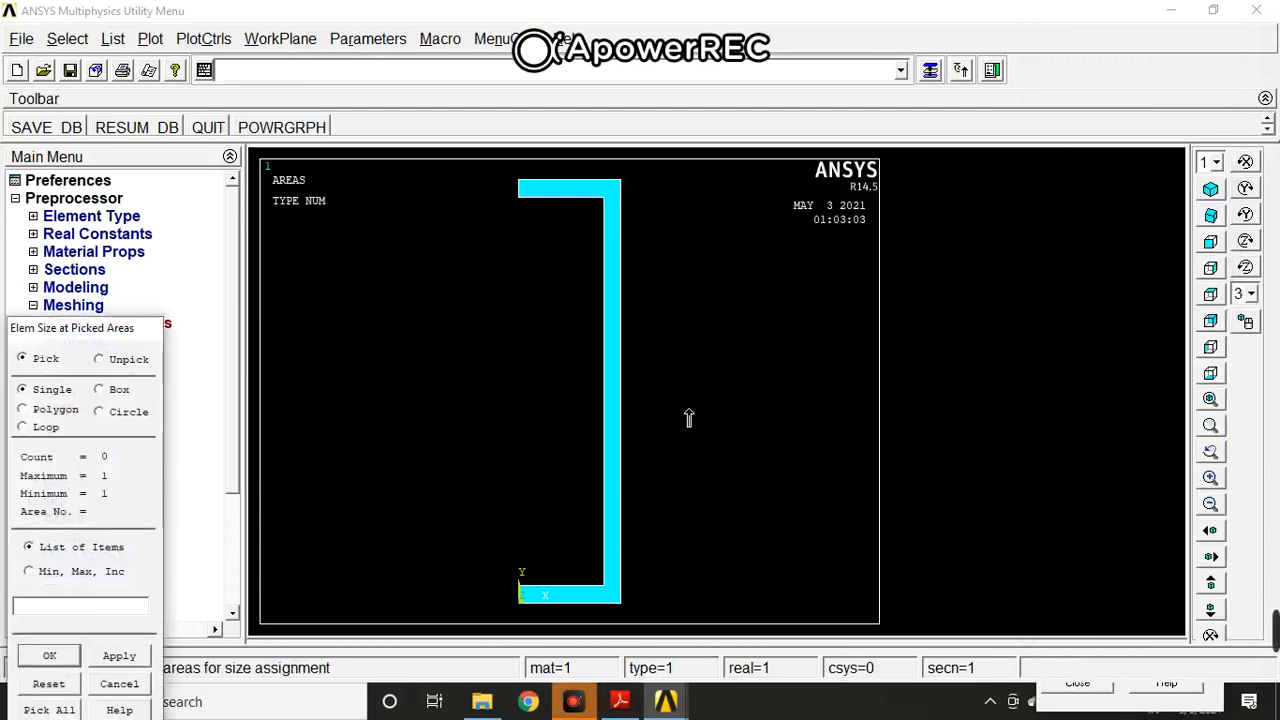
left_click(630, 472)
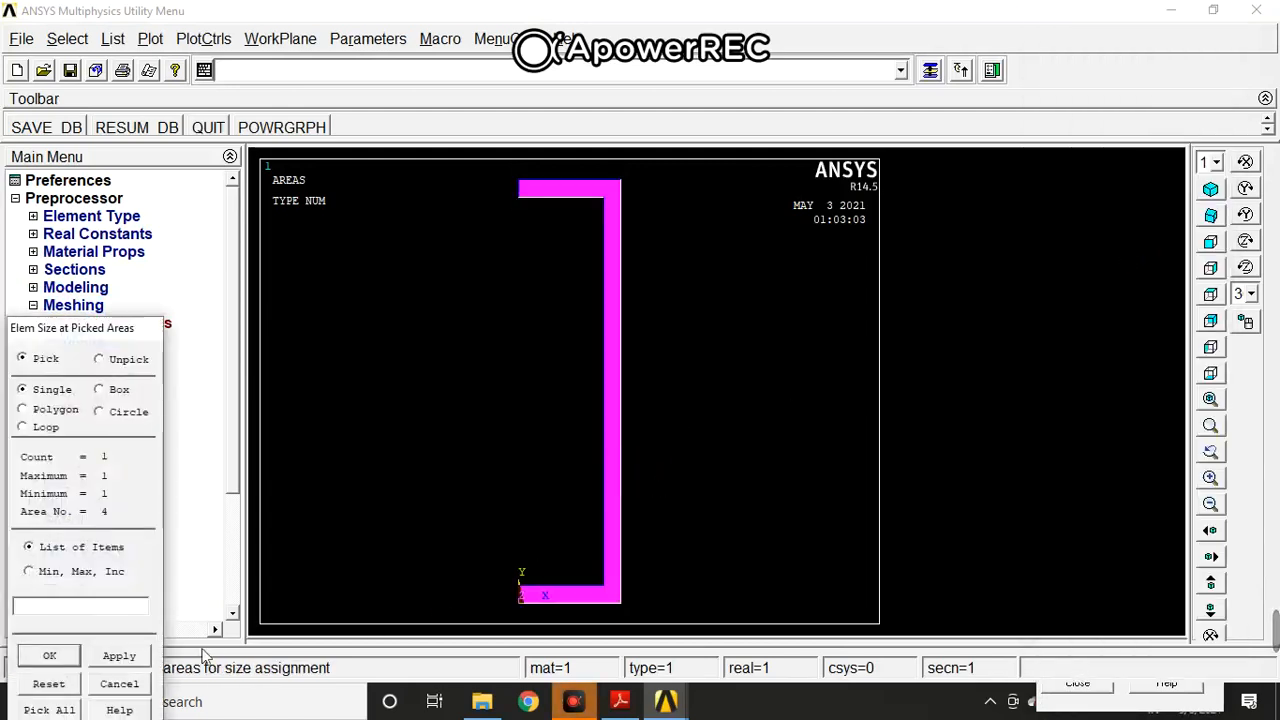
left_click(135, 654)
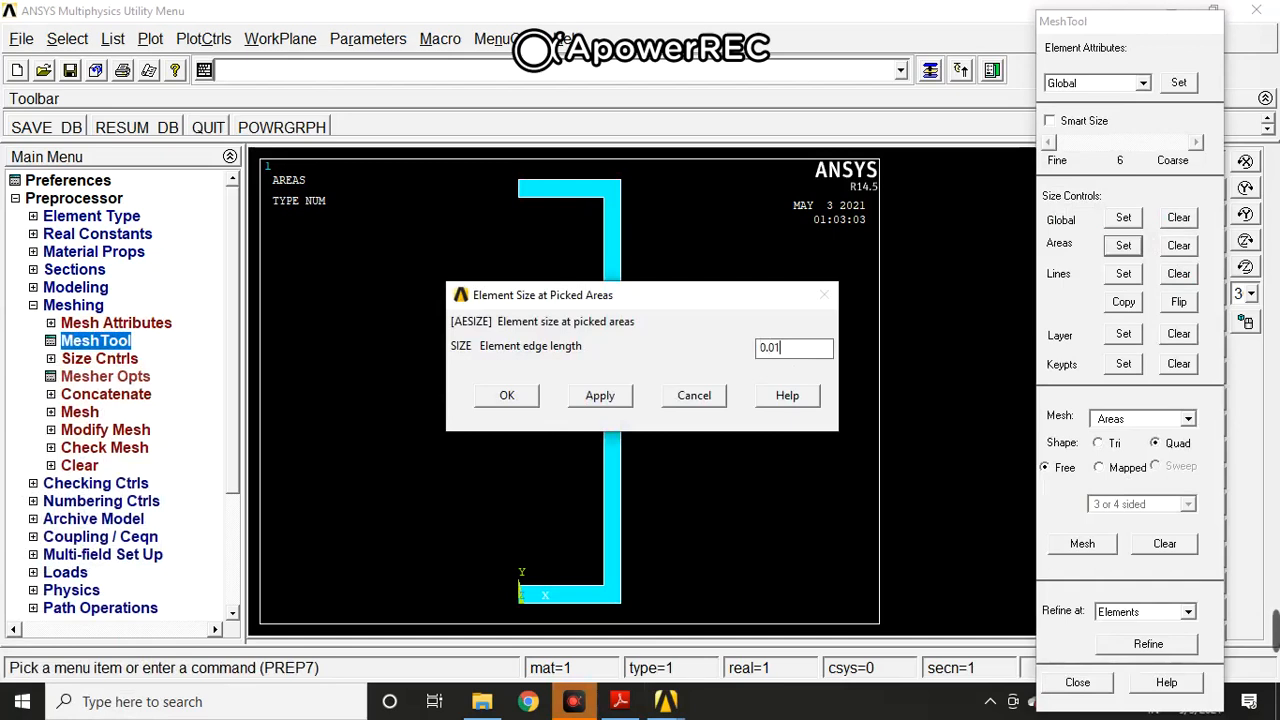
left_click(531, 402)
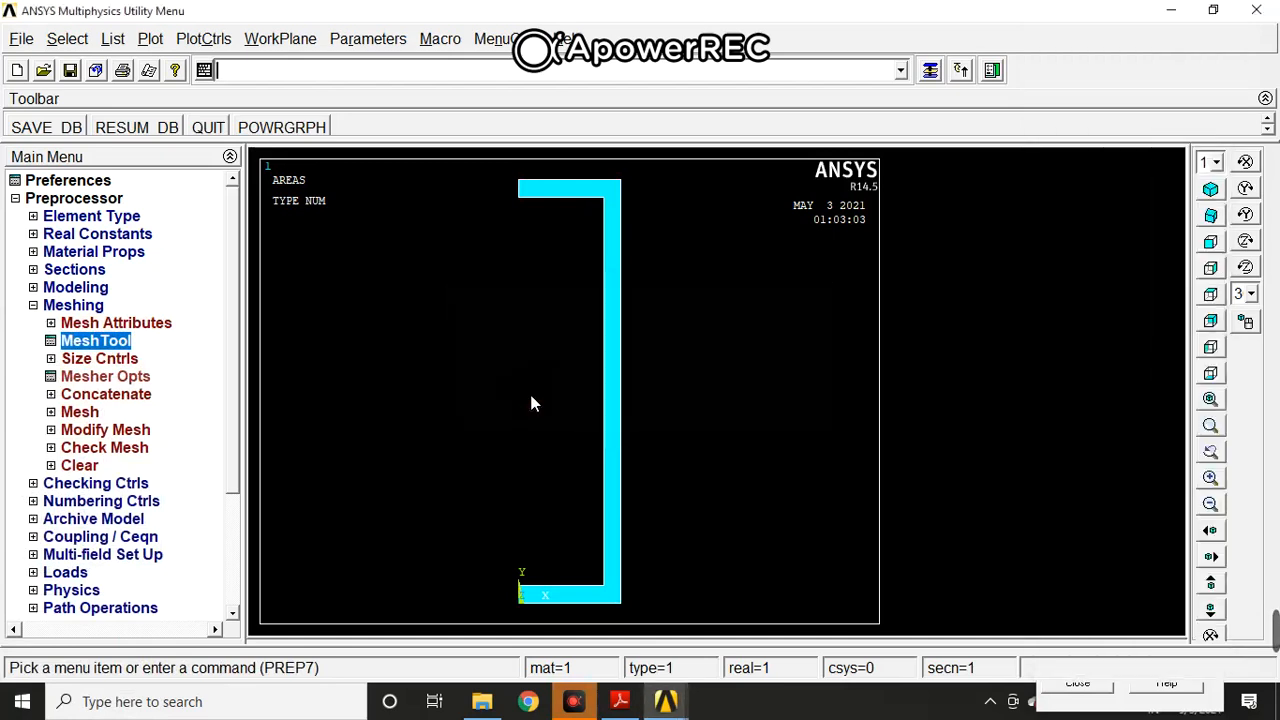
Mesh the channel area with free quadrilateral elements using the MeshTool
left_click(119, 346)
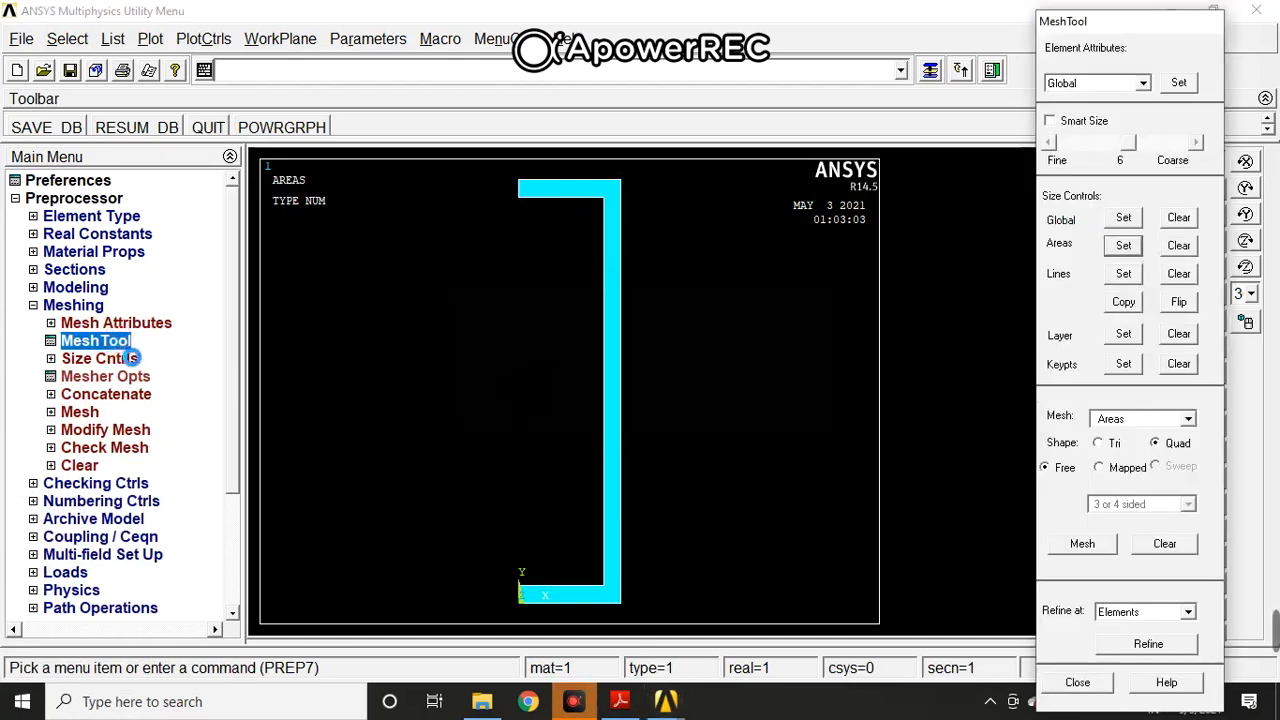
left_click(1080, 544)
left_click(622, 532)
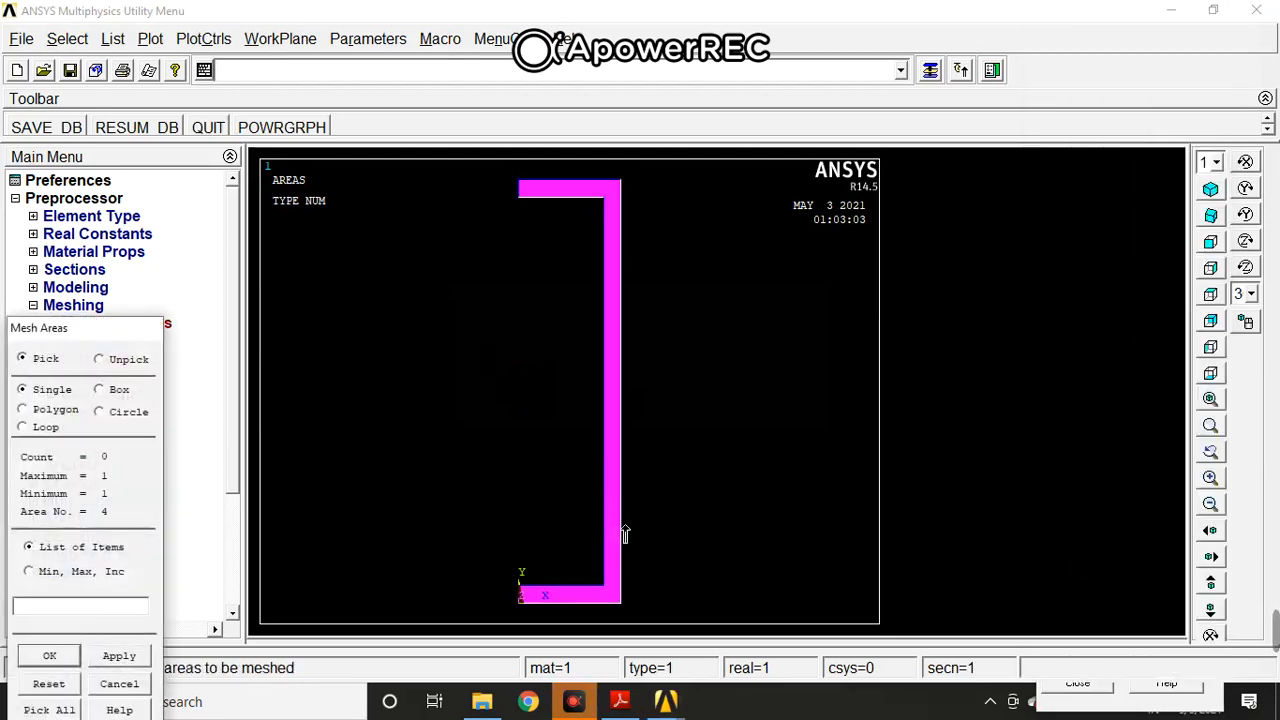
left_click(72, 662)
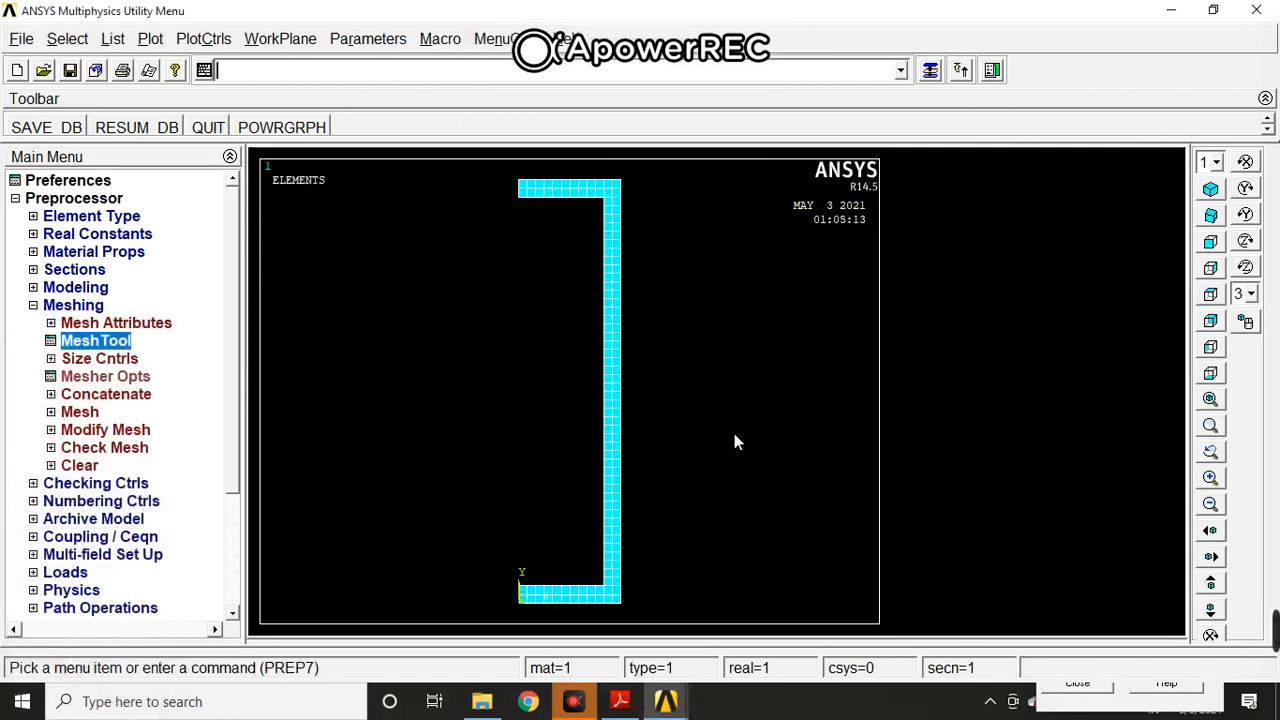
Export a hard copy of the element plot as a reverse-video colour BMP image with file number 2
left_click(205, 42)
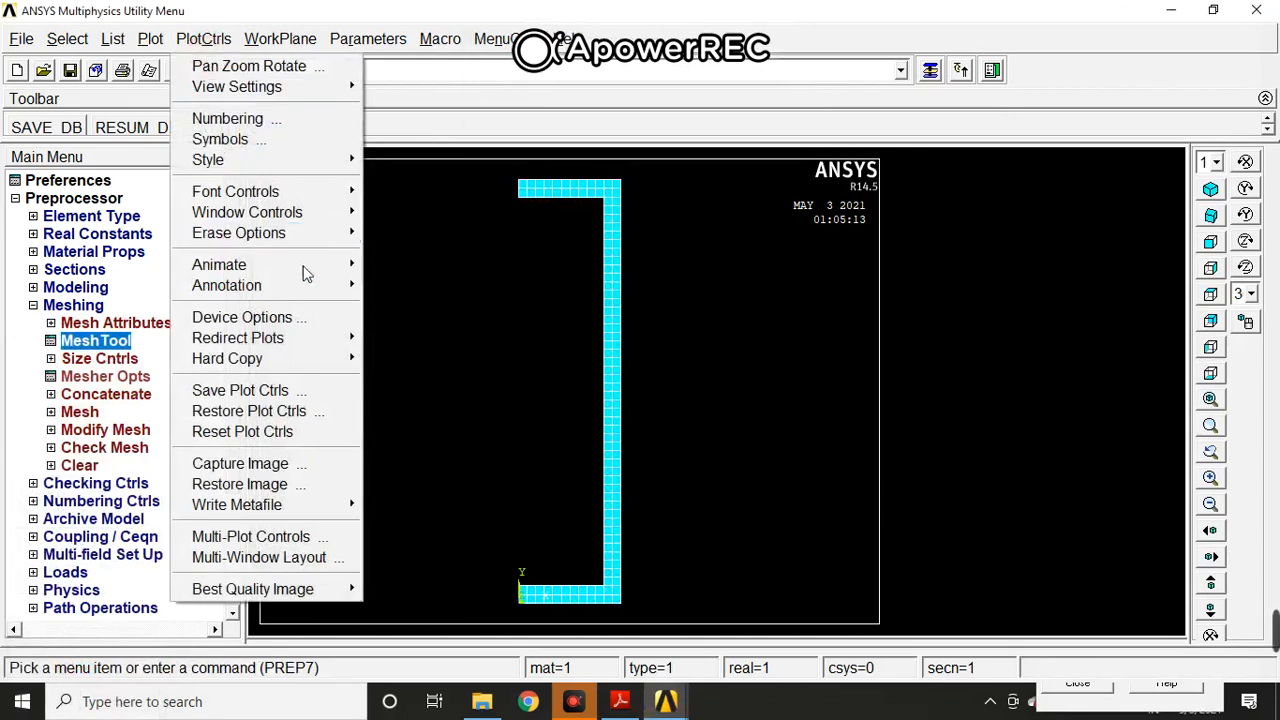
mouse_move(300, 360)
left_click(446, 384)
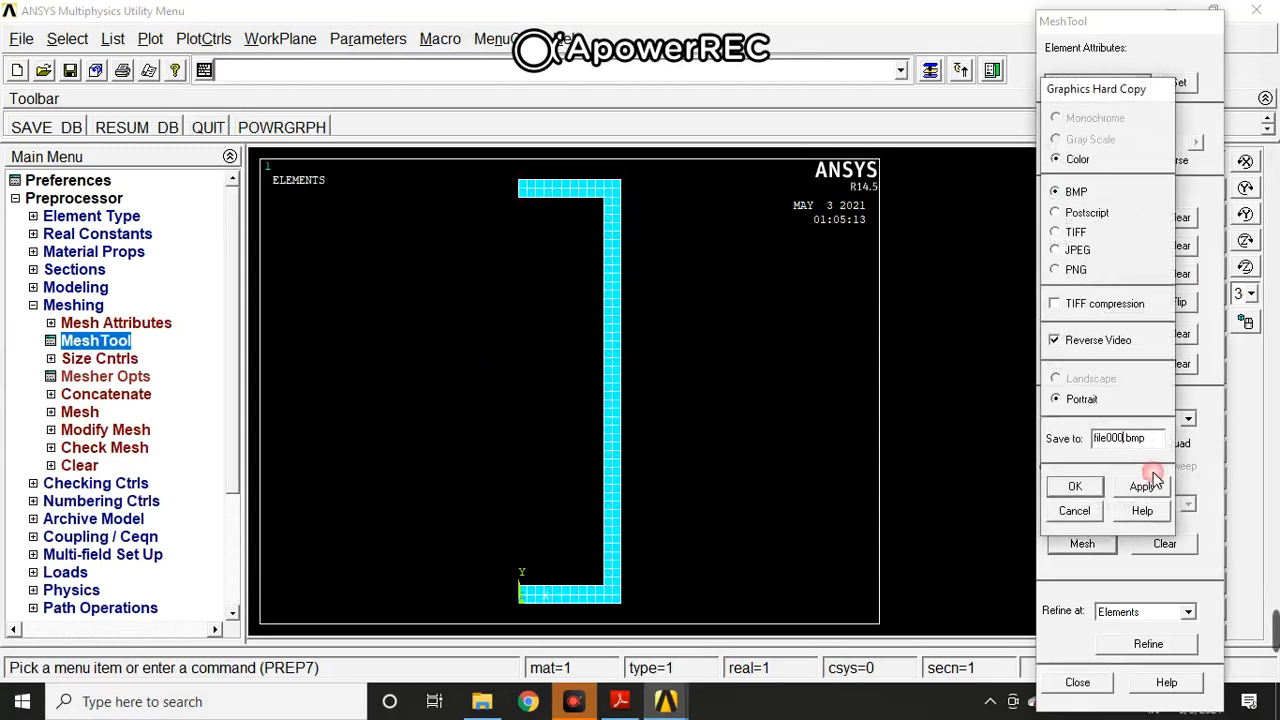
type("2")
left_click(1075, 486)
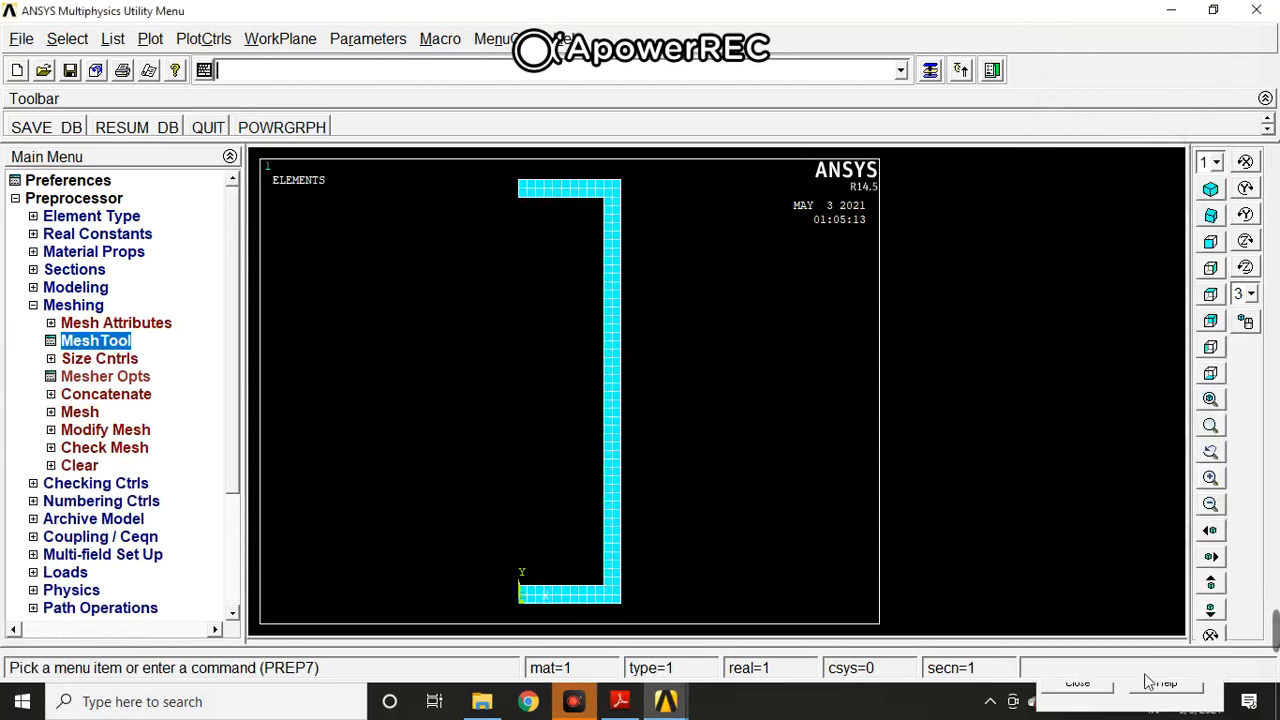
Bring the hidden MeshTool window back to the front and close it
key("alt+Tab")
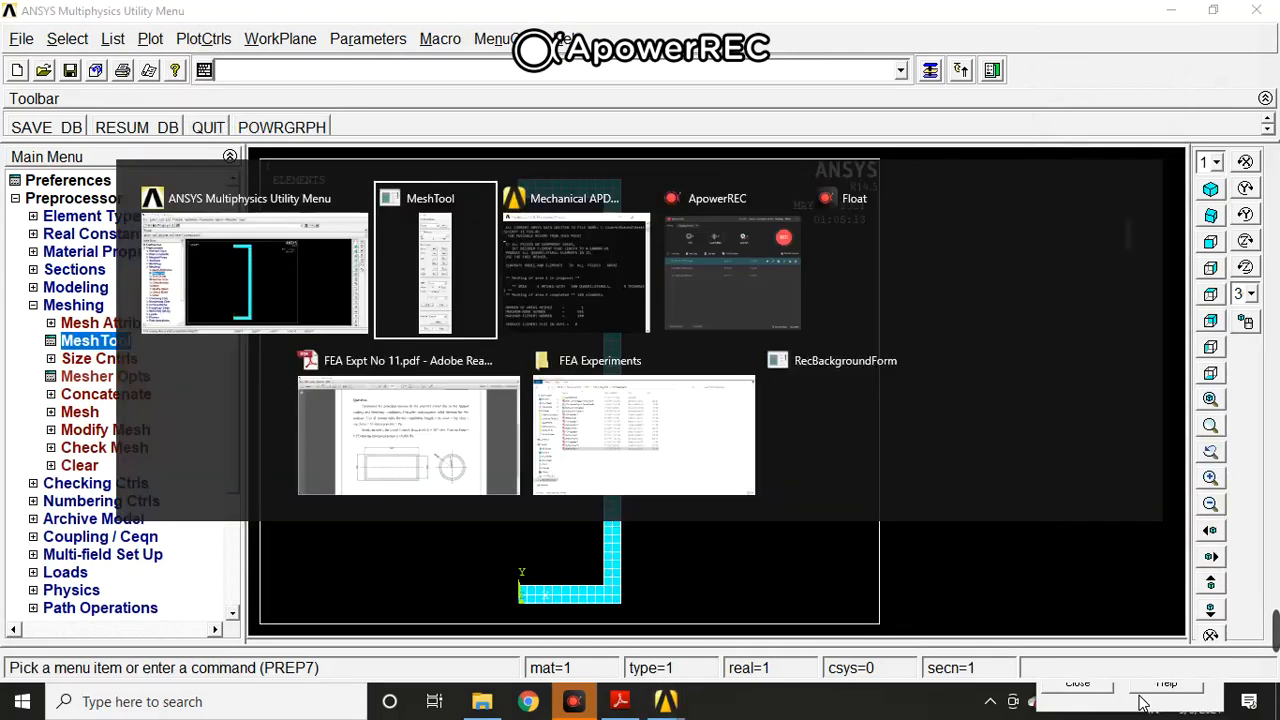
left_click(1077, 682)
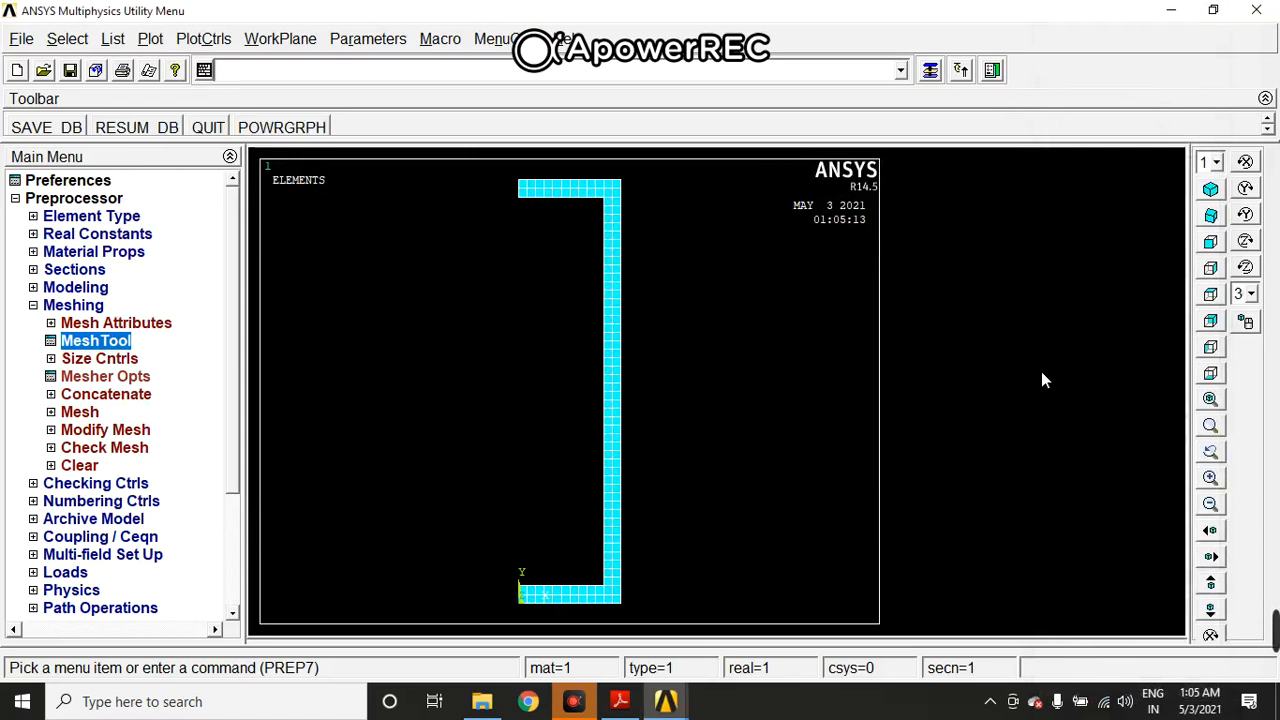
left_click(33, 305)
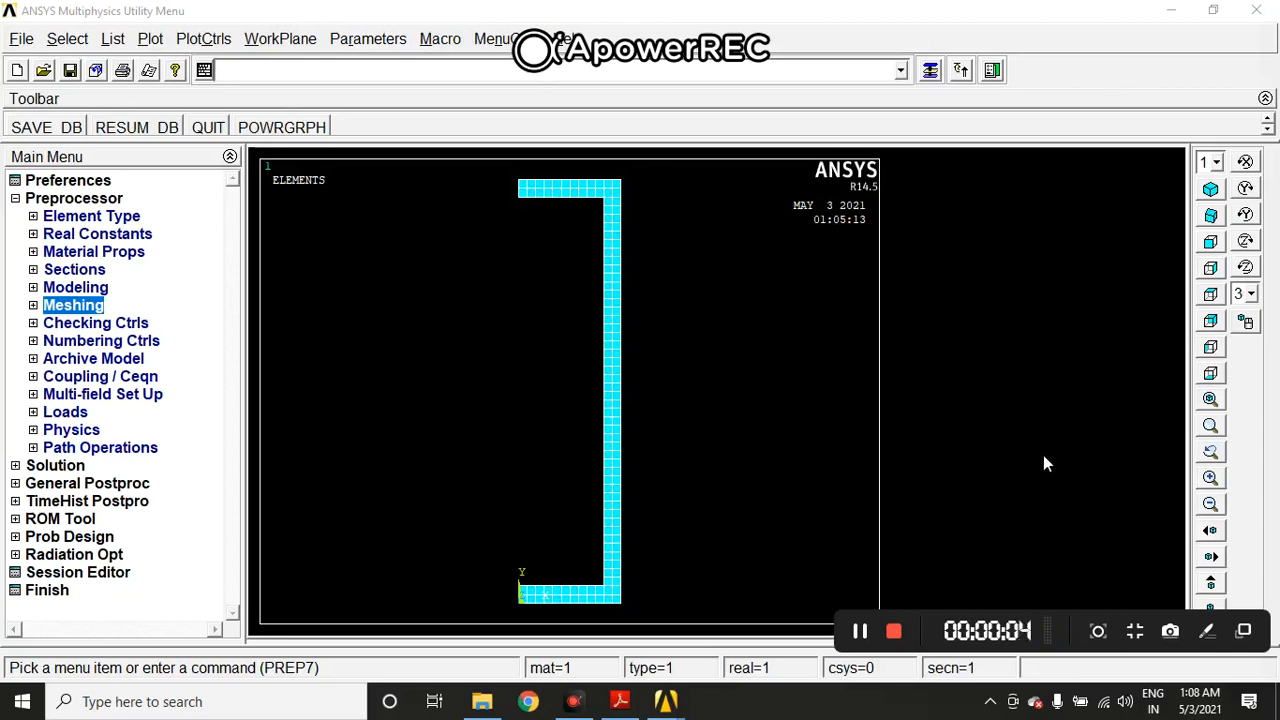
Apply symmetry displacement boundary conditions to the short vertical end lines of the upper and lower flanges
left_click(66, 412)
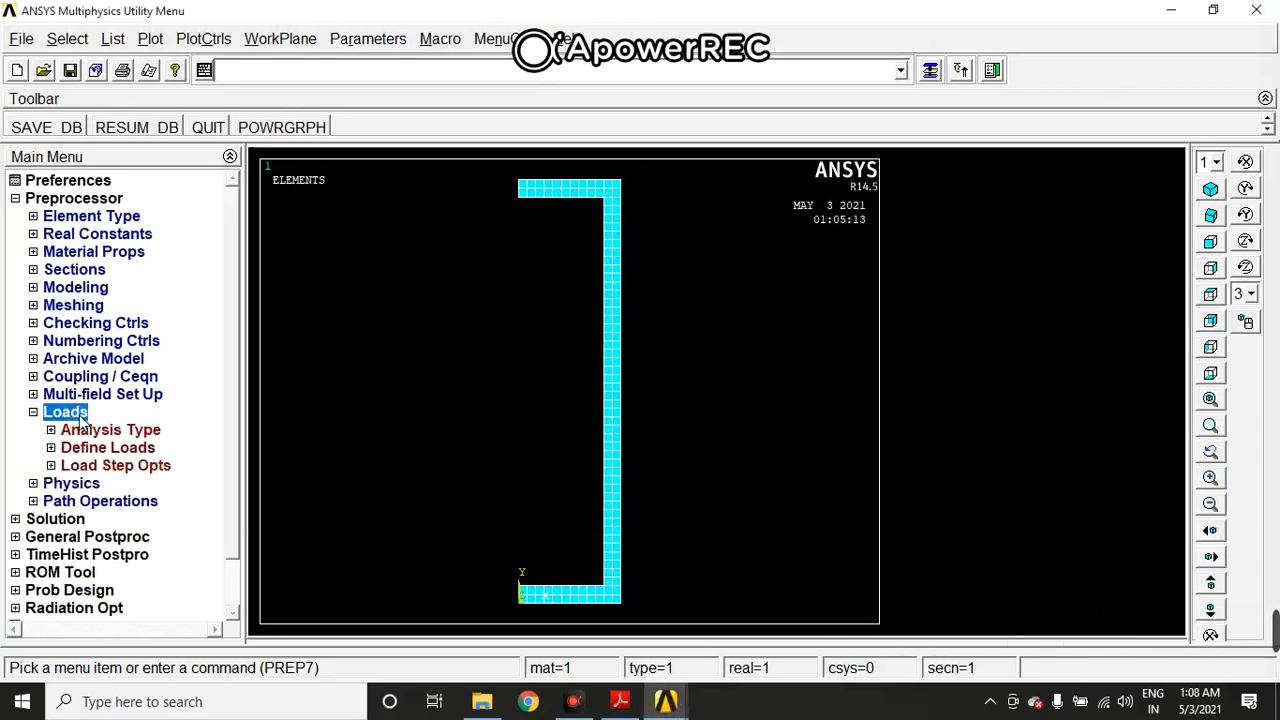
left_click(114, 447)
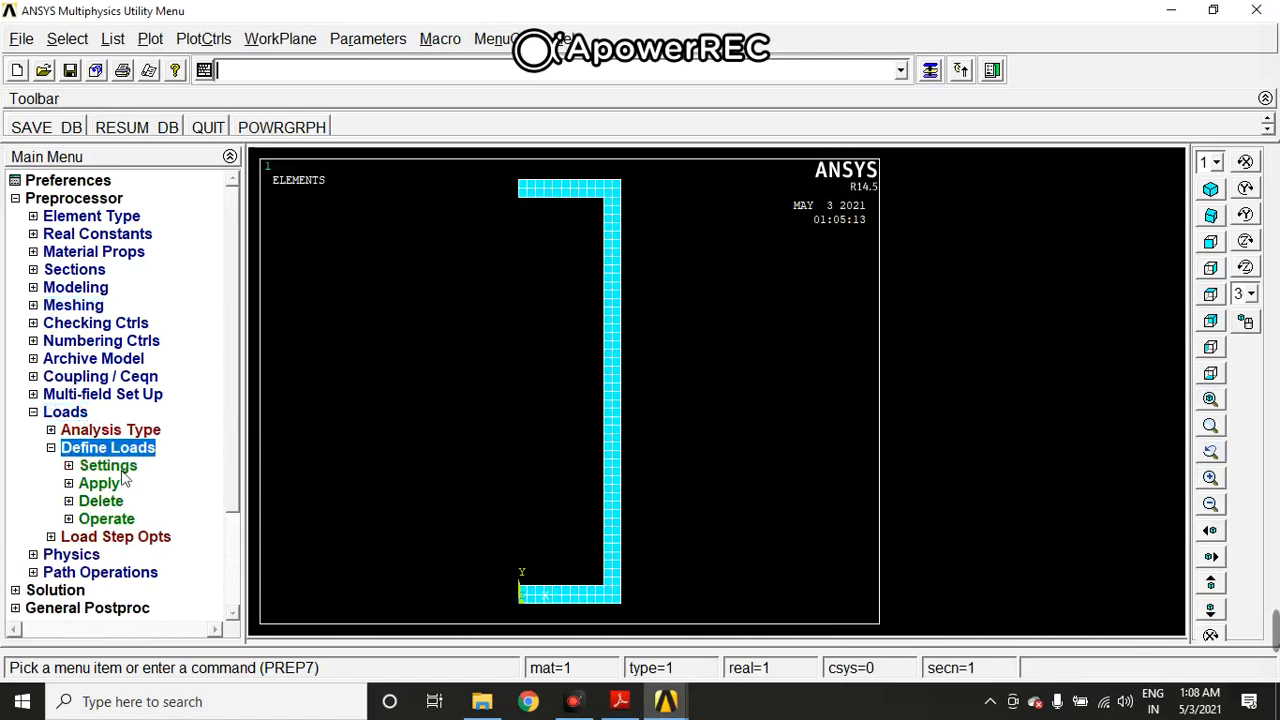
left_click(112, 484)
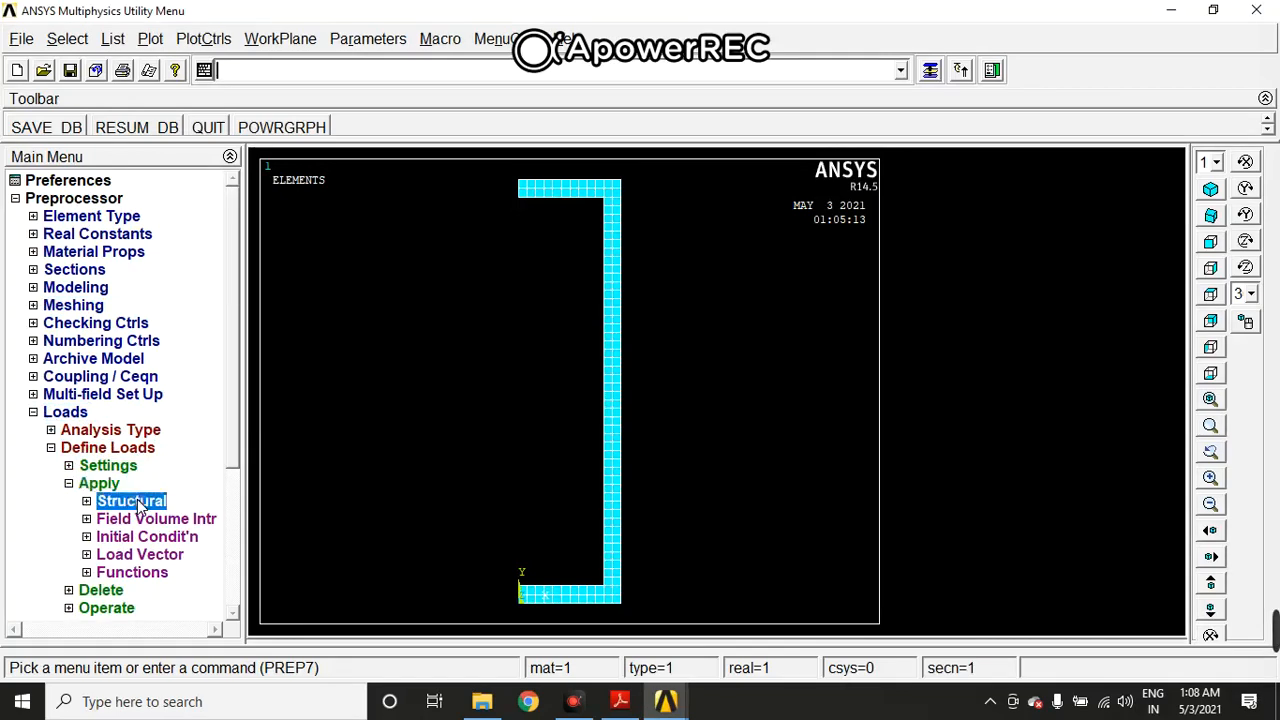
left_click(138, 501)
left_click(145, 520)
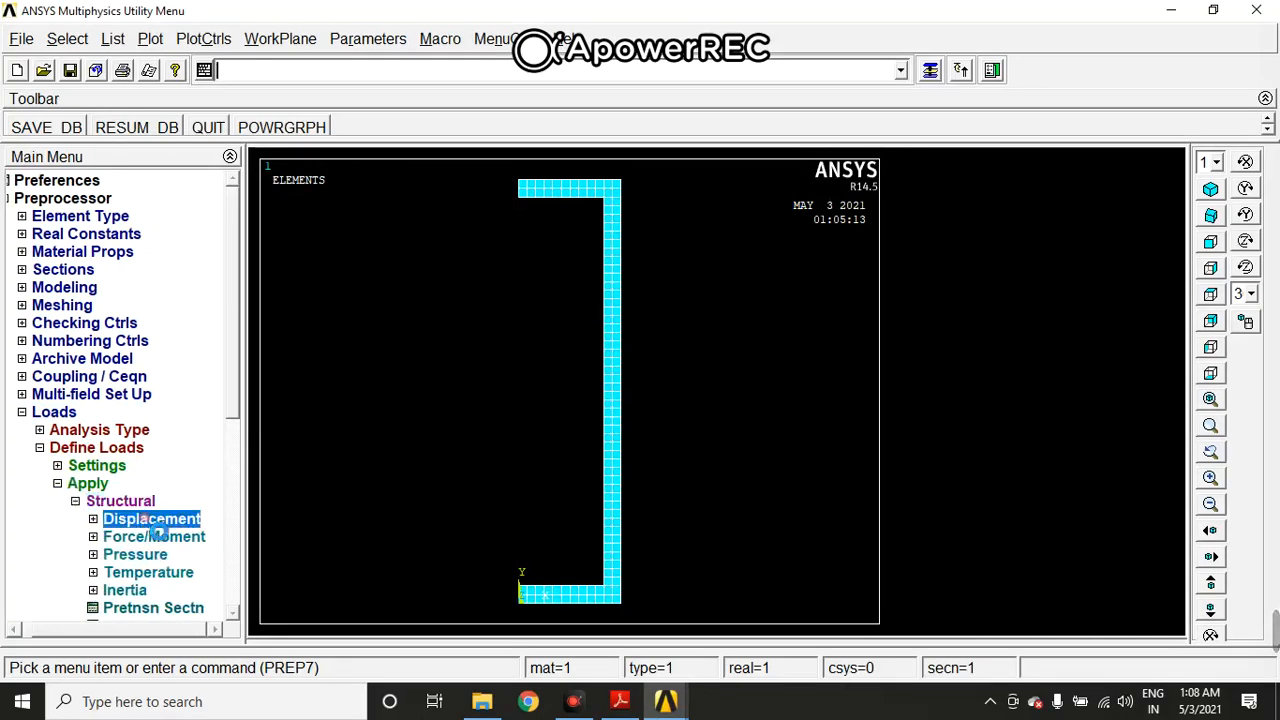
left_click_drag(240, 354, 242, 422)
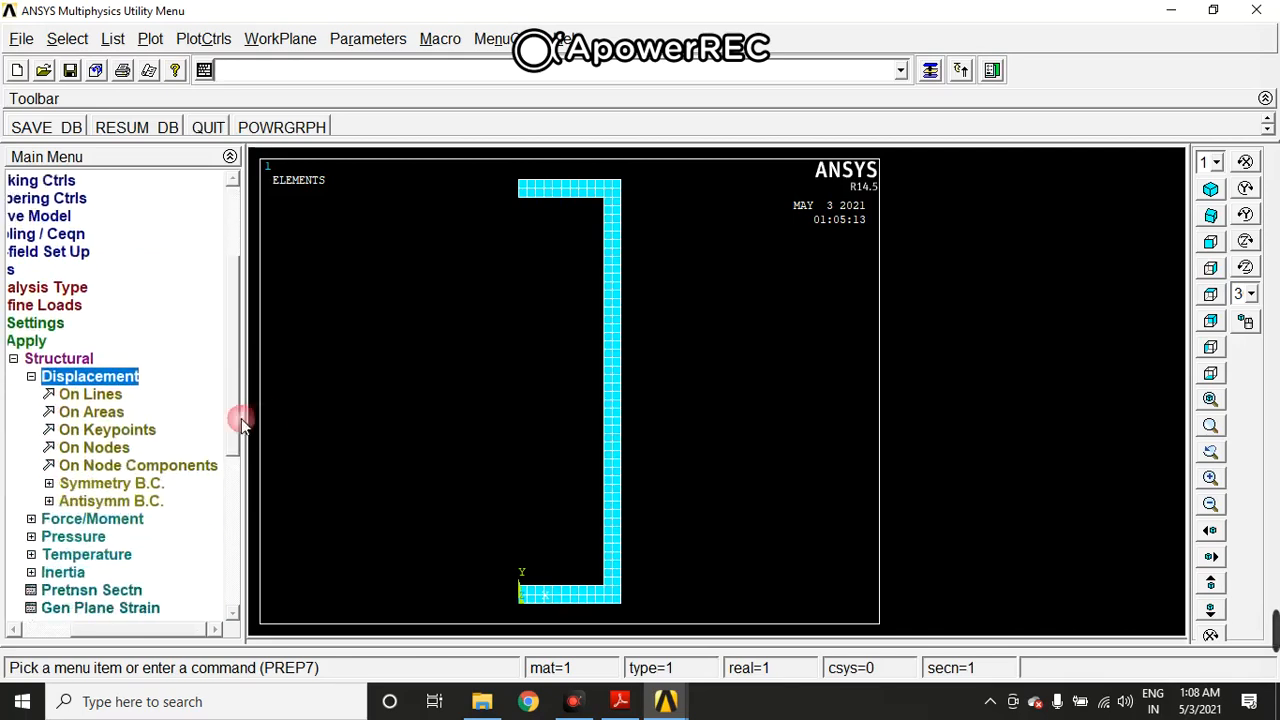
left_click(151, 486)
left_click(134, 503)
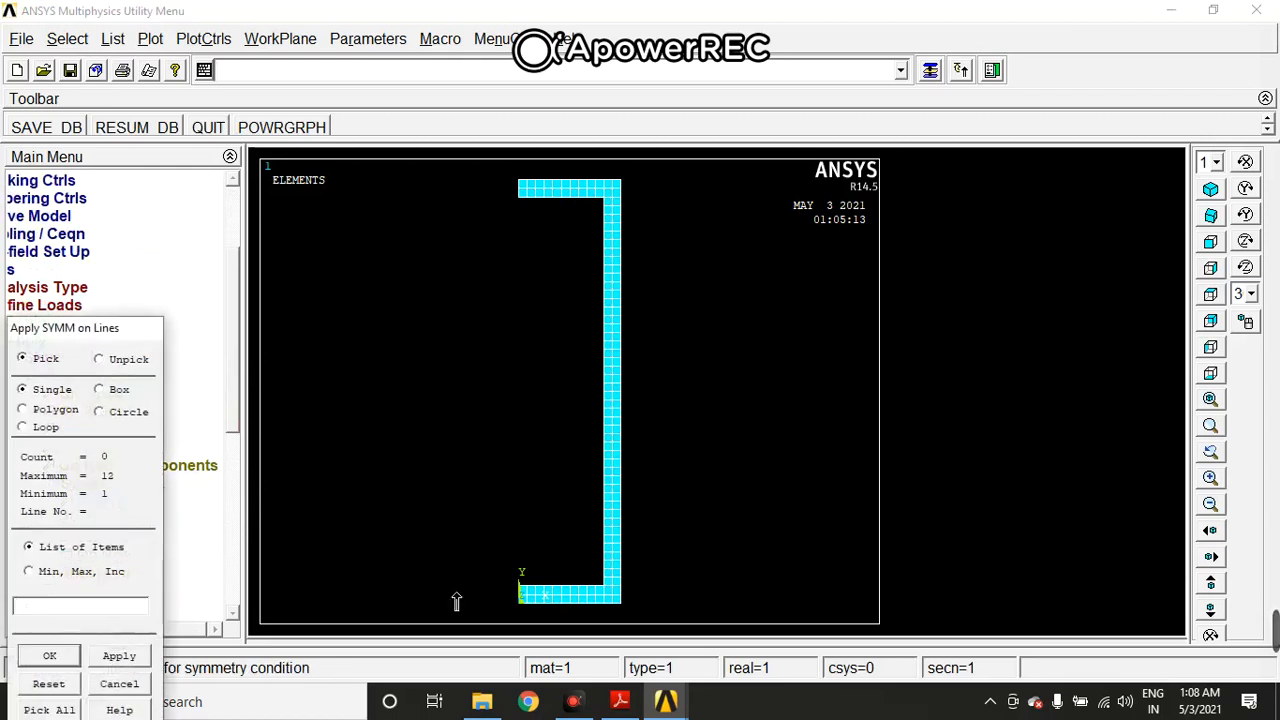
left_click(520, 592)
left_click(527, 190)
left_click(128, 657)
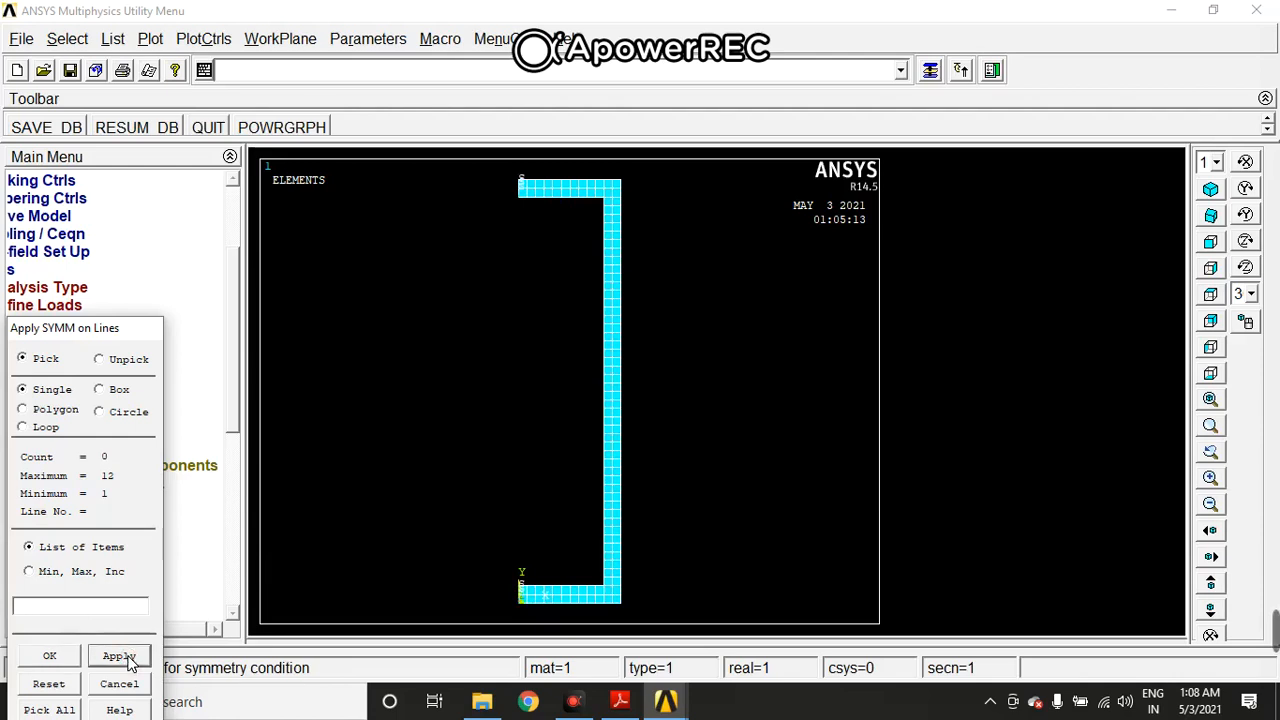
left_click(50, 656)
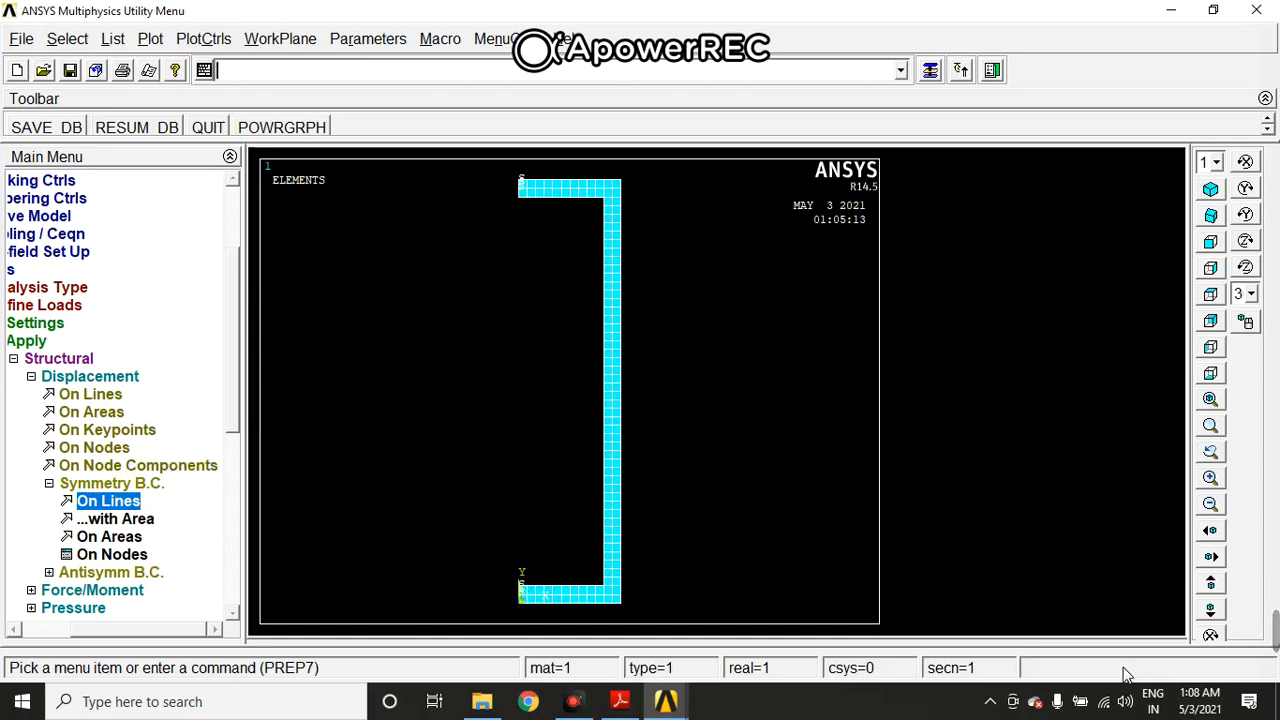
Constrain UY to a constant displacement of 0 on the node at mid-height of the web's outer edge
mouse_move(1003, 670)
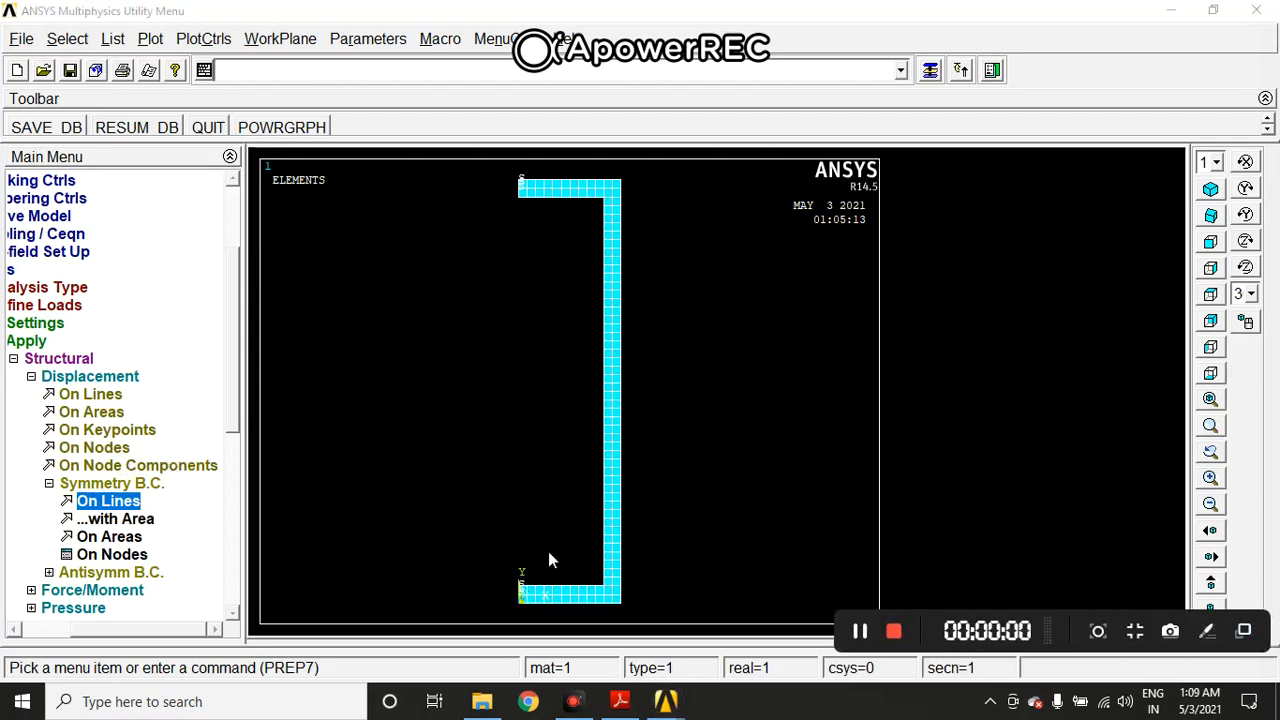
left_click(116, 448)
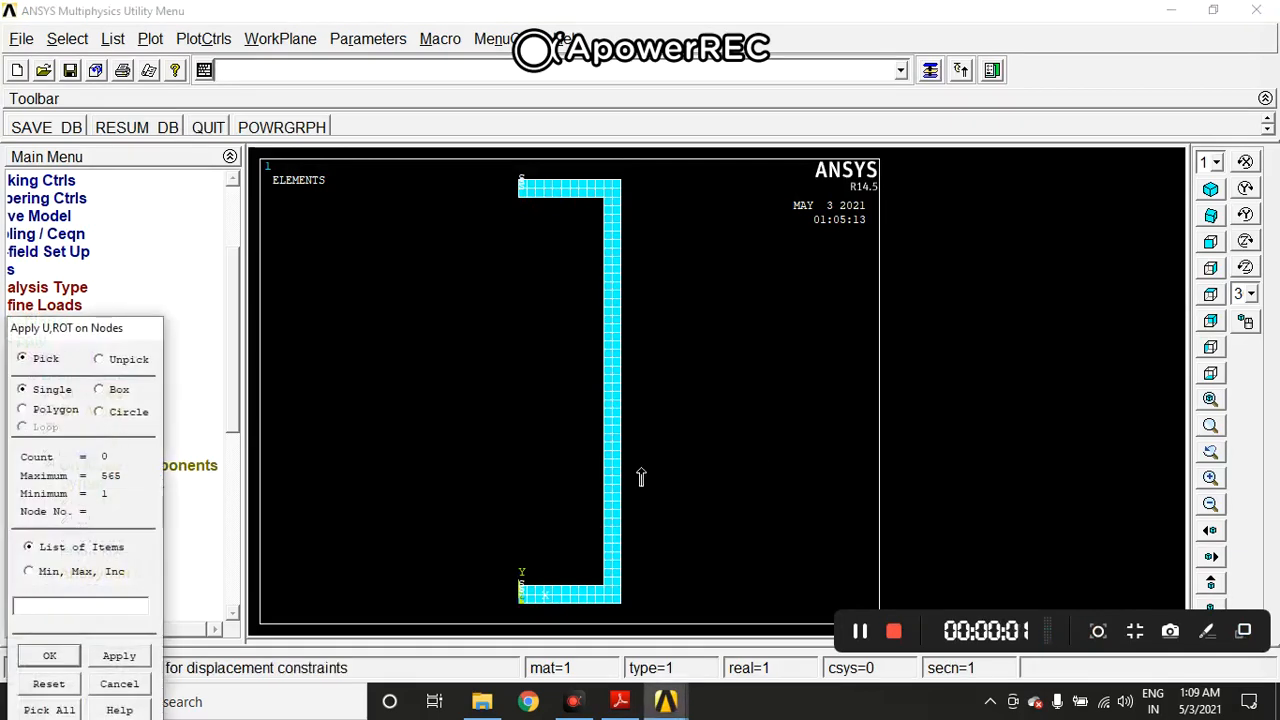
left_click(634, 394)
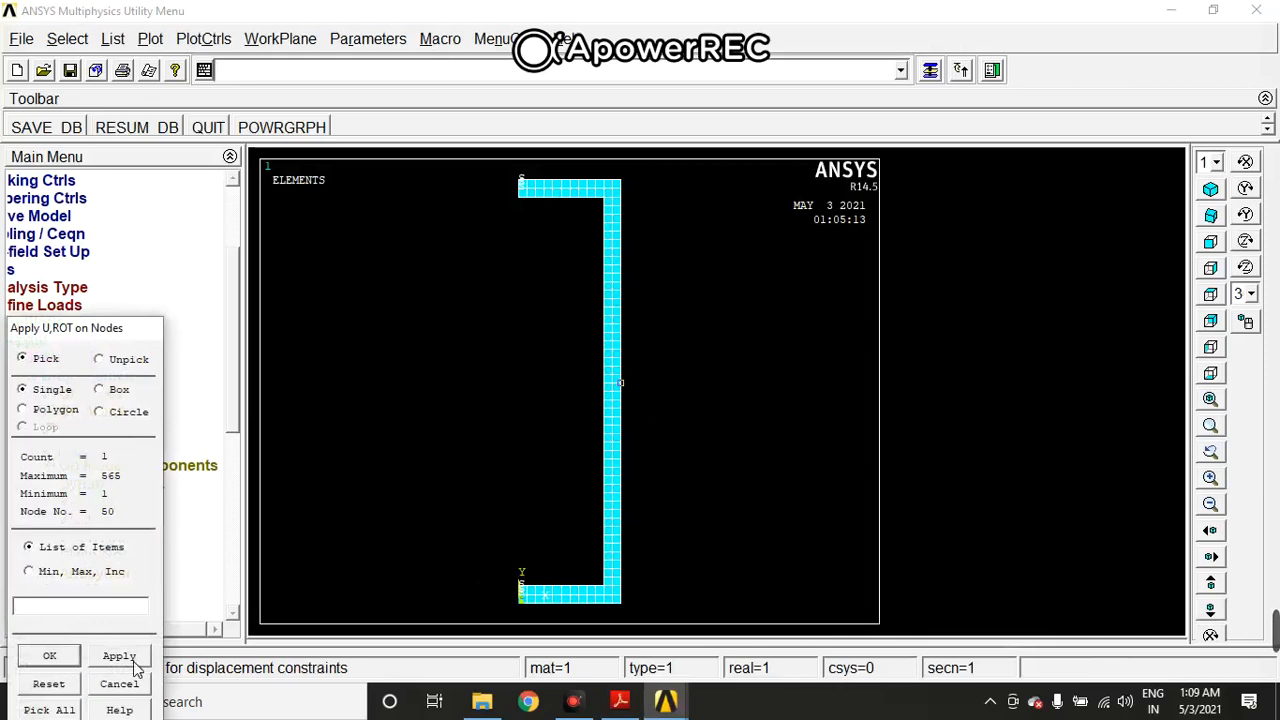
left_click(119, 658)
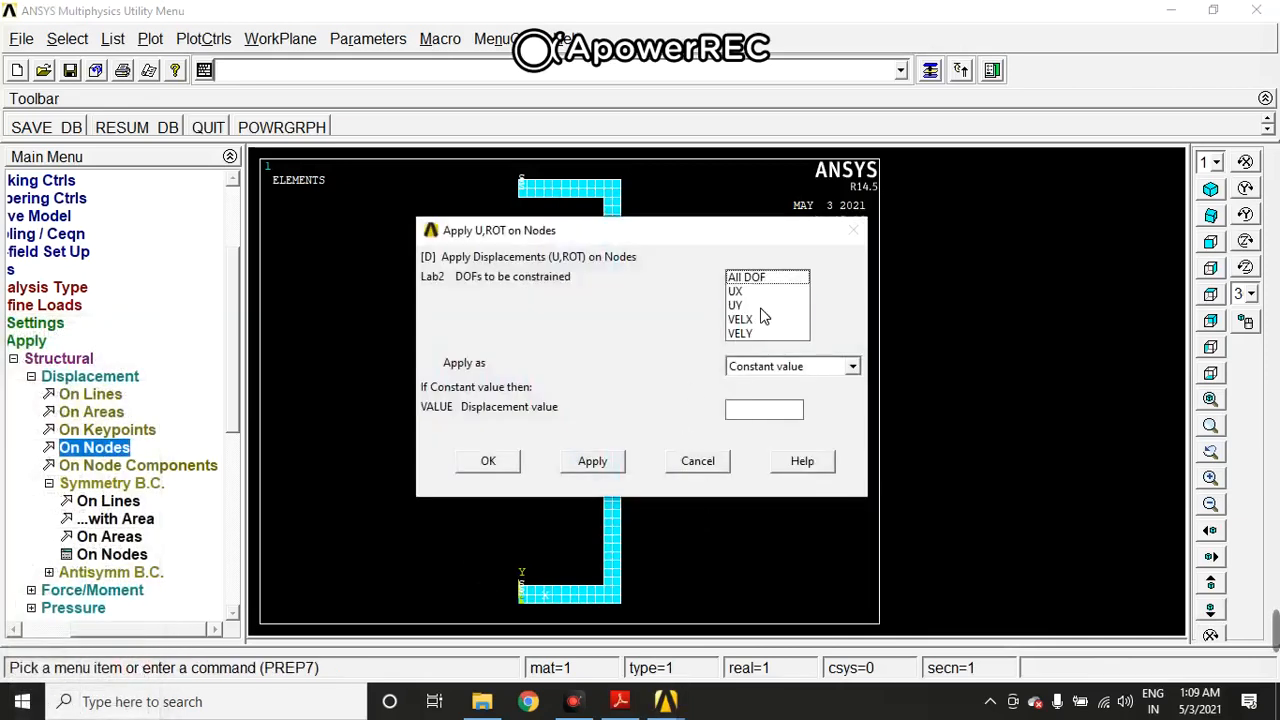
left_click(762, 305)
left_click(771, 410)
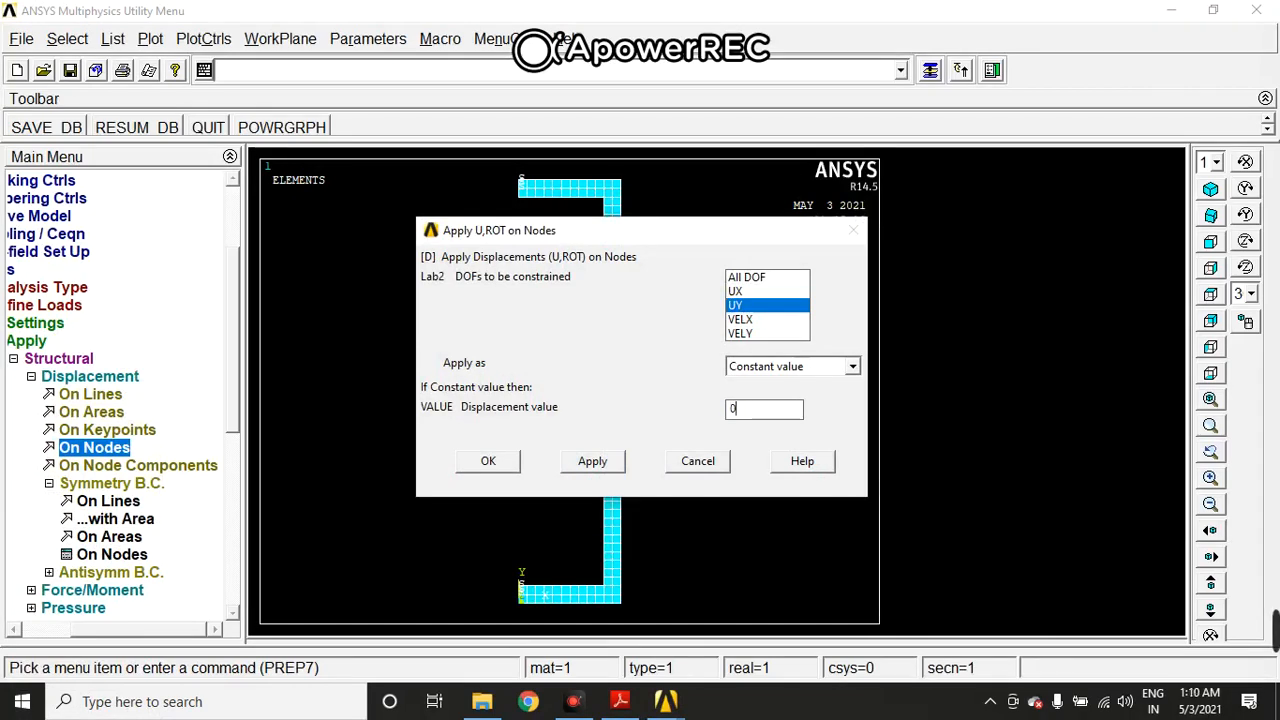
left_click(504, 462)
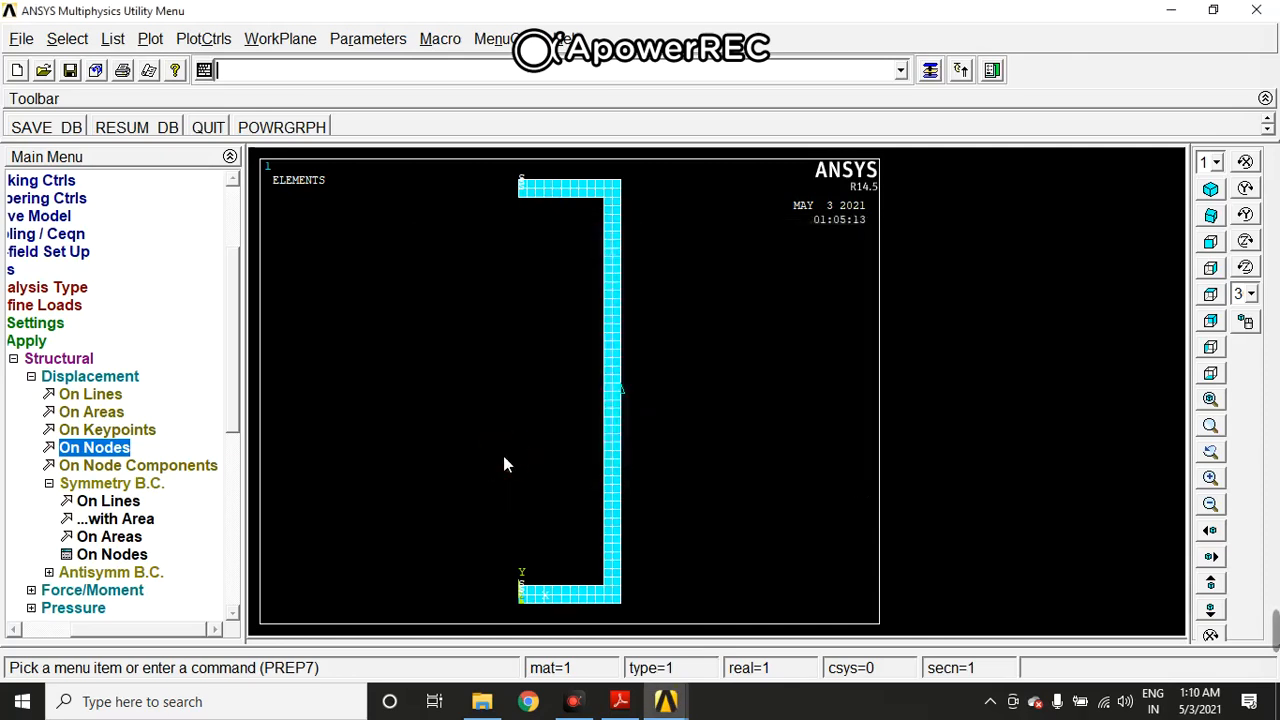
Apply a constant pressure of 10000 to the three inner lines of the channel: both flanges' inner edges and the web's inner edge
left_click(97, 610)
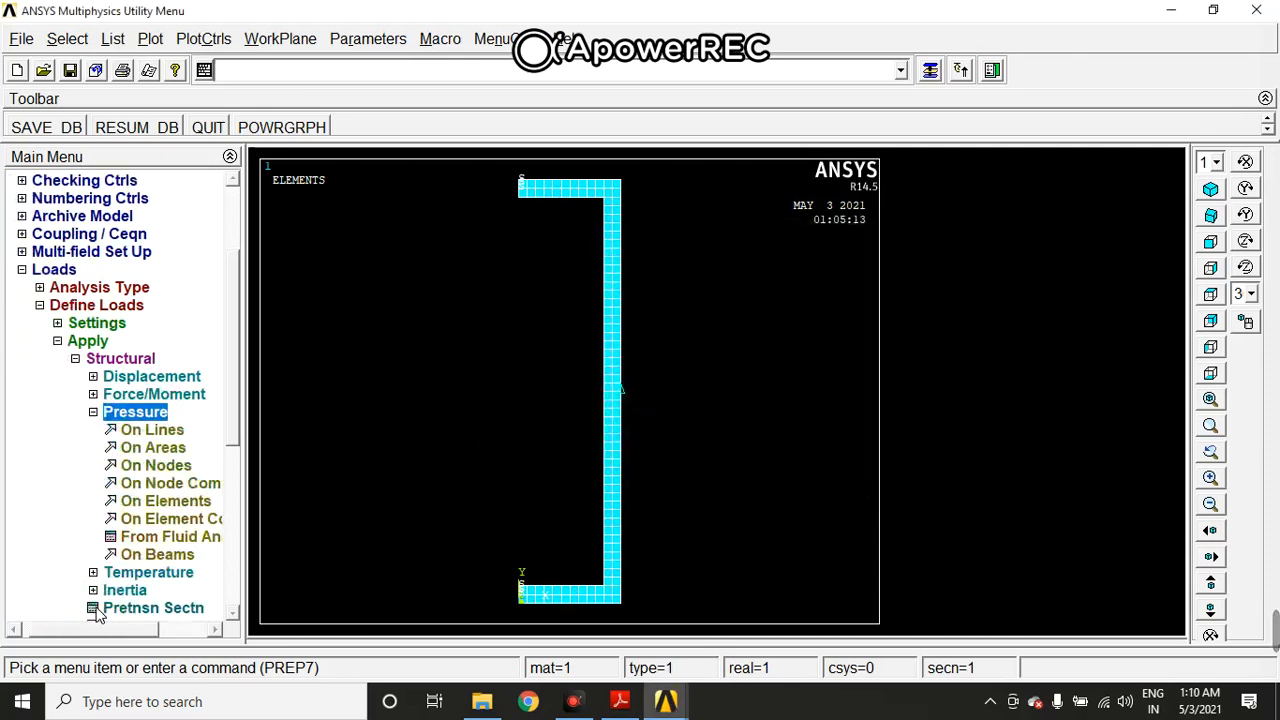
left_click(178, 432)
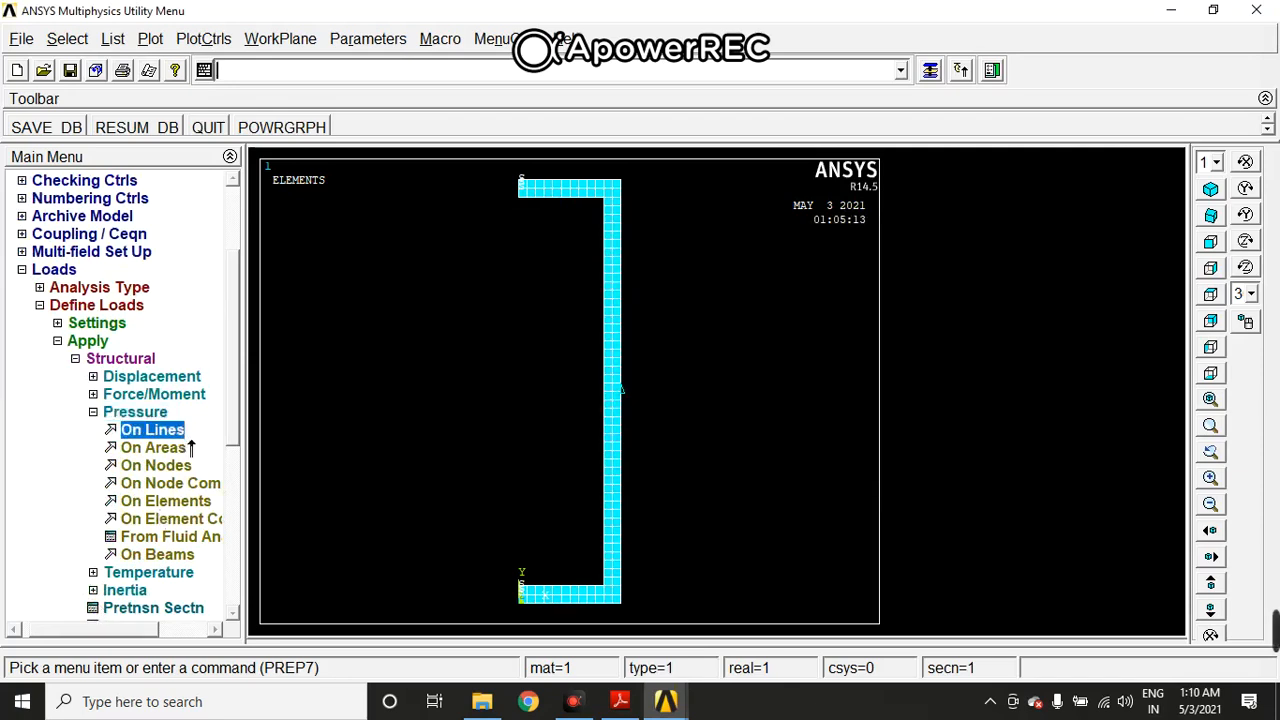
left_click(579, 594)
left_click(614, 512)
left_click(591, 197)
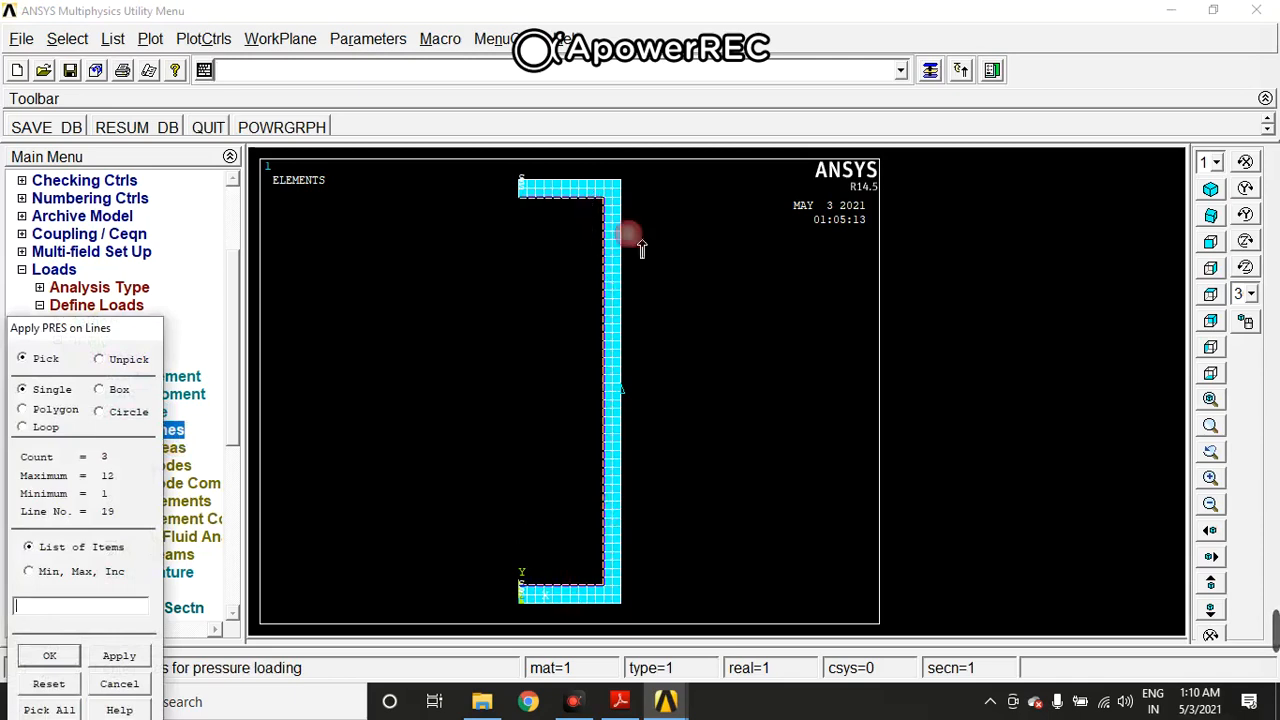
left_click(119, 656)
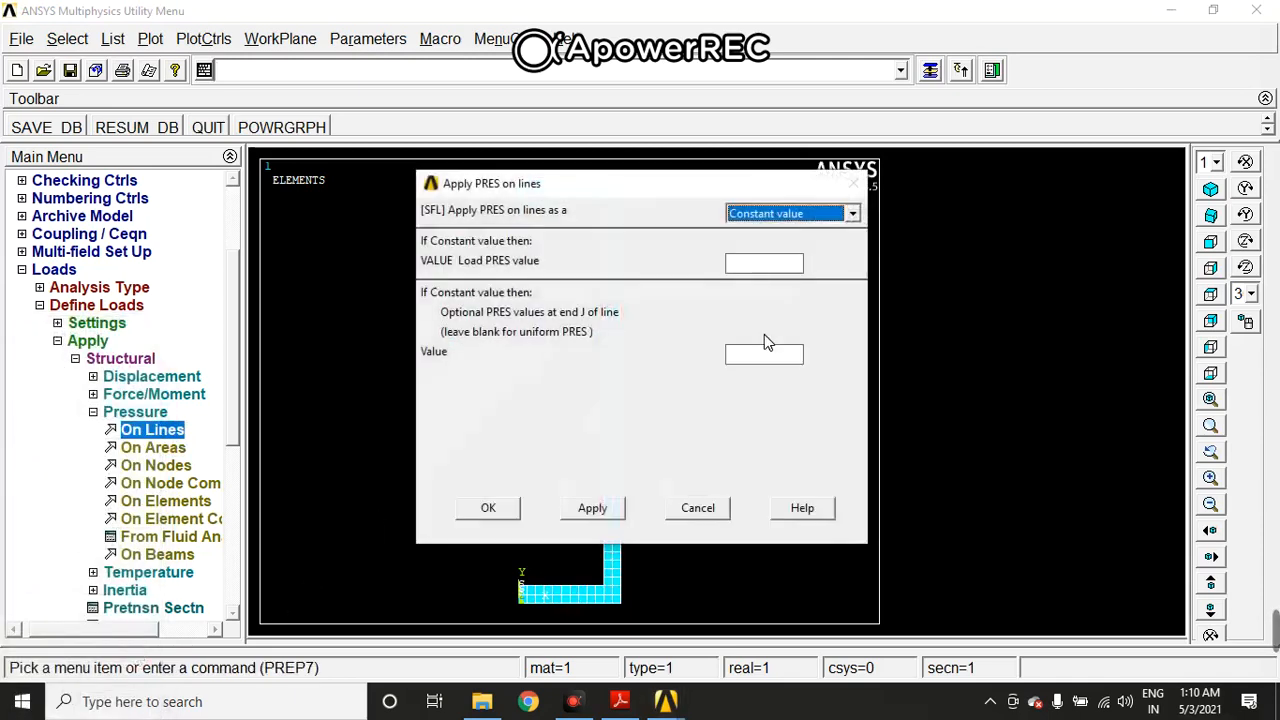
left_click(765, 264)
type("10000")
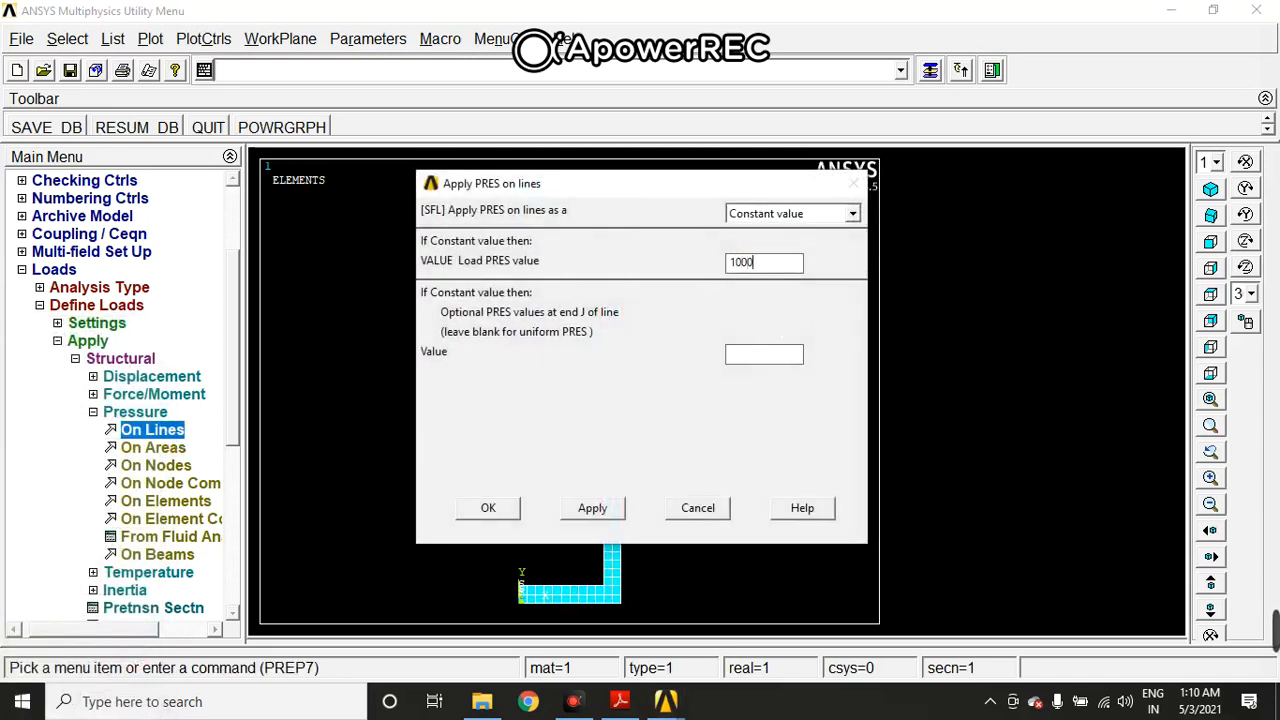
left_click(490, 508)
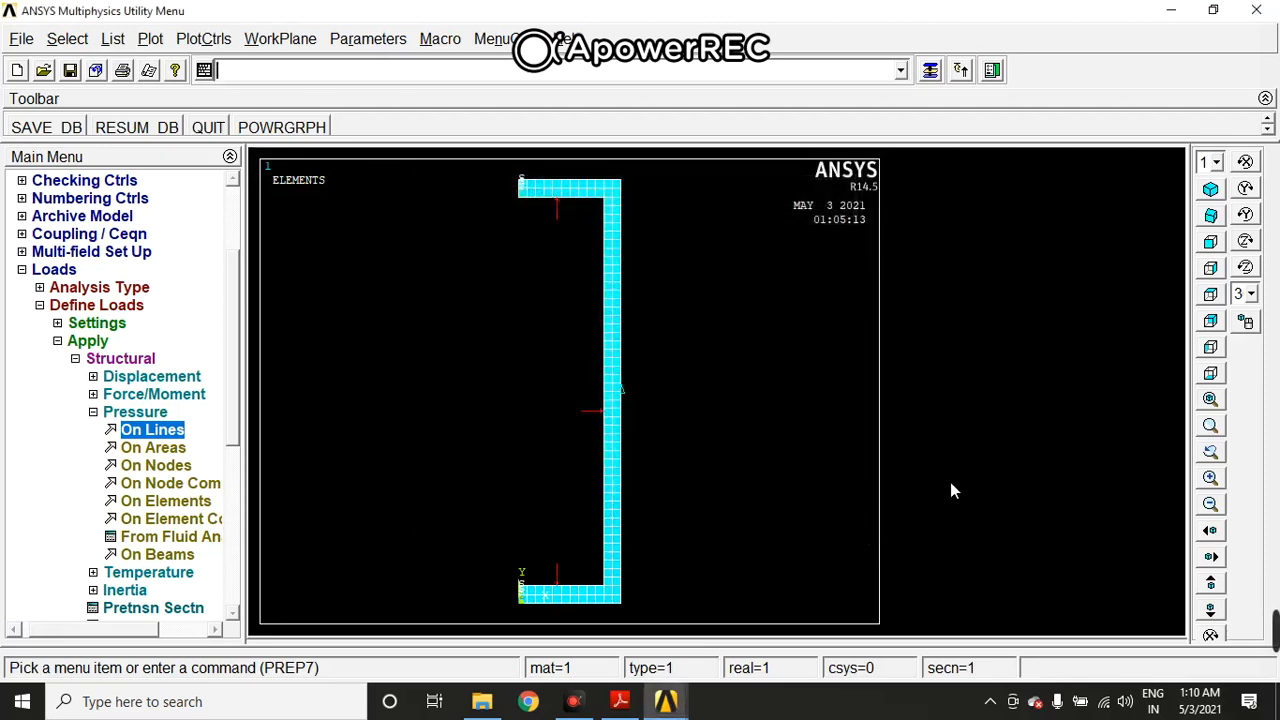
Export a hard copy of the loaded element plot as a reverse-video colour BMP image in portrait orientation
left_click(212, 38)
mouse_move(250, 362)
left_click(408, 377)
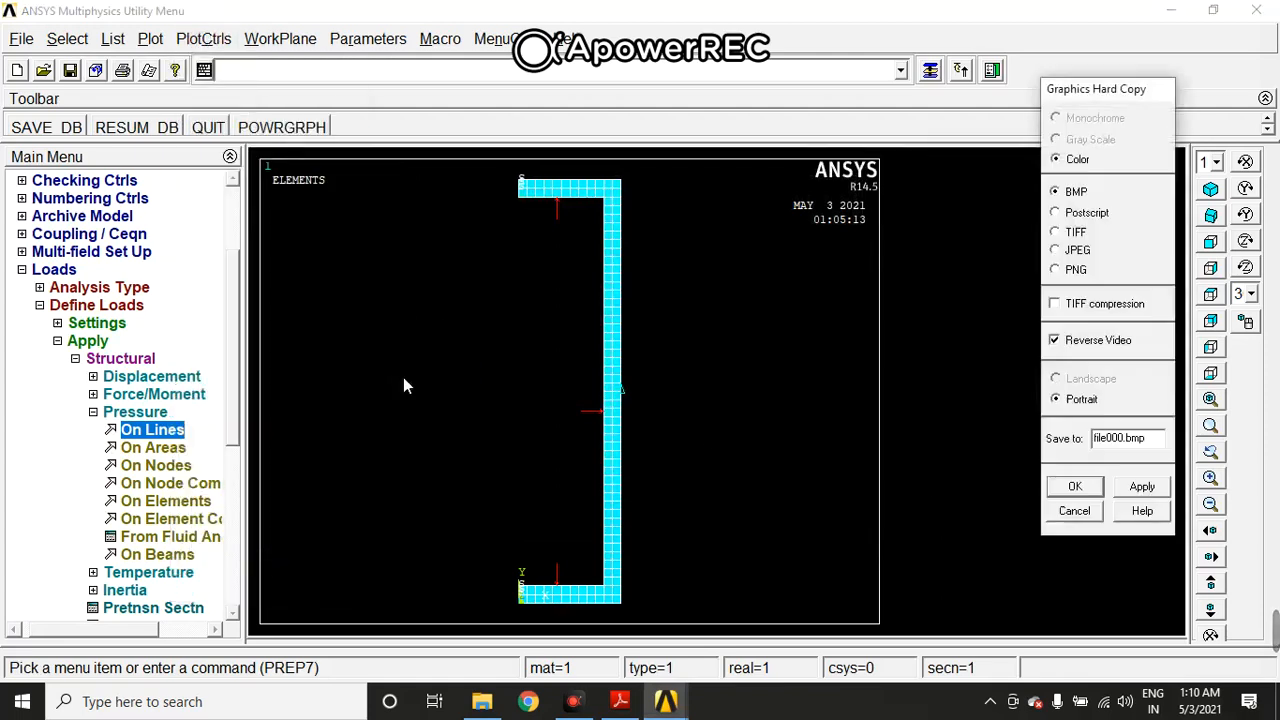
left_click(1150, 482)
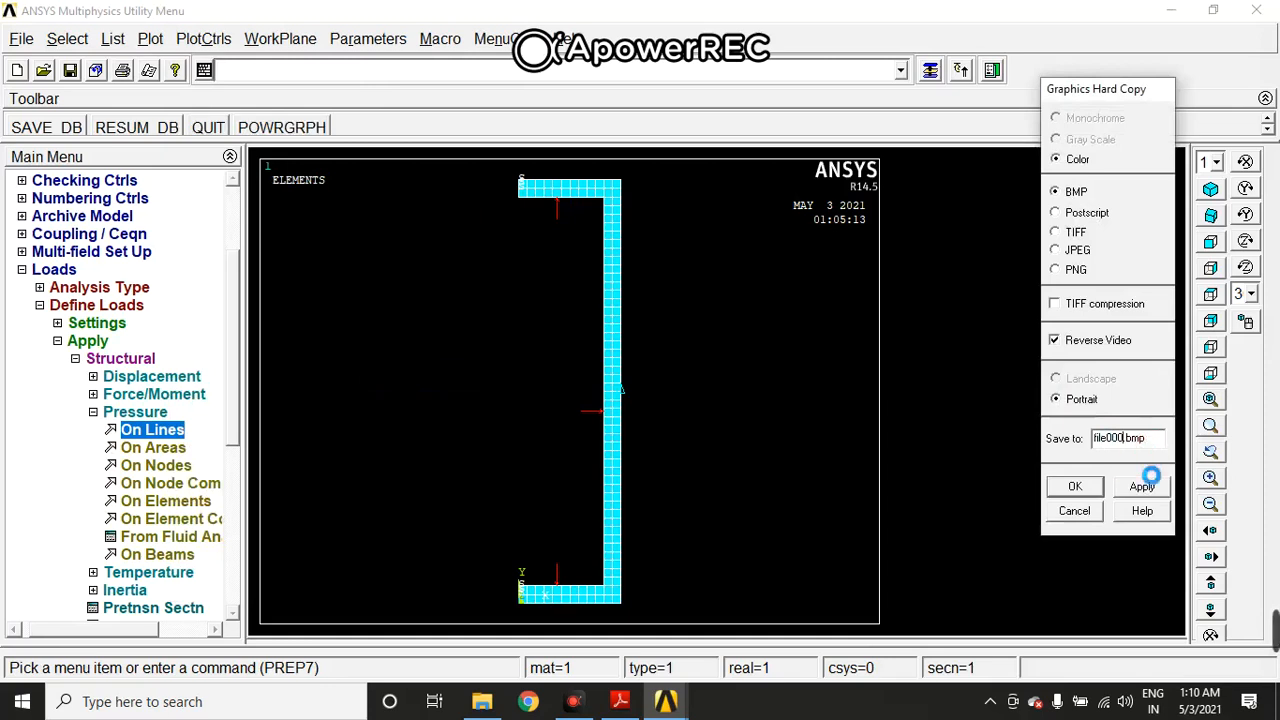
left_click(1091, 484)
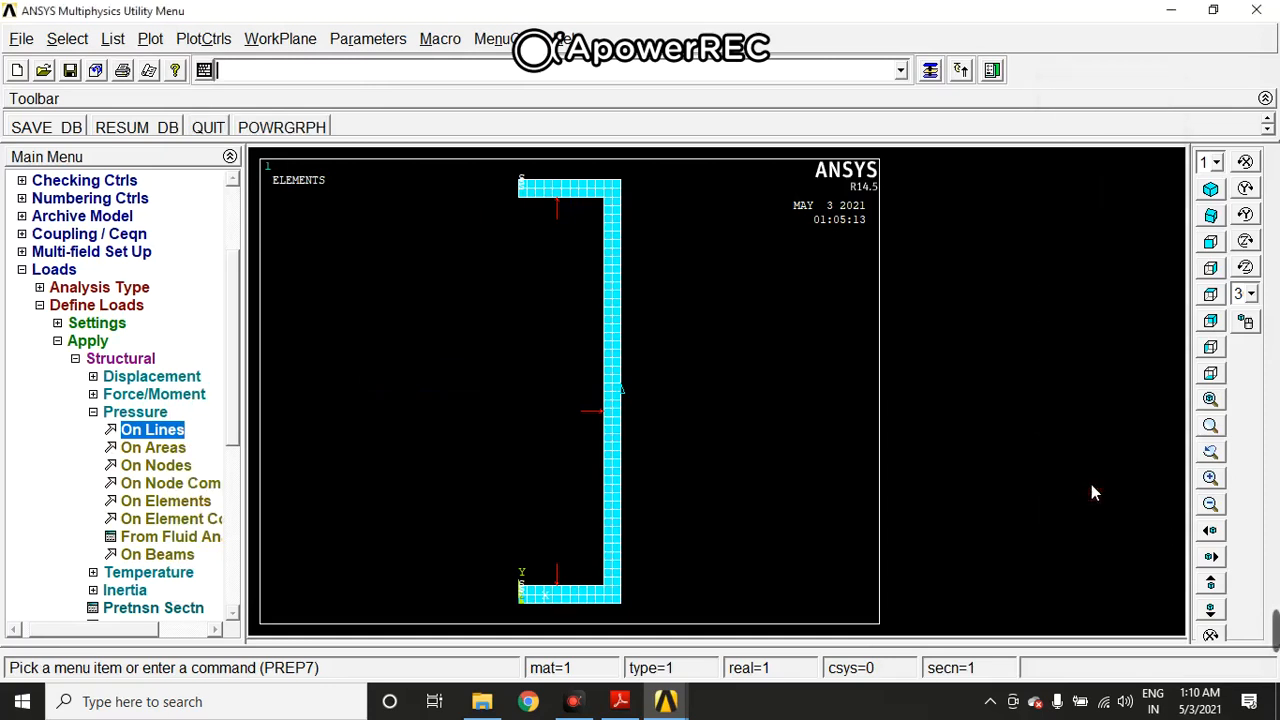
Solve the current load step and close the completion note and solution status listing
left_click(21, 269)
left_click(15, 198)
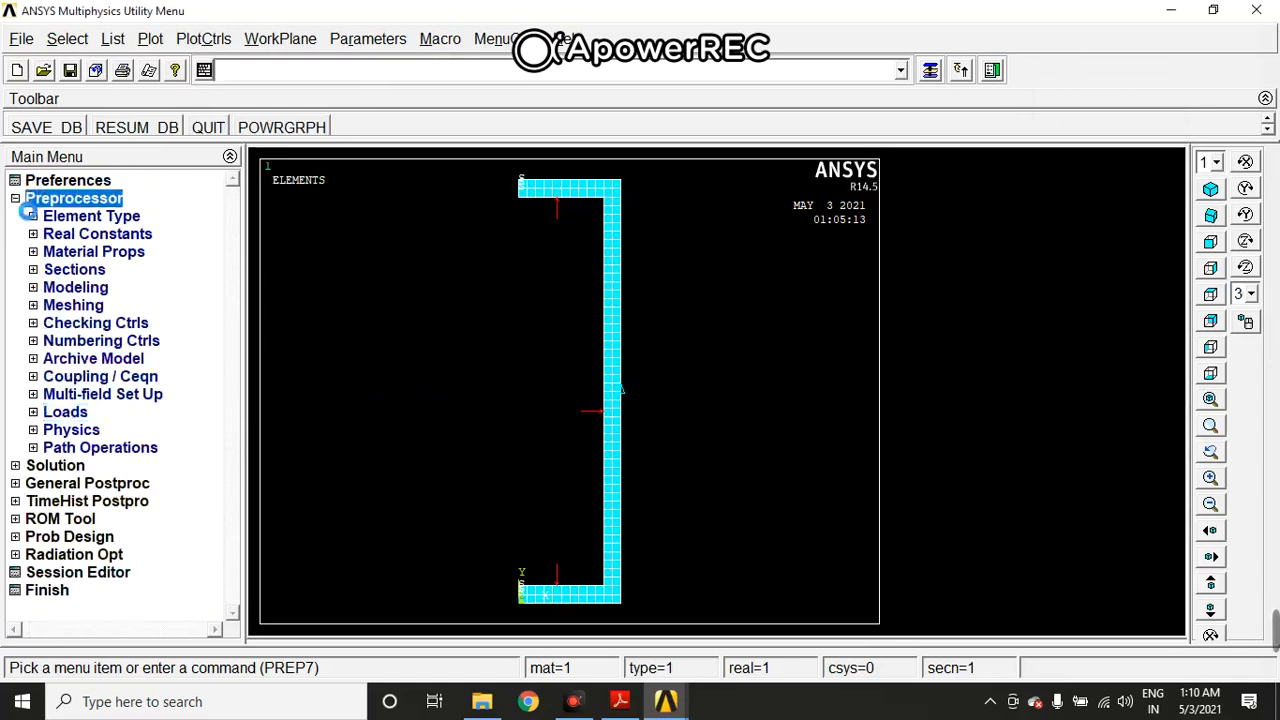
left_click(60, 218)
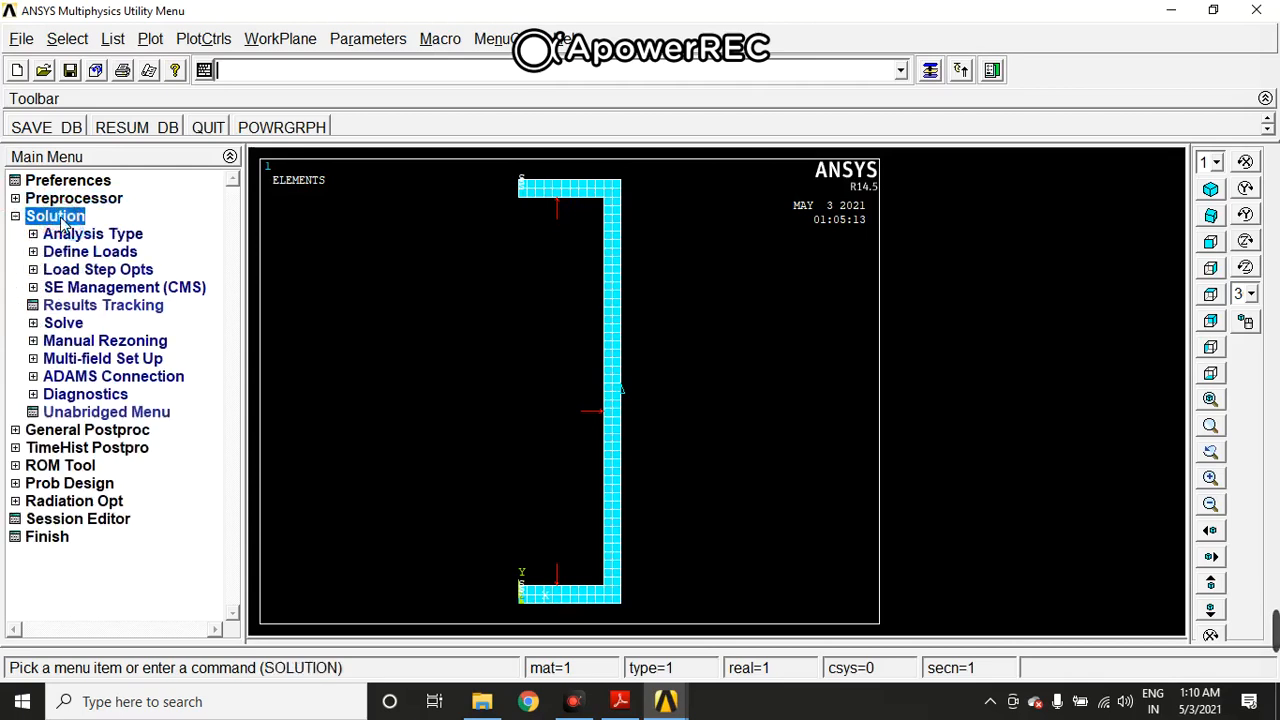
left_click(64, 323)
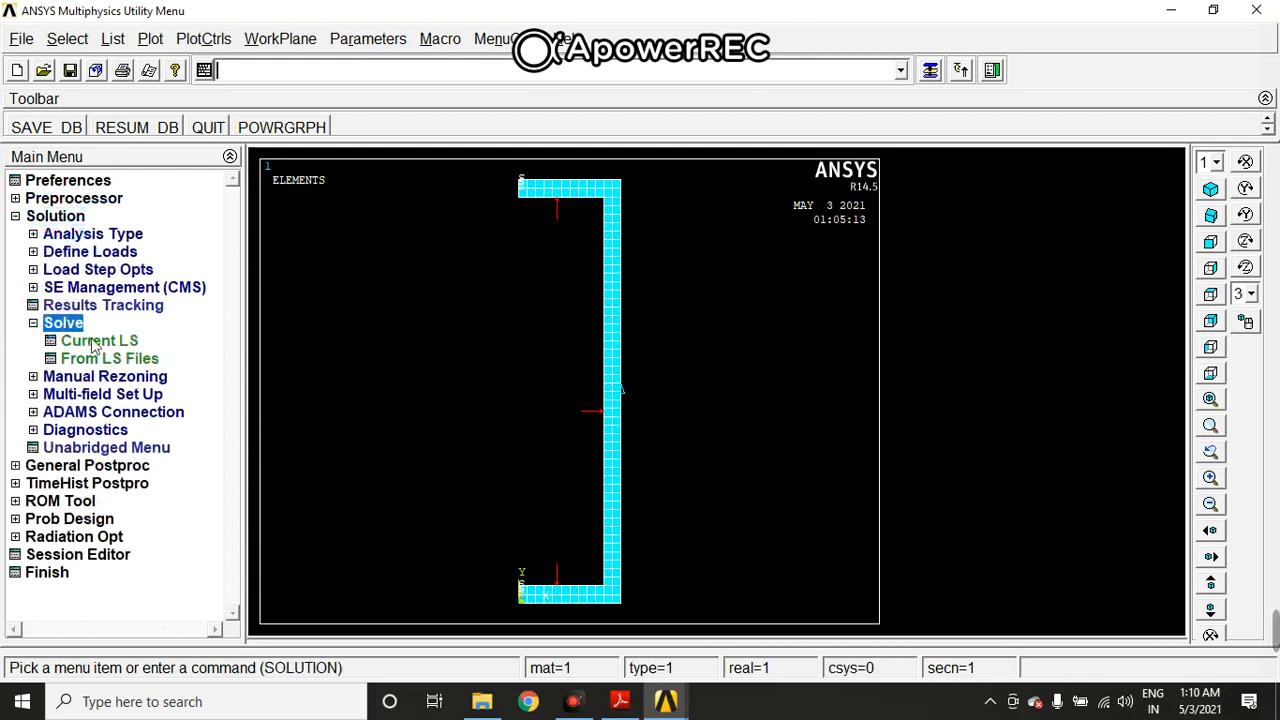
left_click(95, 342)
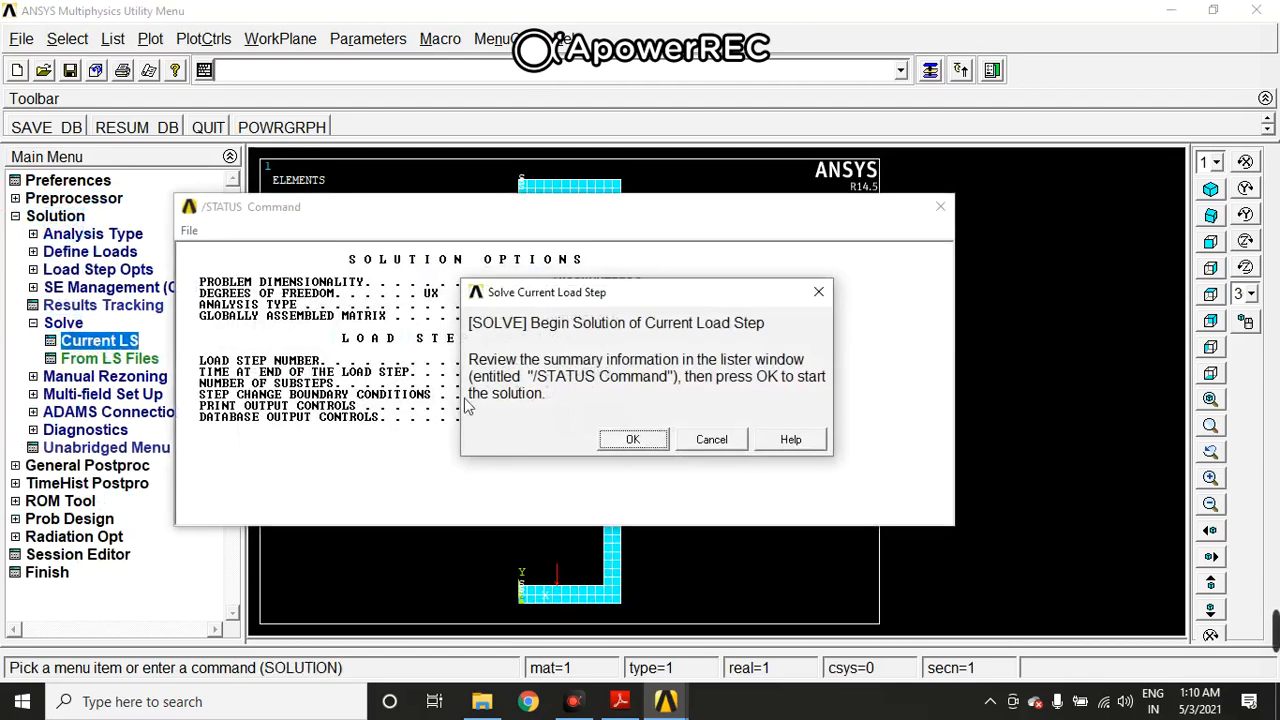
left_click(634, 443)
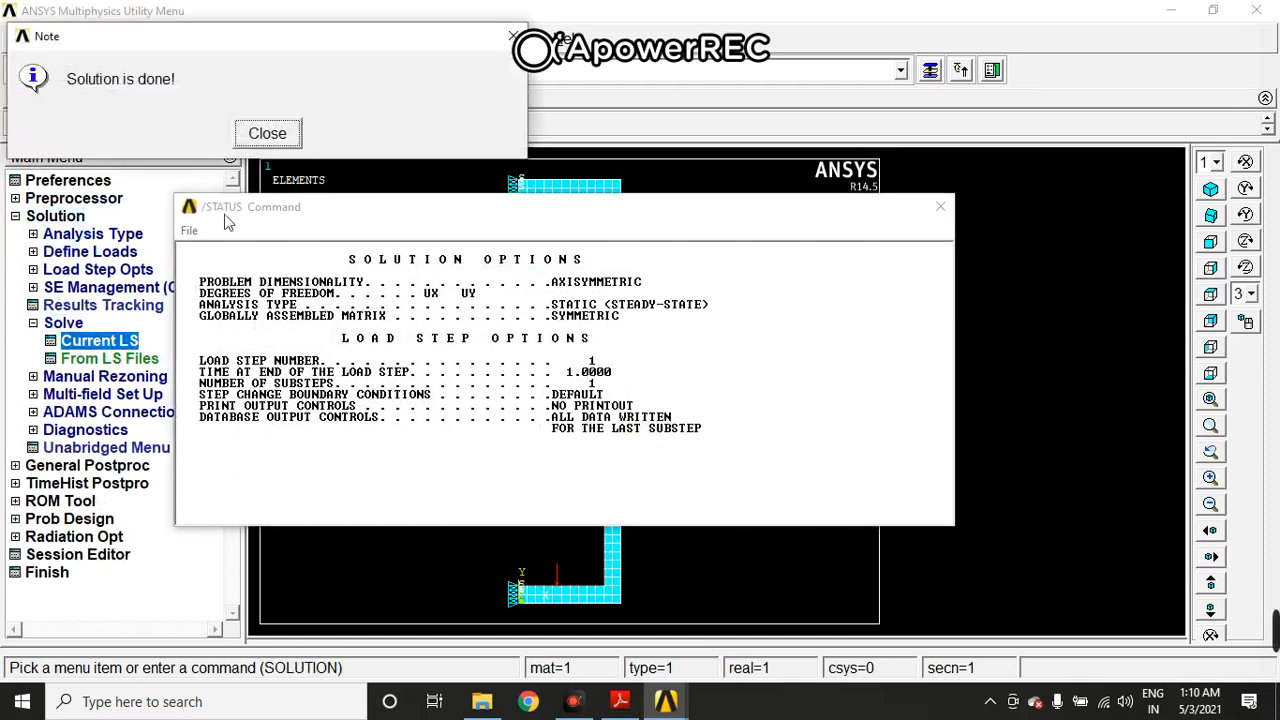
left_click(286, 138)
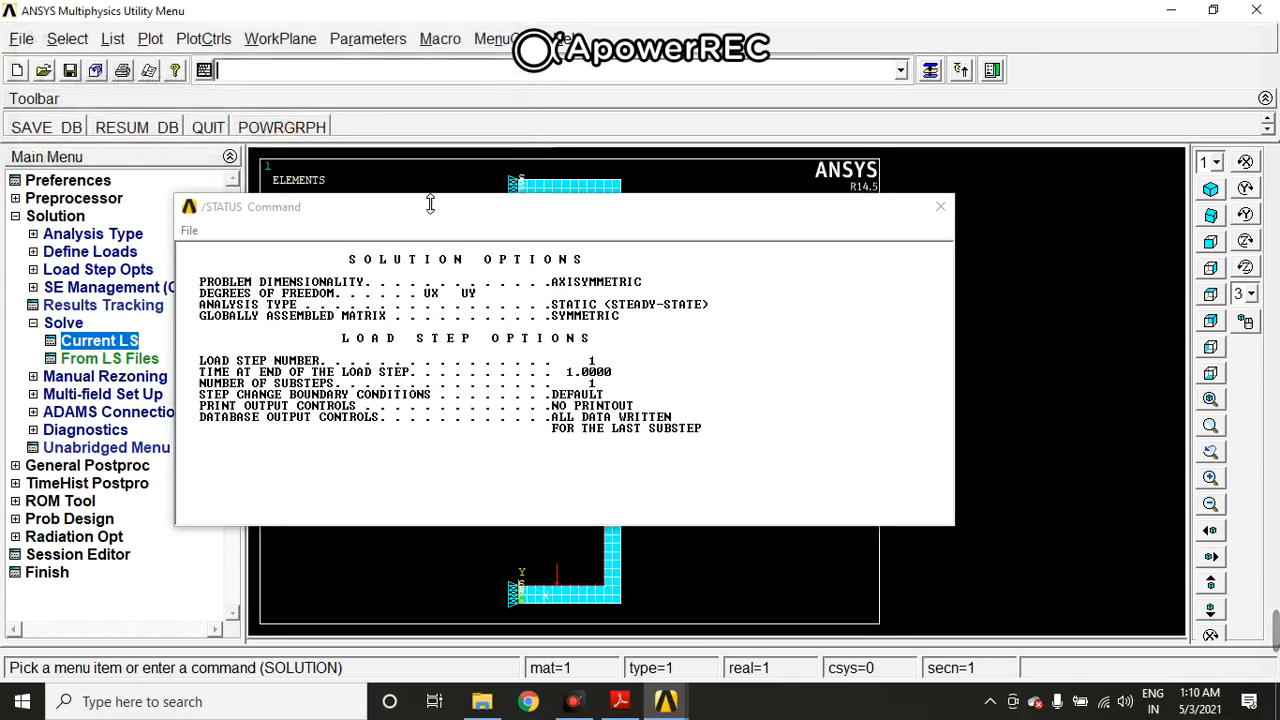
left_click(940, 206)
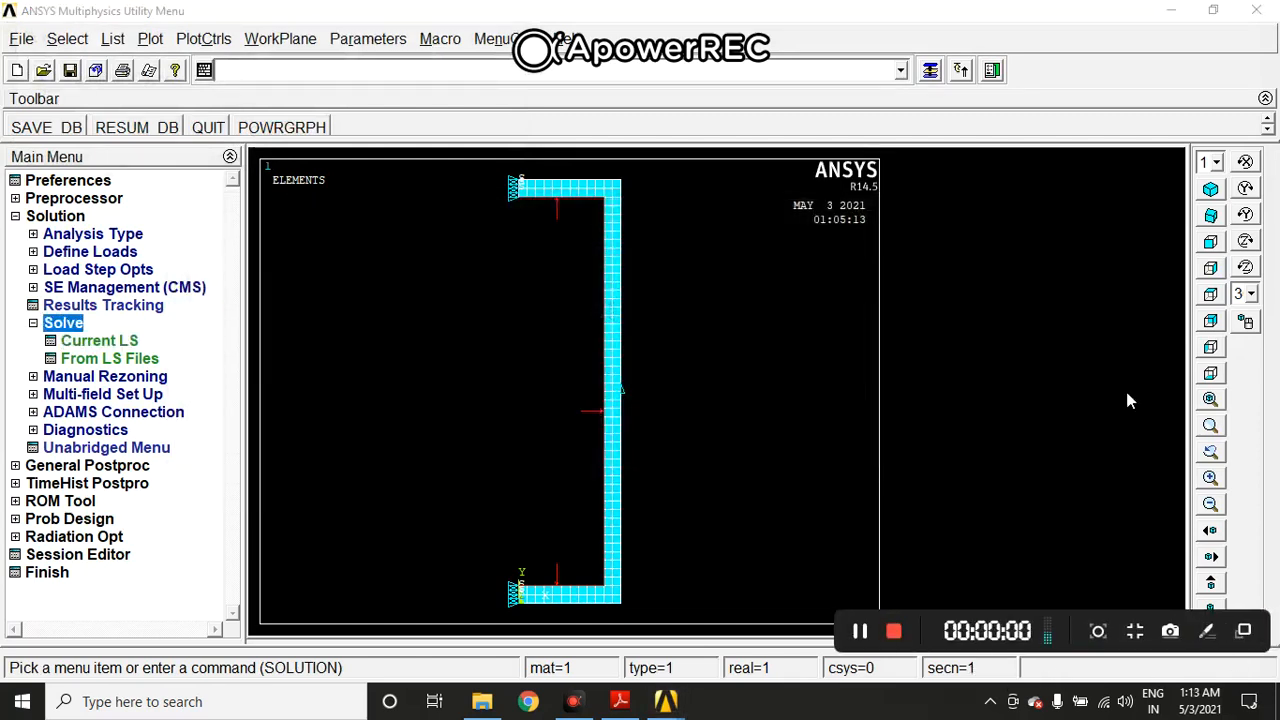
Plot the deformed shape of the channel together with its undeformed mesh from the general postprocessor
left_click(15, 216)
left_click(91, 236)
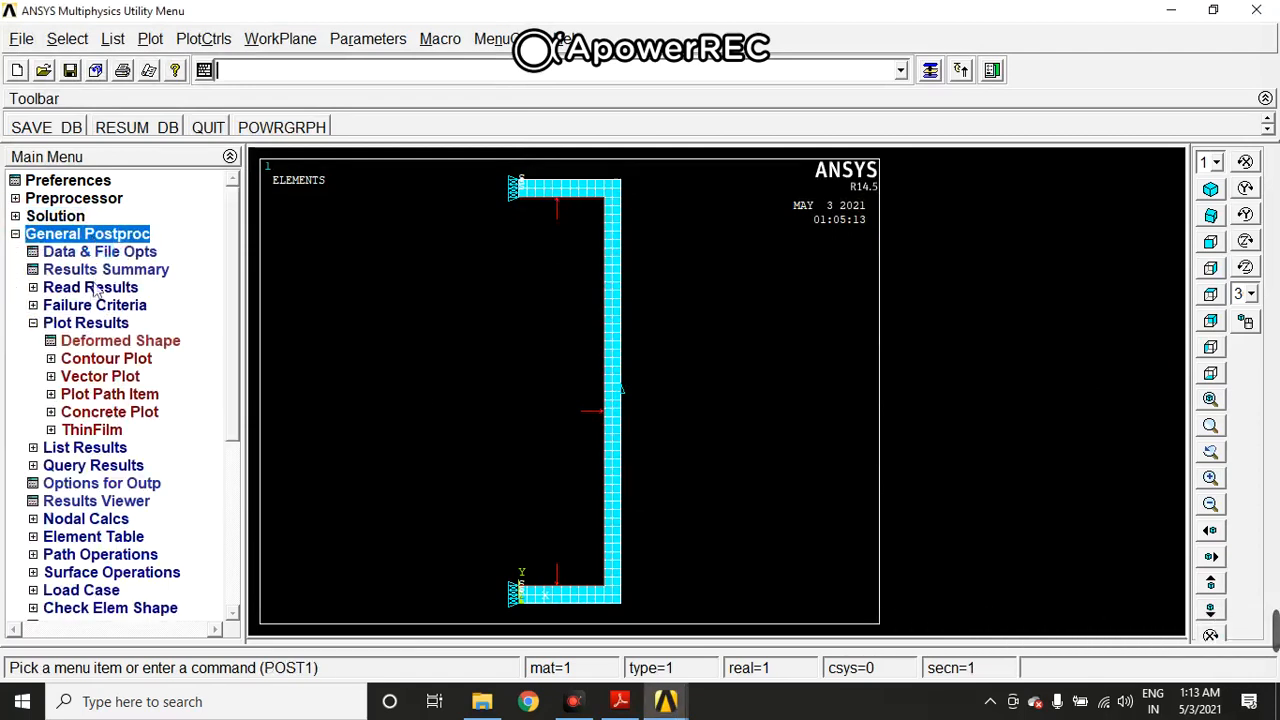
left_click(86, 323)
left_click(93, 330)
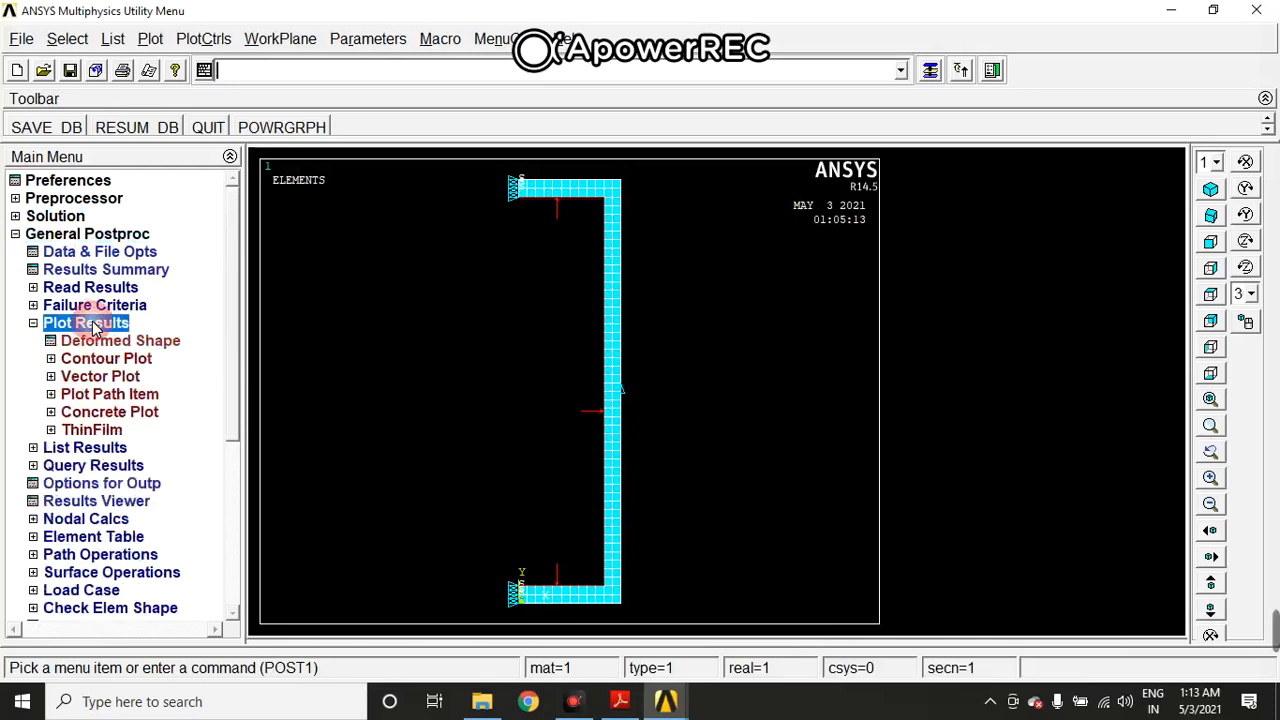
left_click(131, 345)
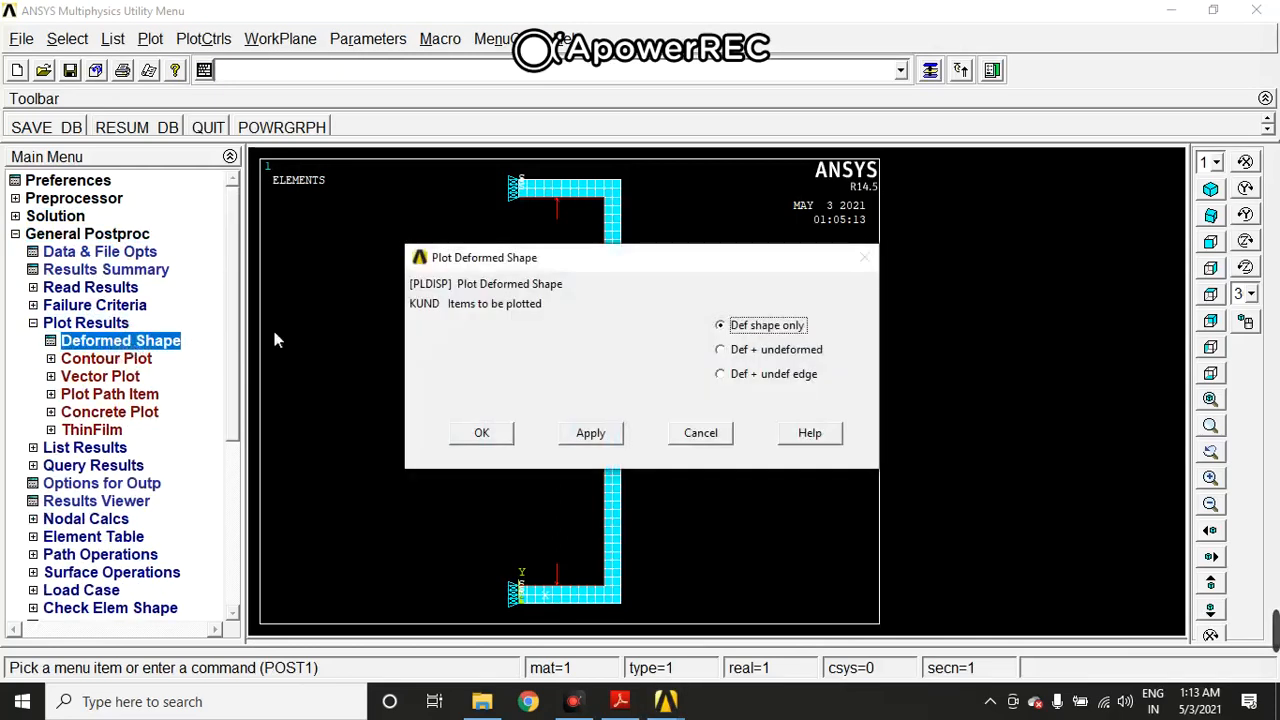
left_click(762, 353)
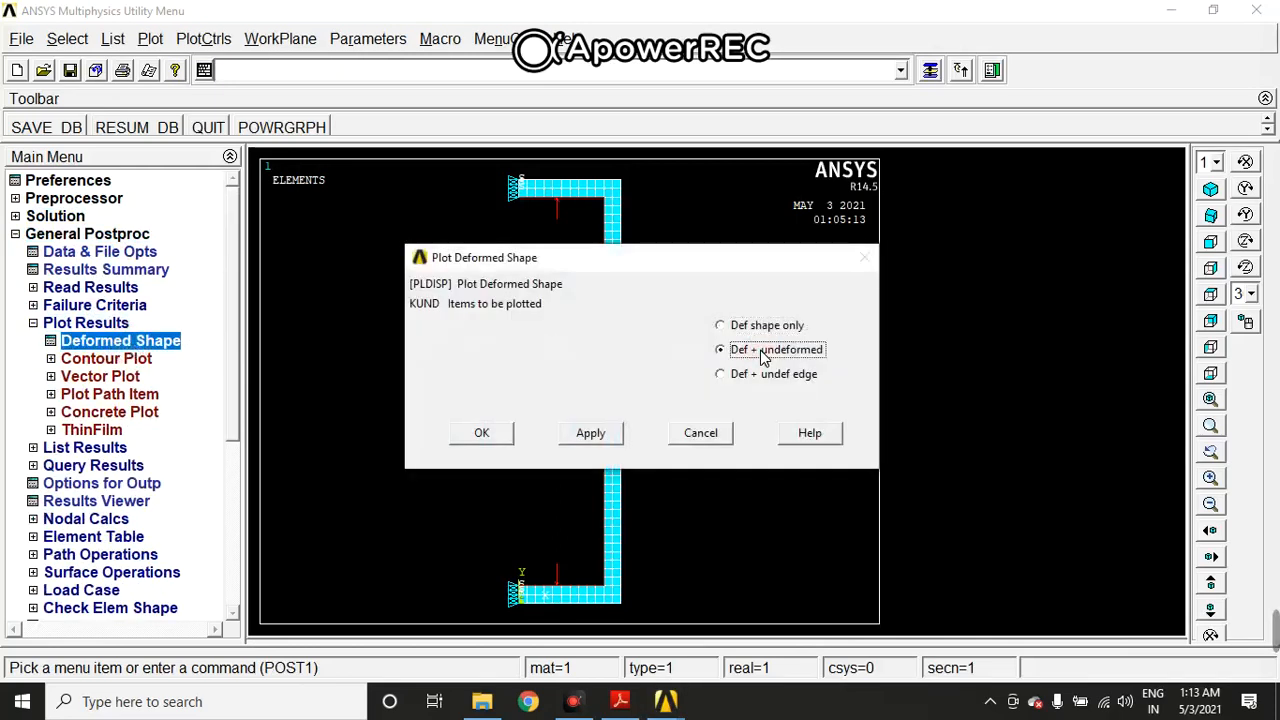
left_click(481, 434)
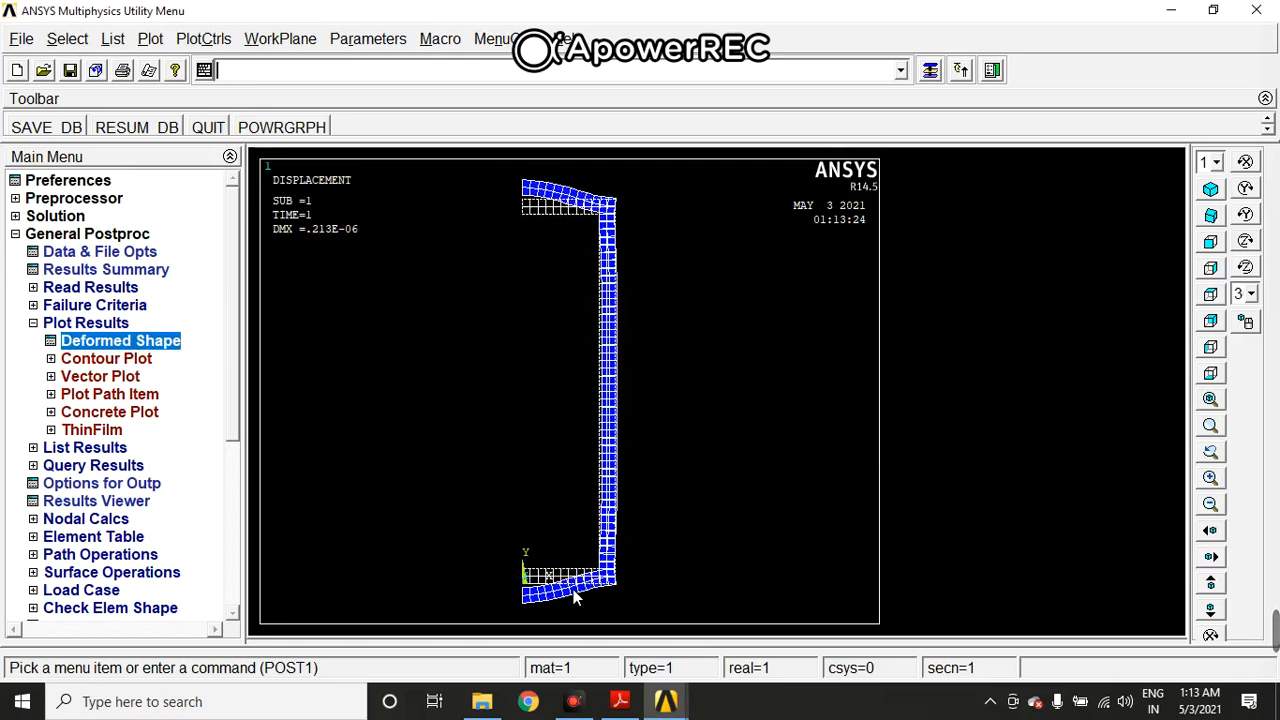
Export a hard copy of the deformed shape plot as a reverse-video colour BMP named file004.bmp
left_click(203, 39)
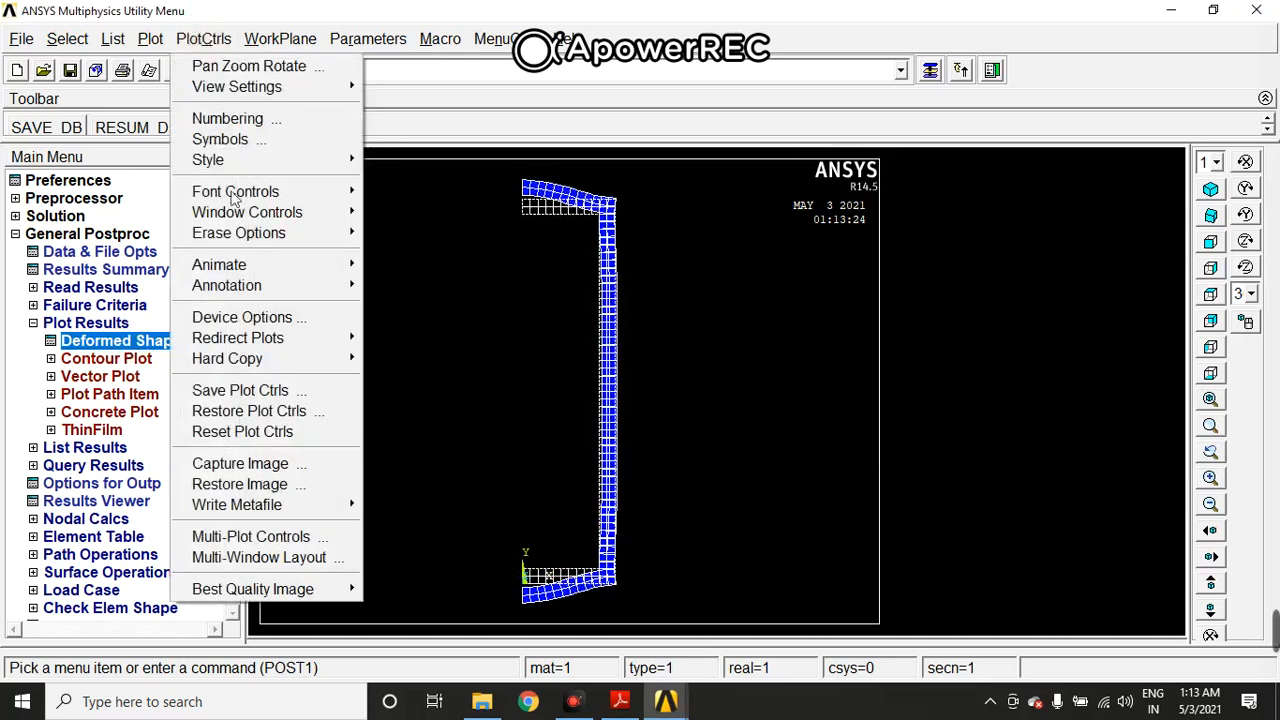
mouse_move(274, 358)
left_click(412, 380)
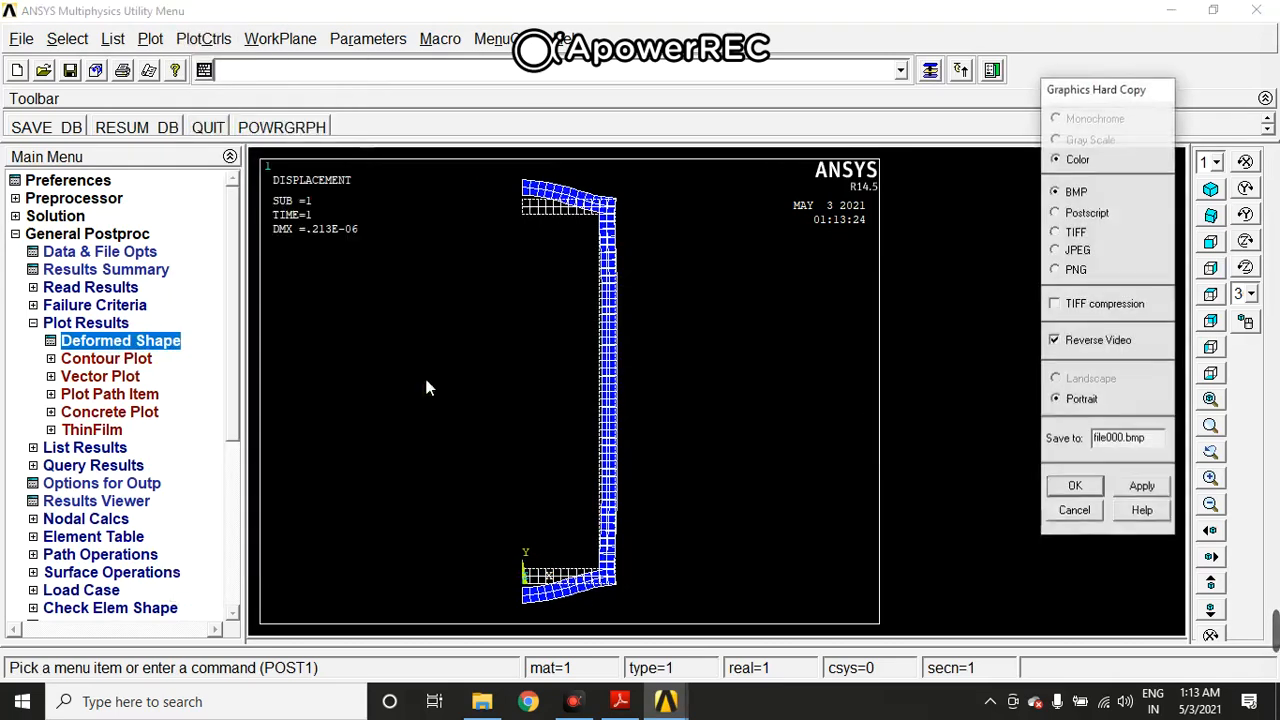
key("BackSpace")
type("4")
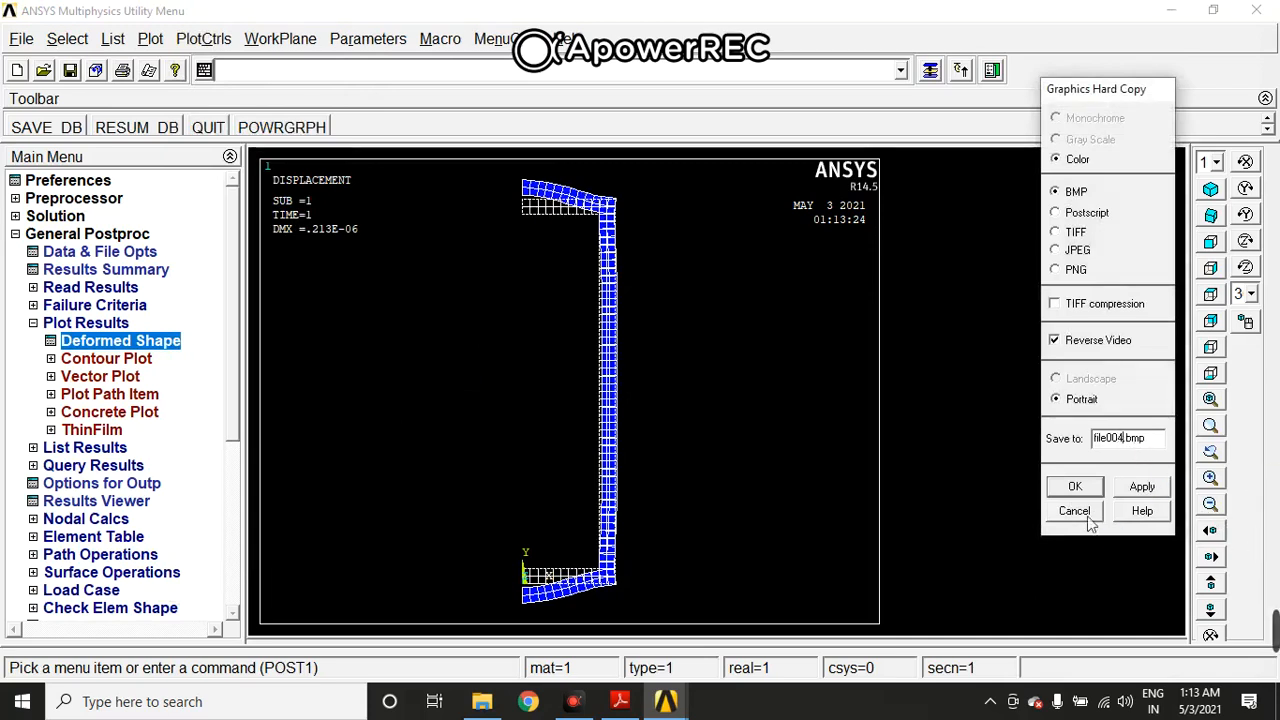
left_click(1070, 488)
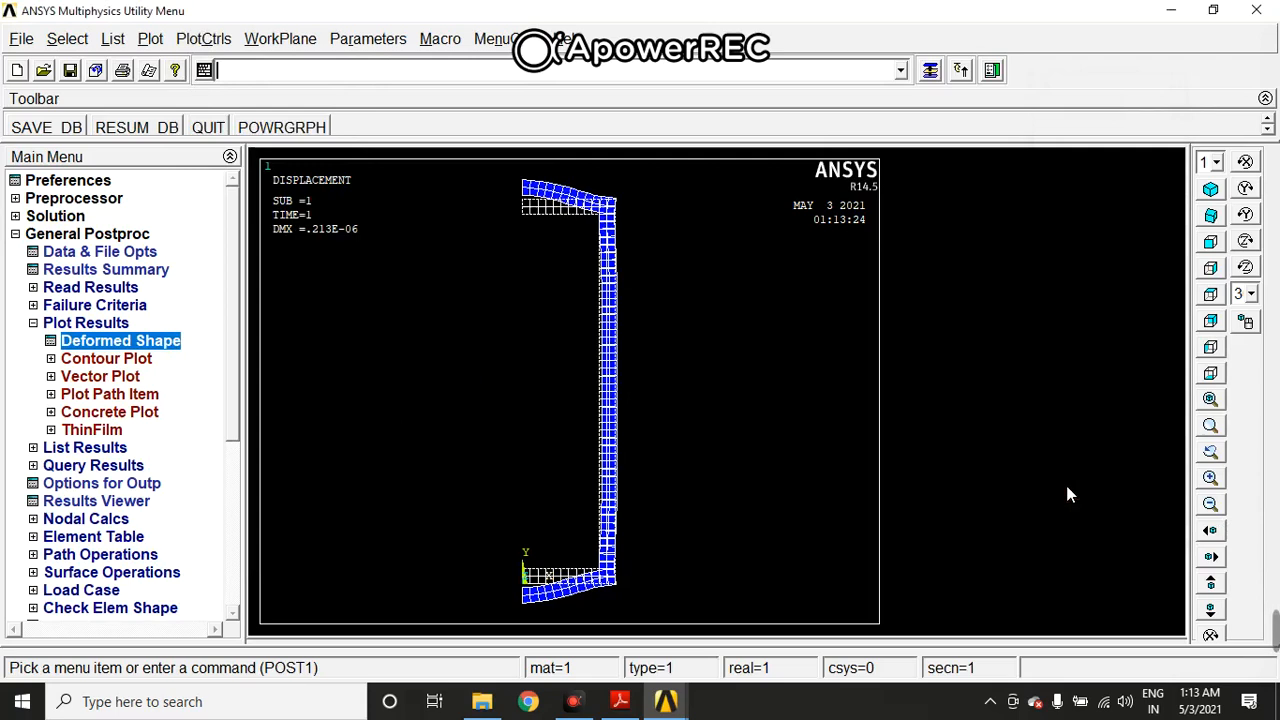
Plot the nodal solution contour of the displacement vector sum on the deformed shape only
left_click(146, 360)
left_click(145, 377)
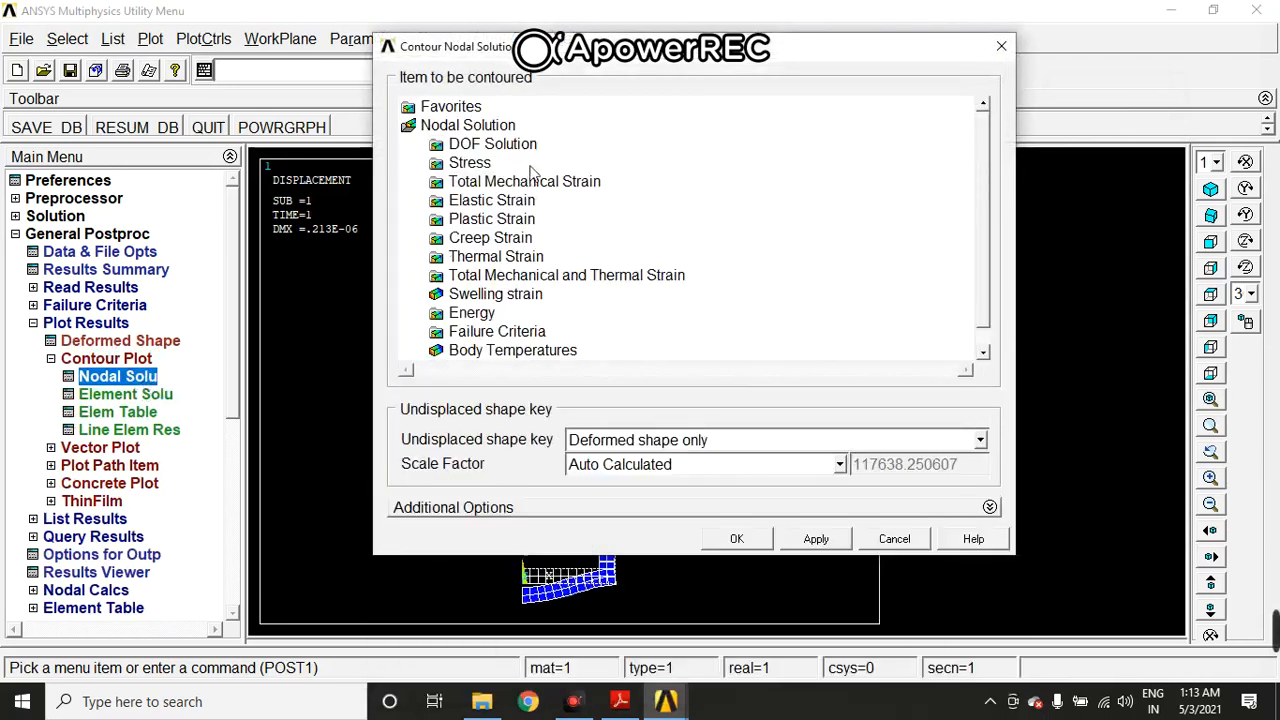
left_click(528, 145)
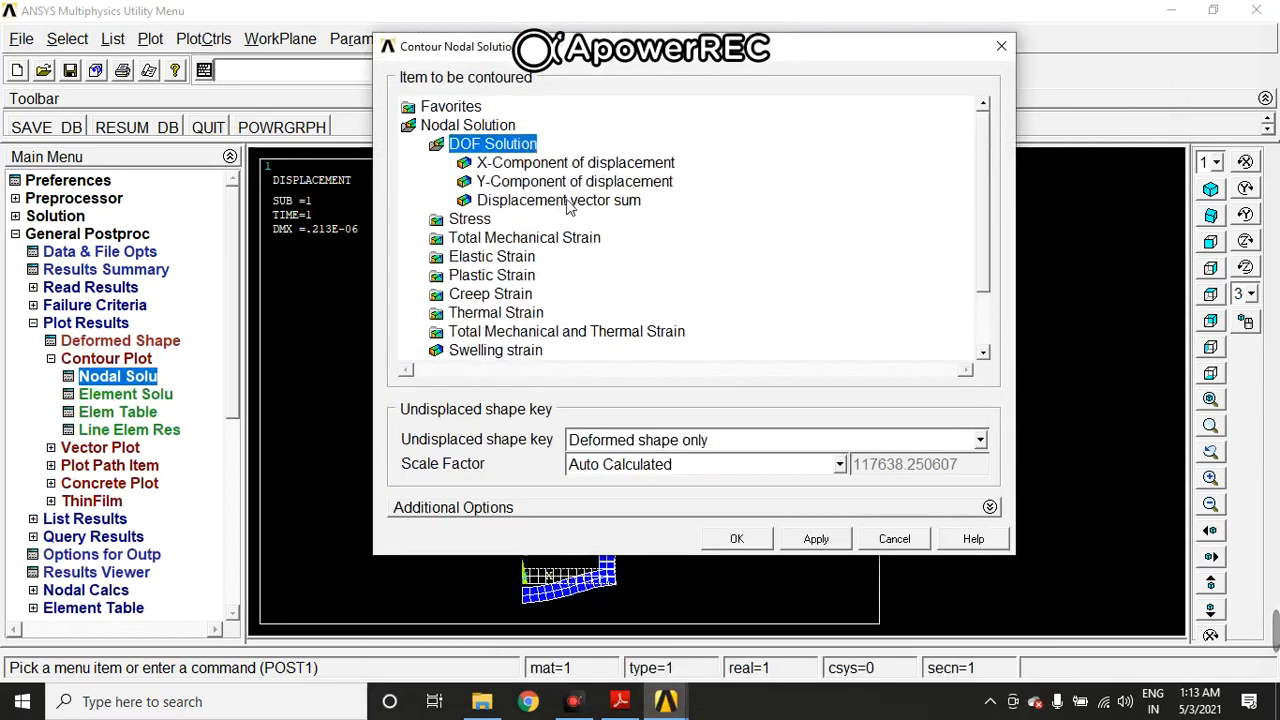
left_click(558, 201)
left_click(758, 545)
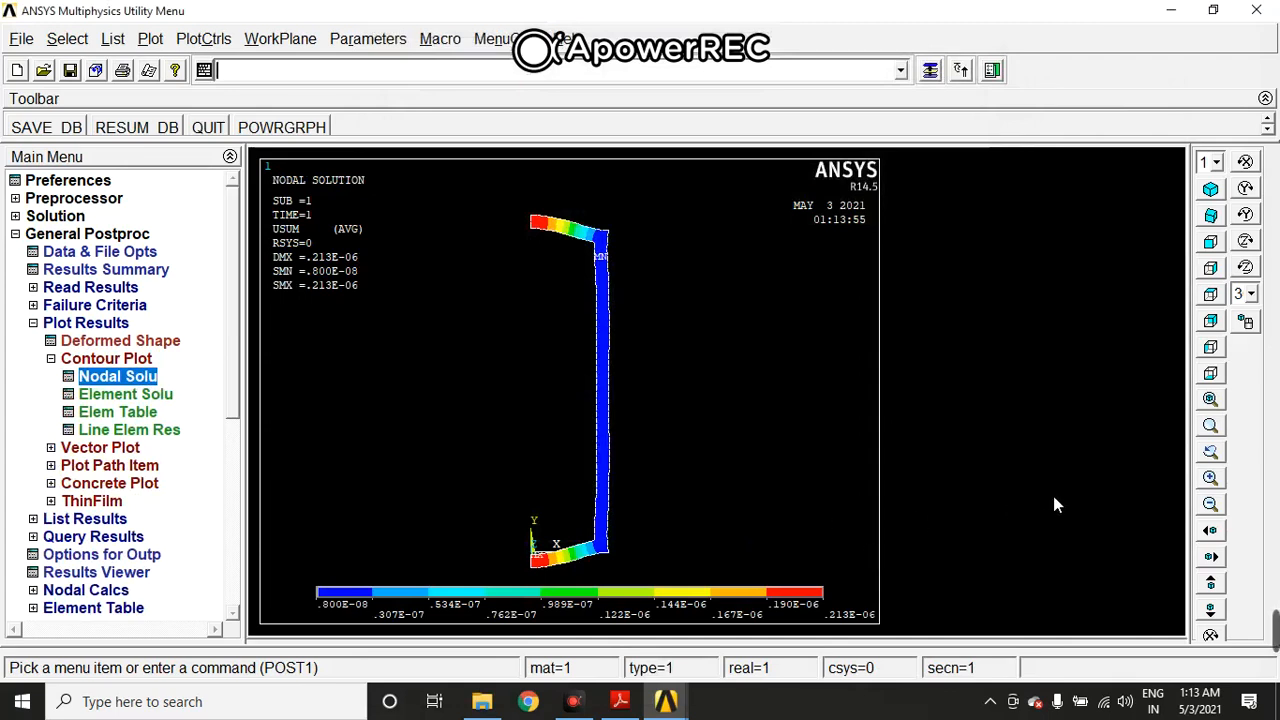
Export a hard copy of the displacement vector sum contour as the reverse-video colour image file005.bmp
left_click(204, 42)
mouse_move(287, 358)
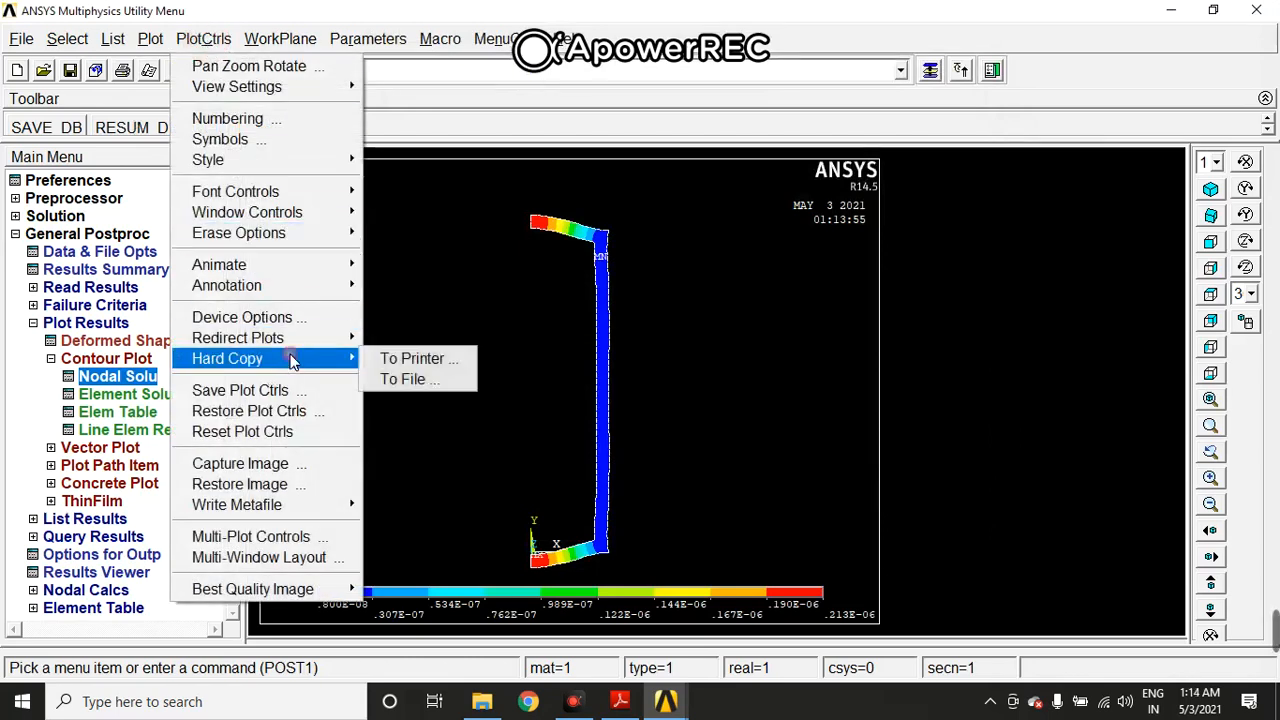
left_click(414, 385)
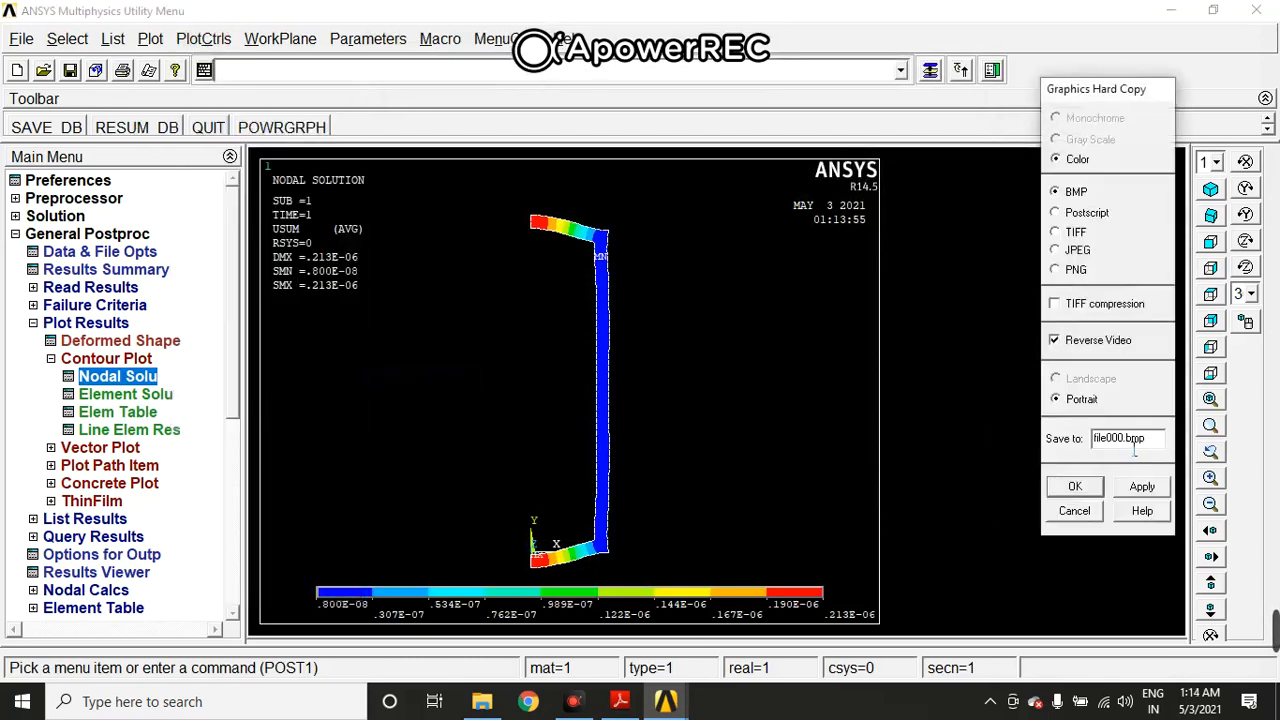
key("BackSpace")
type("5")
left_click(1089, 492)
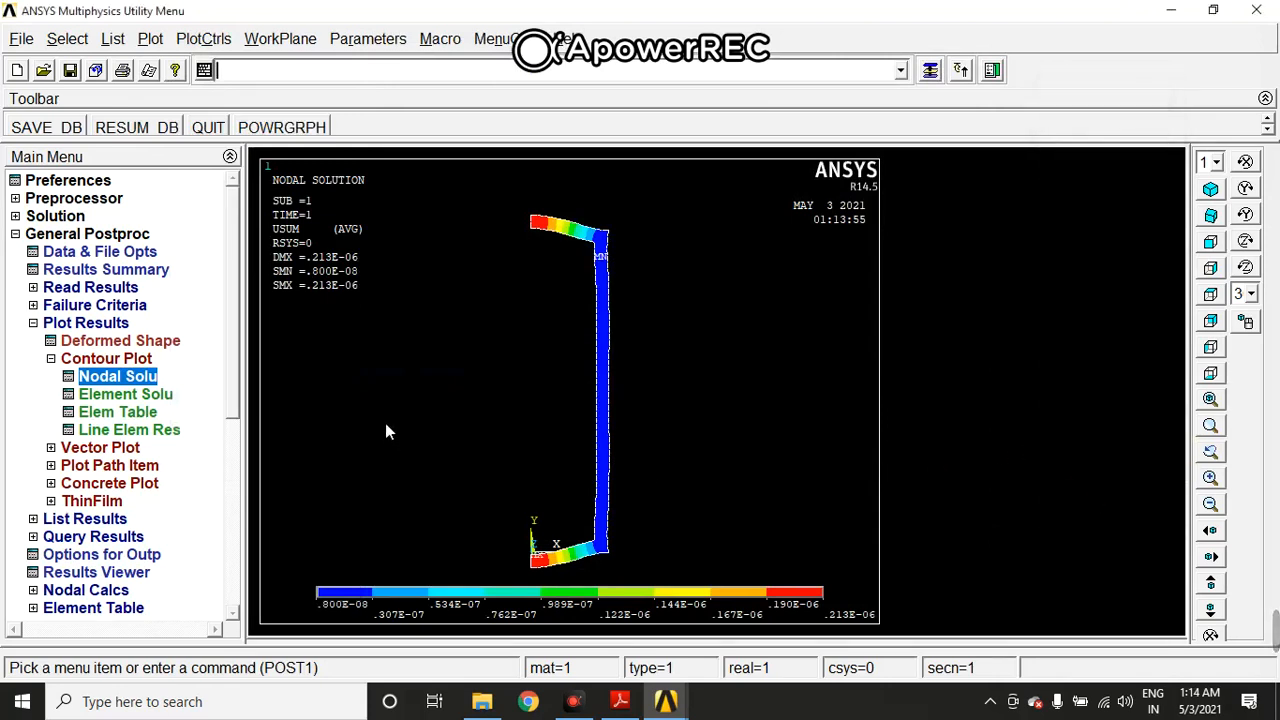
Plot the nodal solution contour of the 1st principal stress on the deformed shape only
left_click(146, 378)
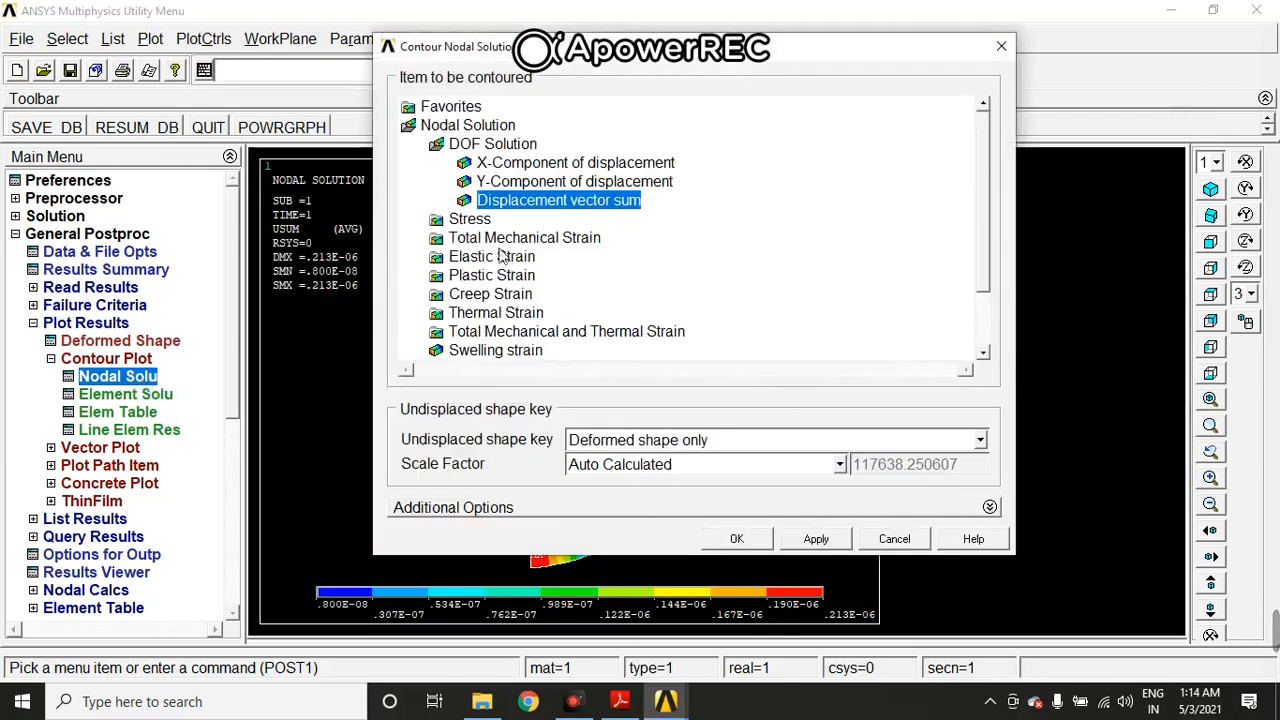
left_click(470, 220)
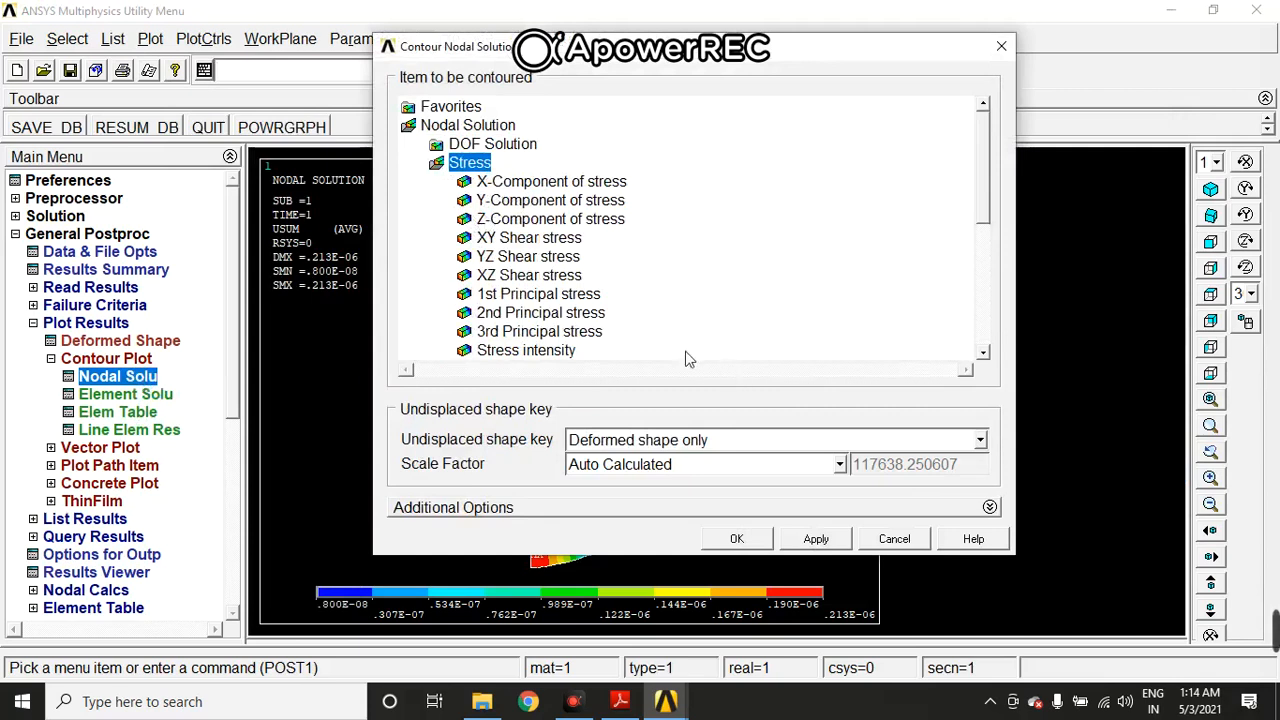
left_click(588, 299)
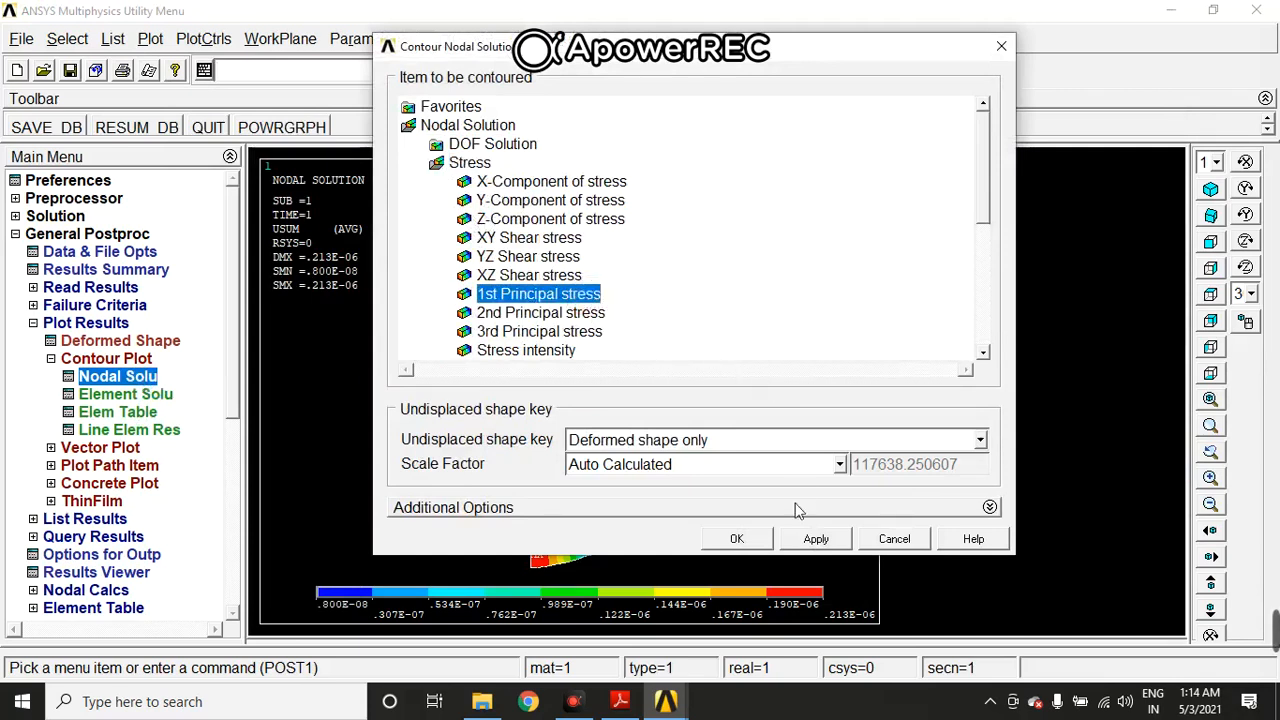
left_click(757, 545)
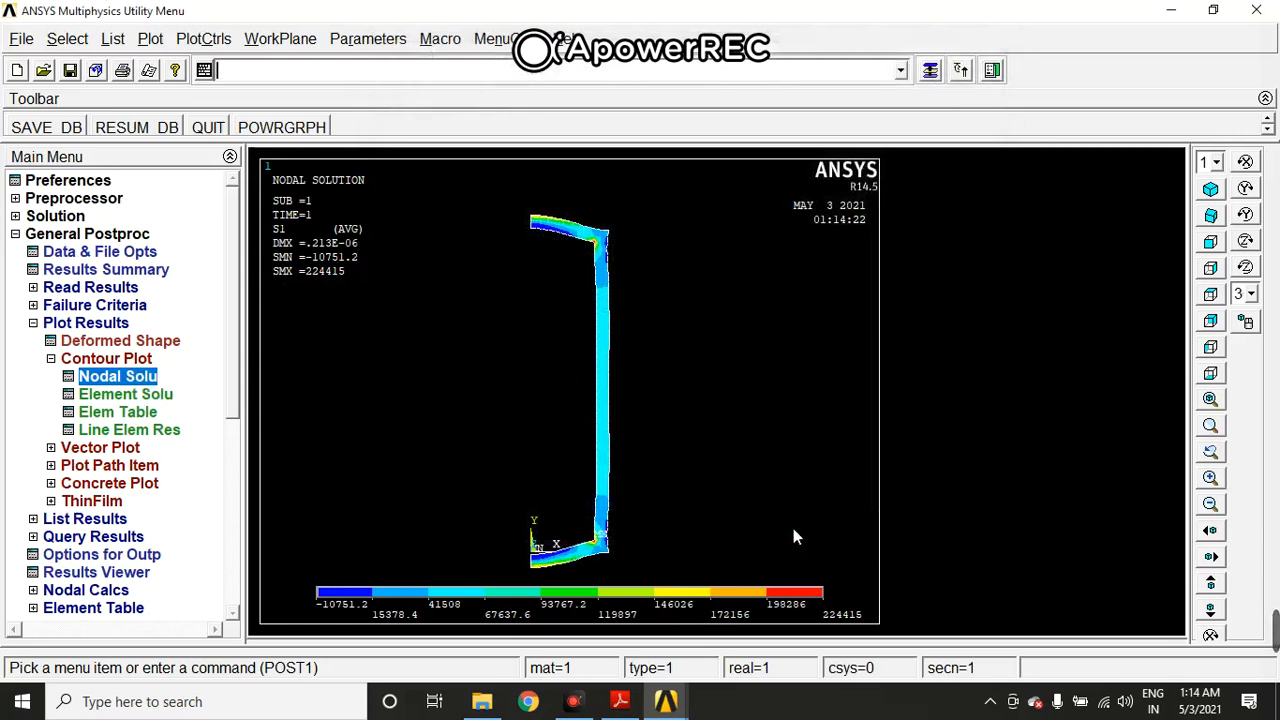
Export a hard copy of the 1st principal stress contour as a reverse-video colour BMP image in portrait orientation
left_click(203, 39)
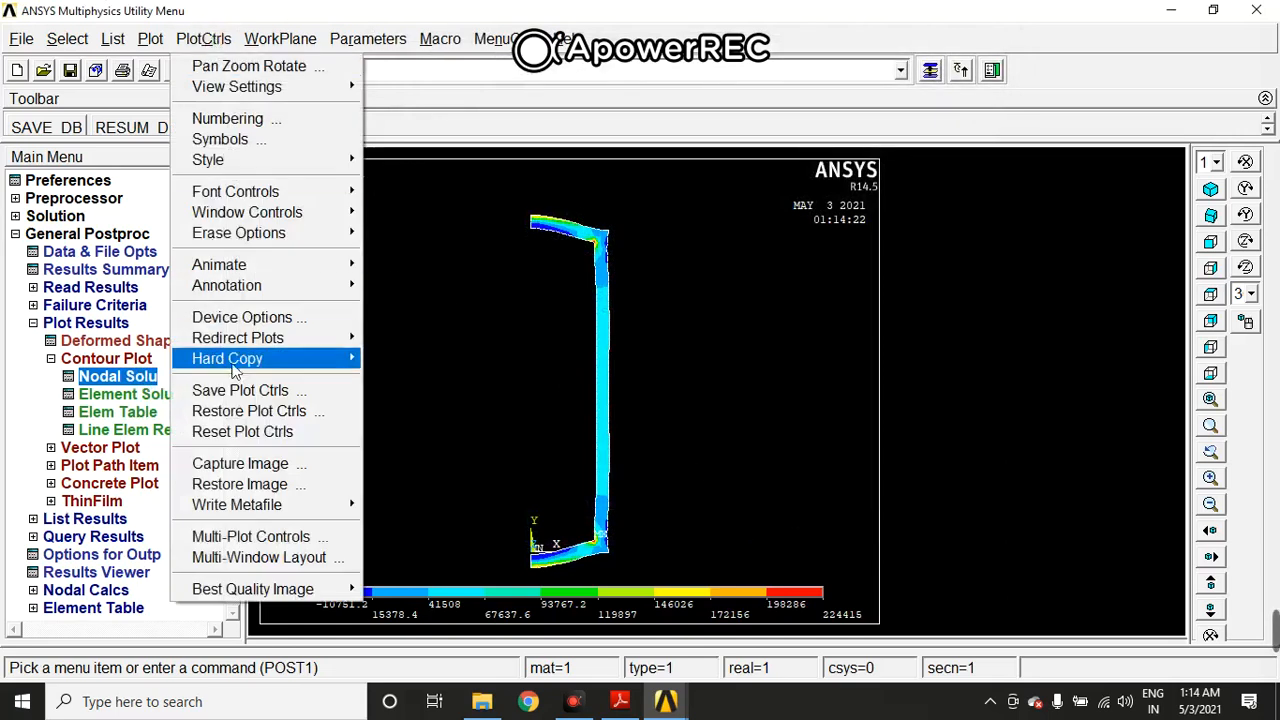
mouse_move(272, 358)
left_click(405, 380)
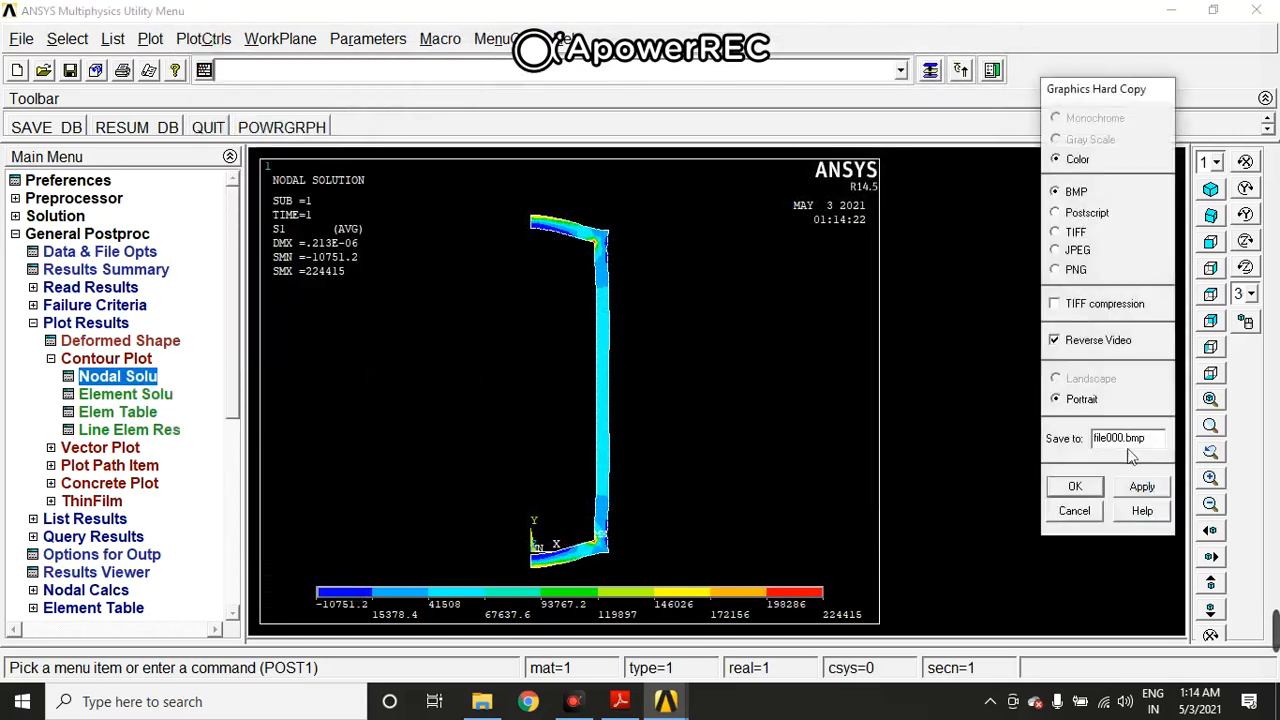
left_click(1141, 486)
left_click(1086, 488)
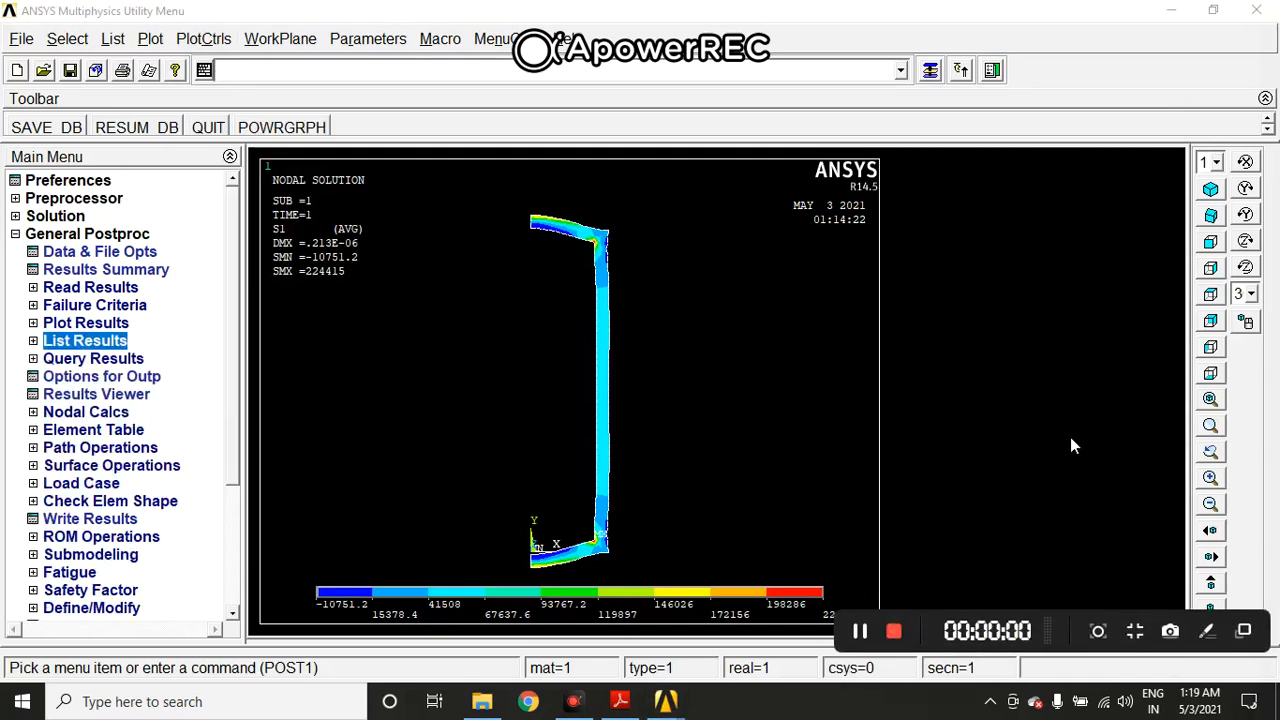
List the nodal solution results for the 1st principal stress
left_click(108, 345)
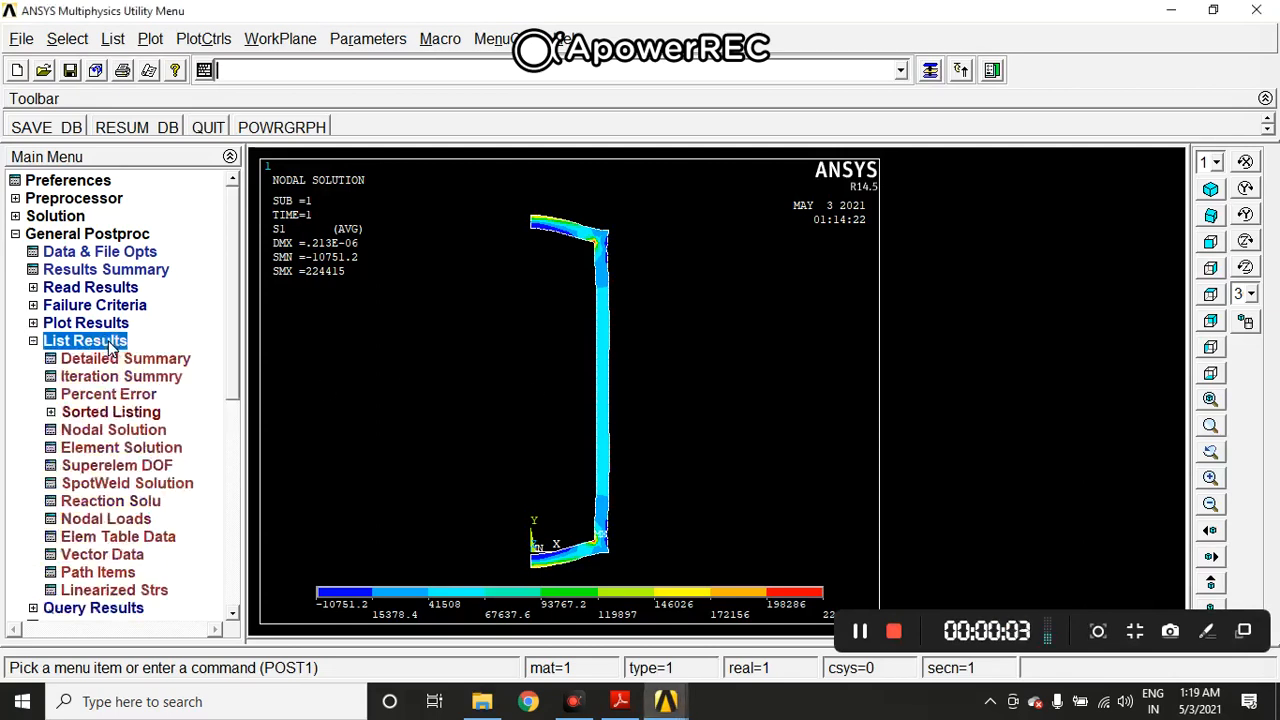
left_click(130, 431)
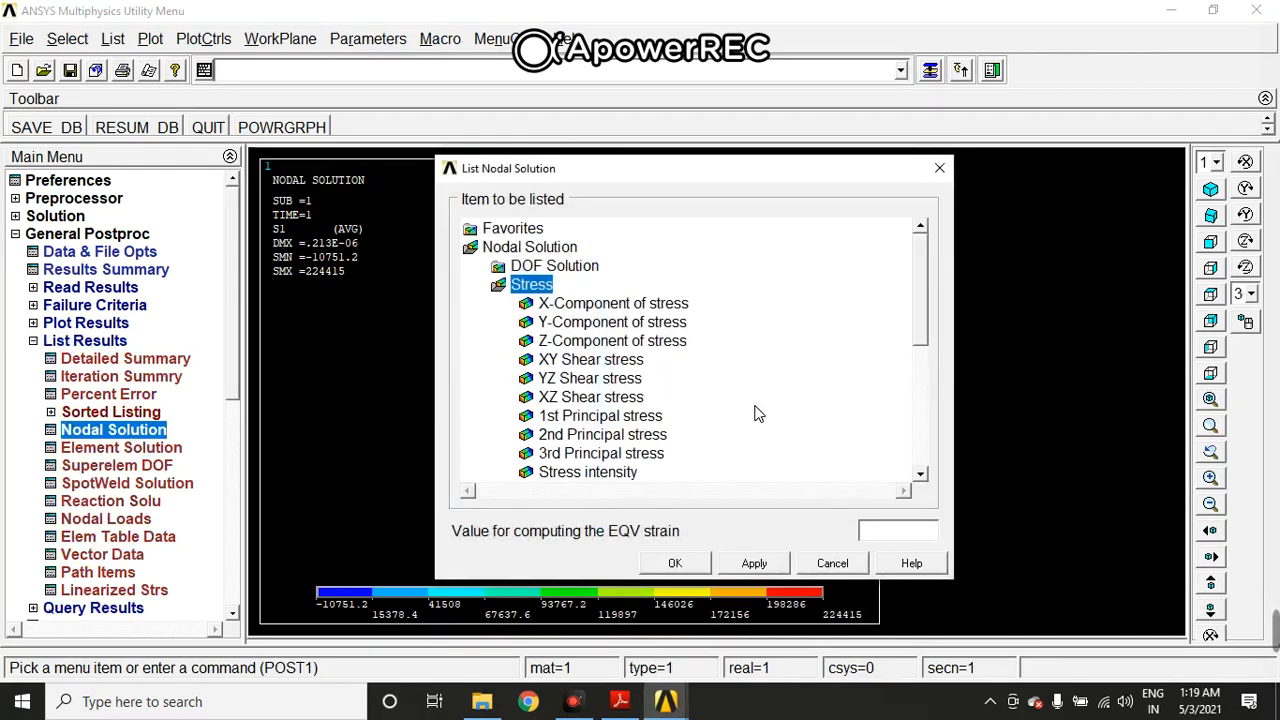
left_click(652, 418)
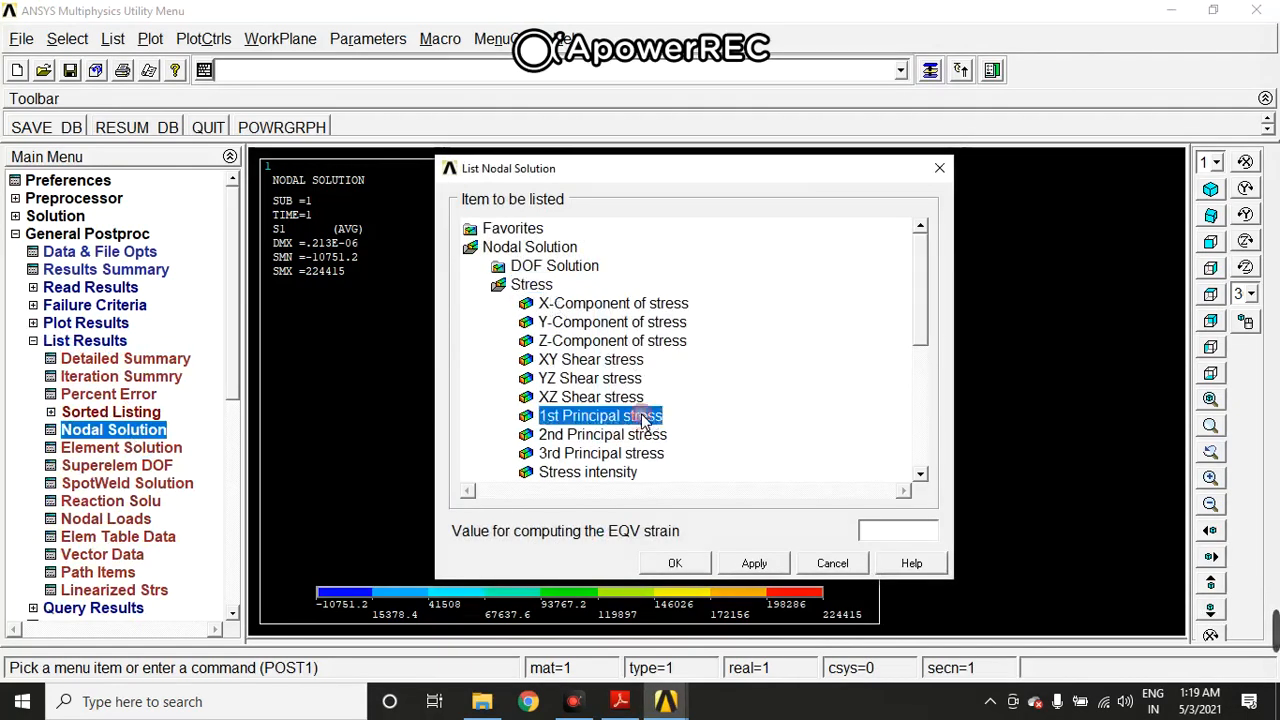
left_click(676, 565)
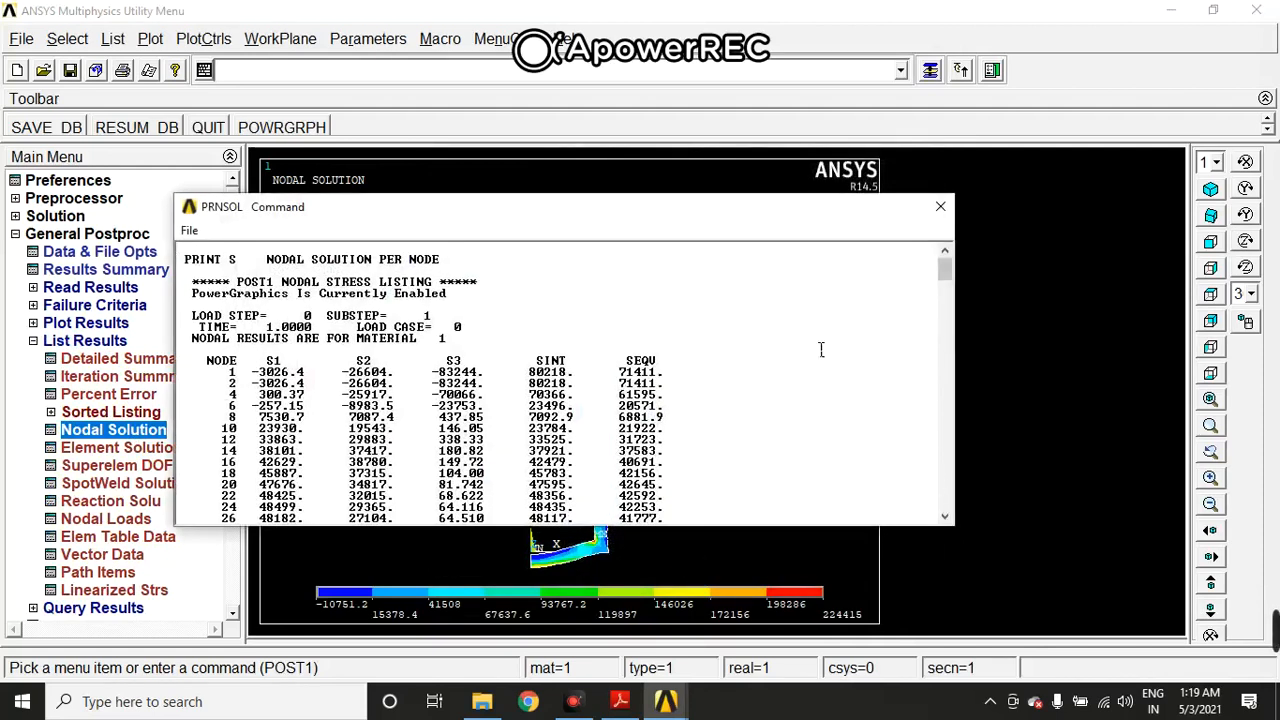
Enlarge the nodal stress listing, examine the S1, S2 and S3 principal stresses at node 186, and close the listing
left_click_drag(786, 208, 848, 128)
left_click_drag(1026, 455, 1040, 581)
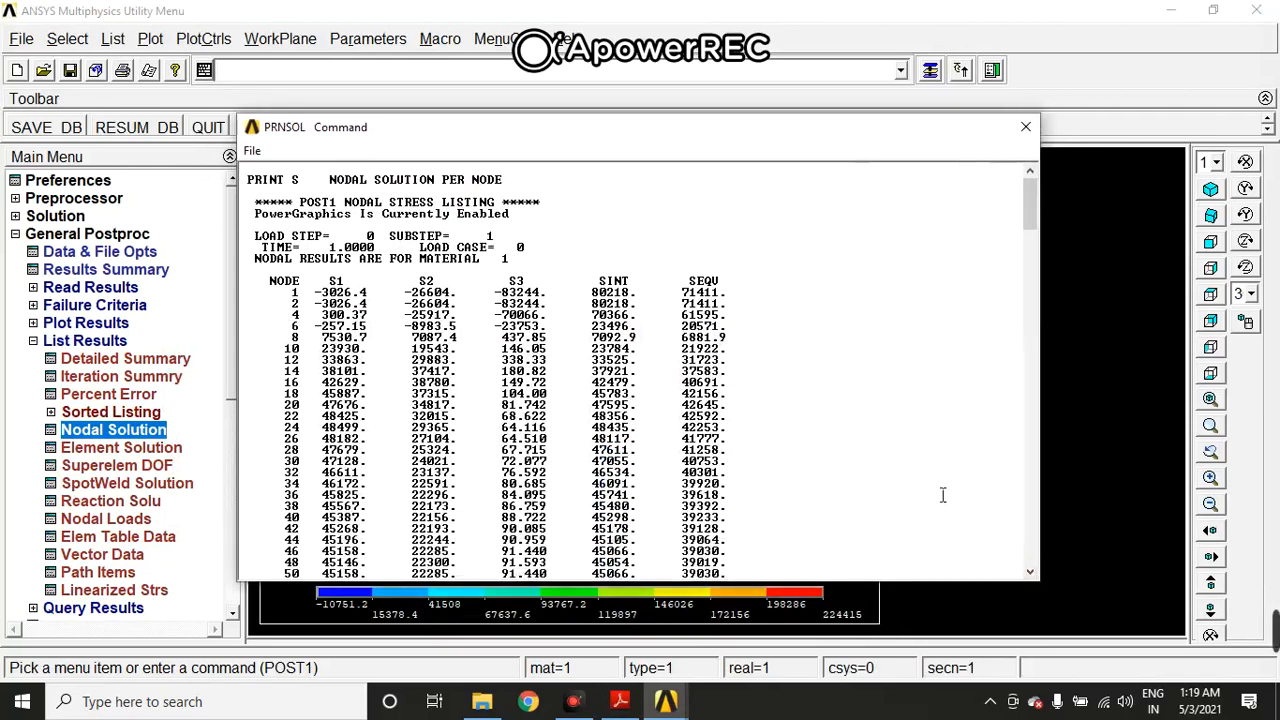
scroll(935, 490, "down", 13)
scroll(925, 487, "down", 20)
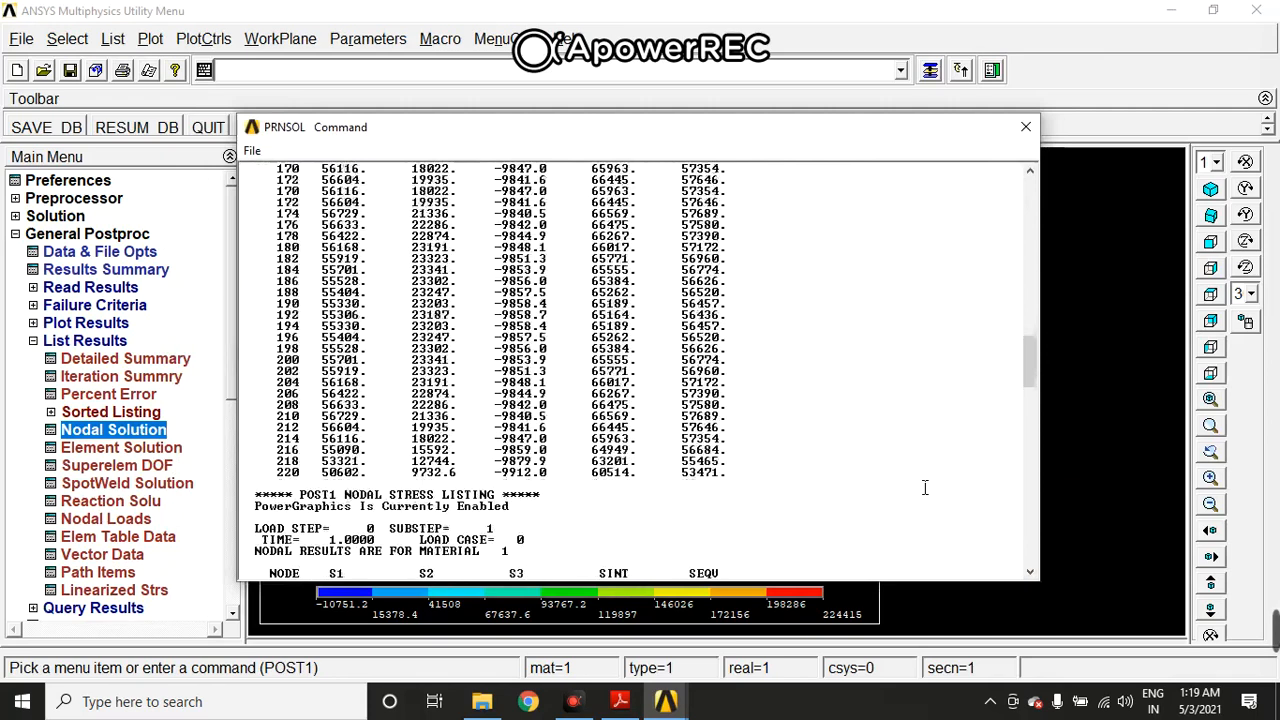
scroll(925, 487, "up", 3)
double_click(345, 371)
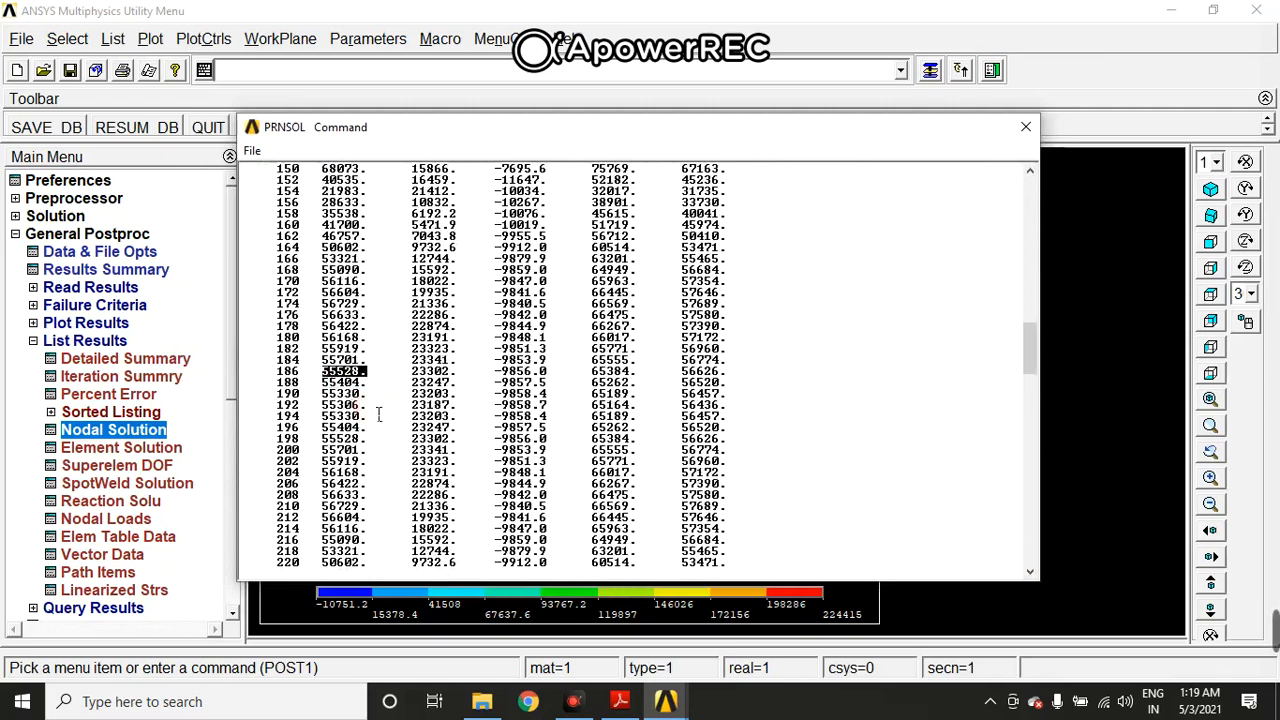
left_click_drag(460, 372, 427, 372)
left_click_drag(548, 372, 514, 372)
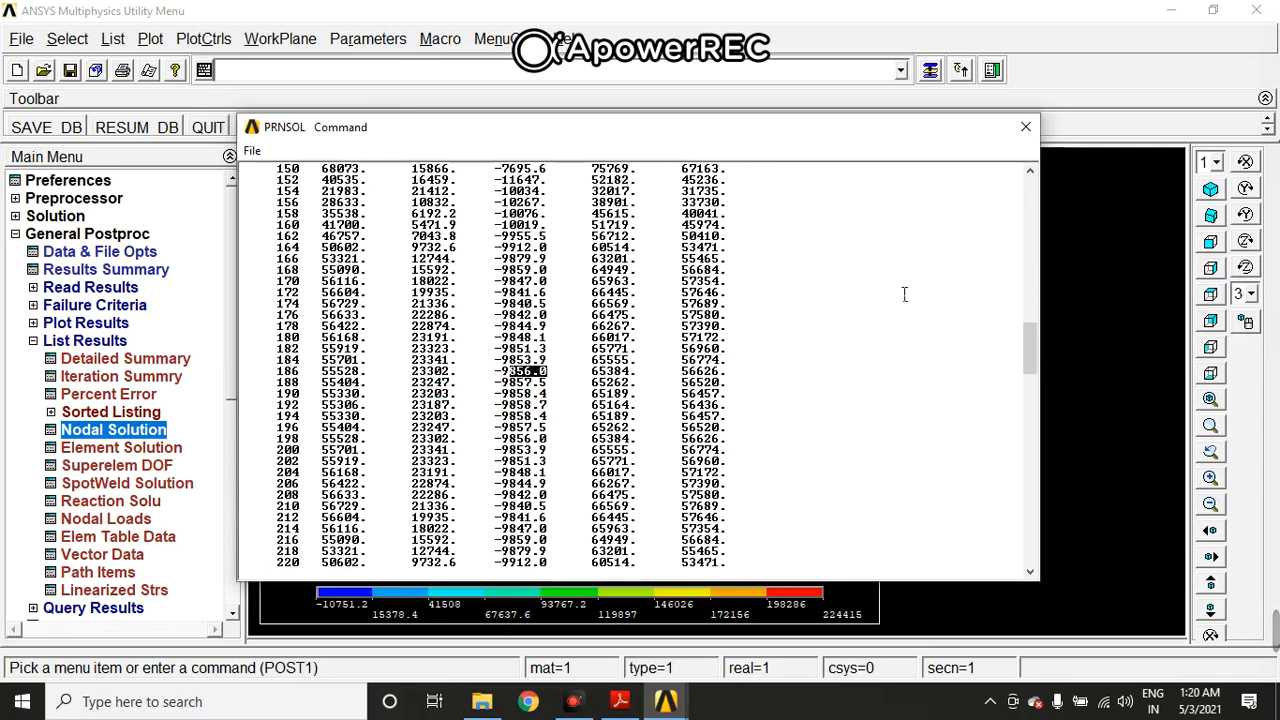
left_click(1025, 127)
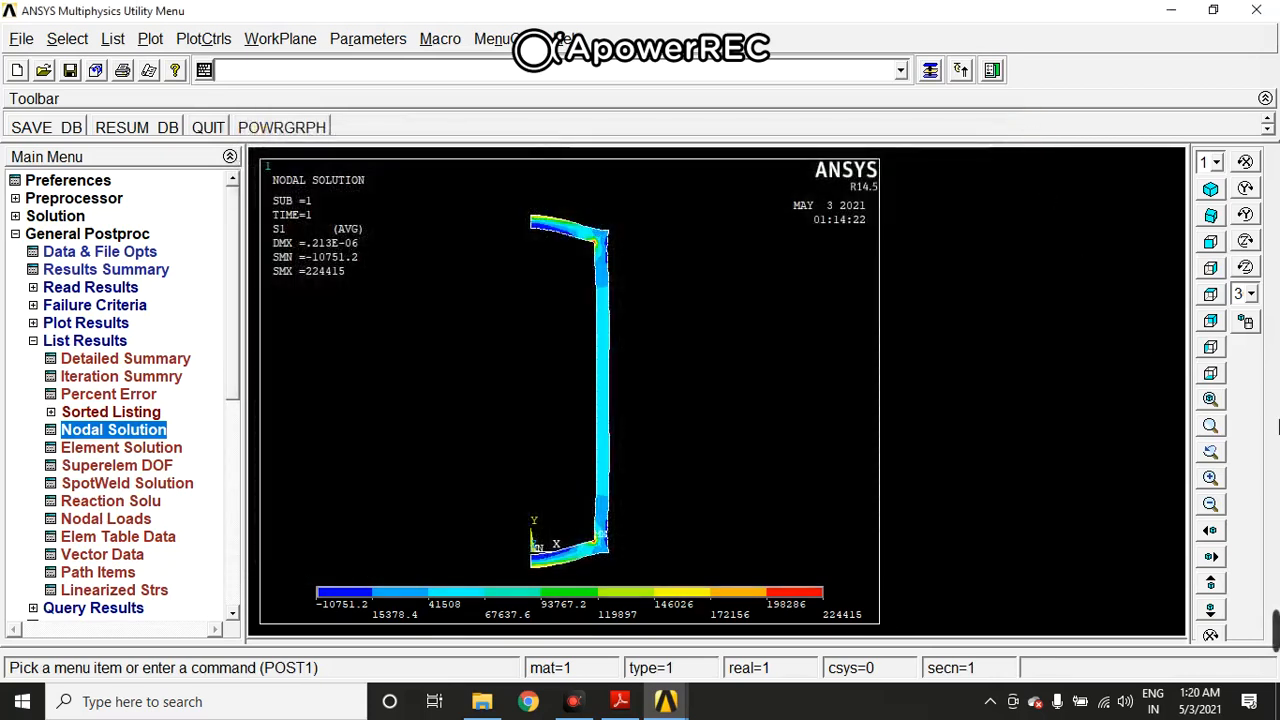